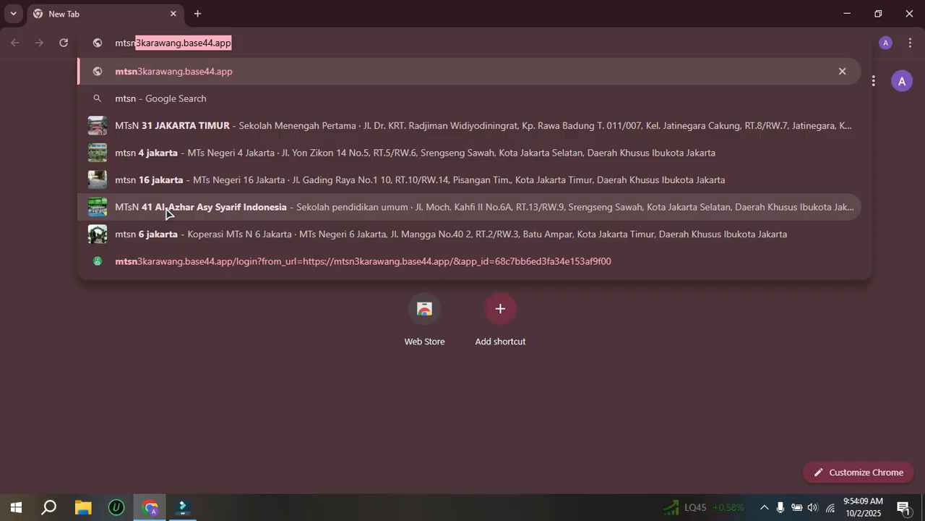
Step: Sign in to mtsn3karawang.base44.app with the listed Google account and enter in the Guru role
key("Return")
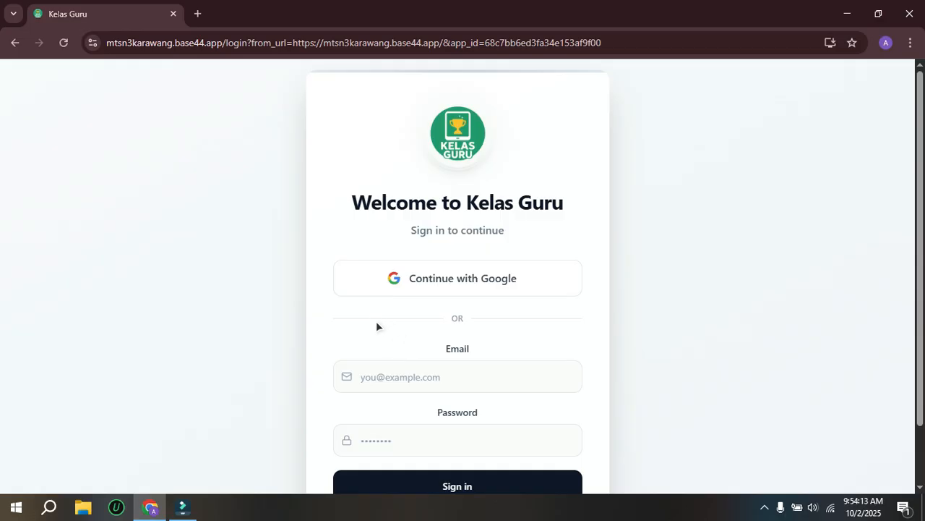
left_click(443, 280)
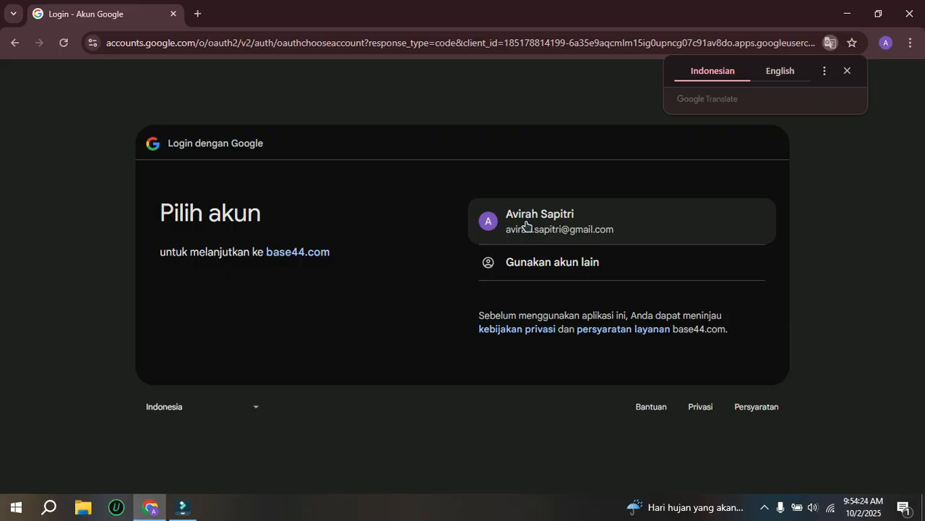
left_click(526, 225)
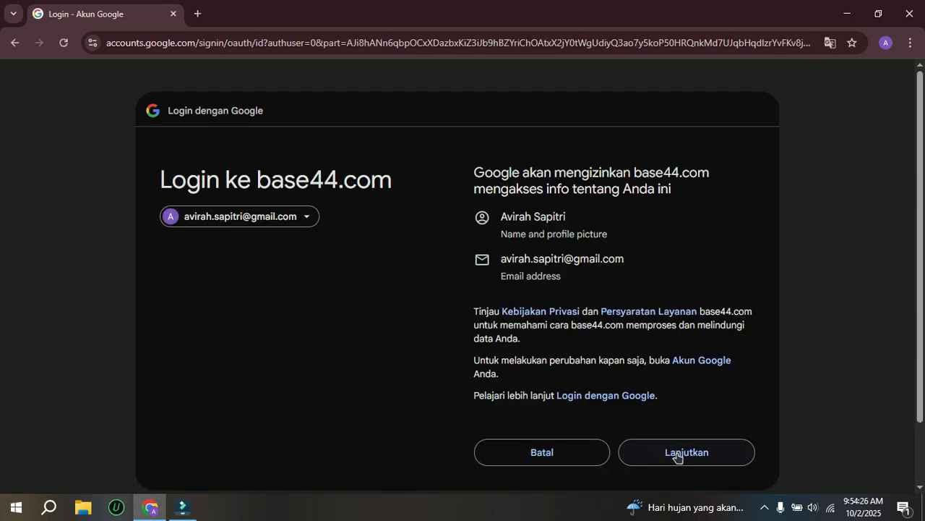
left_click(673, 454)
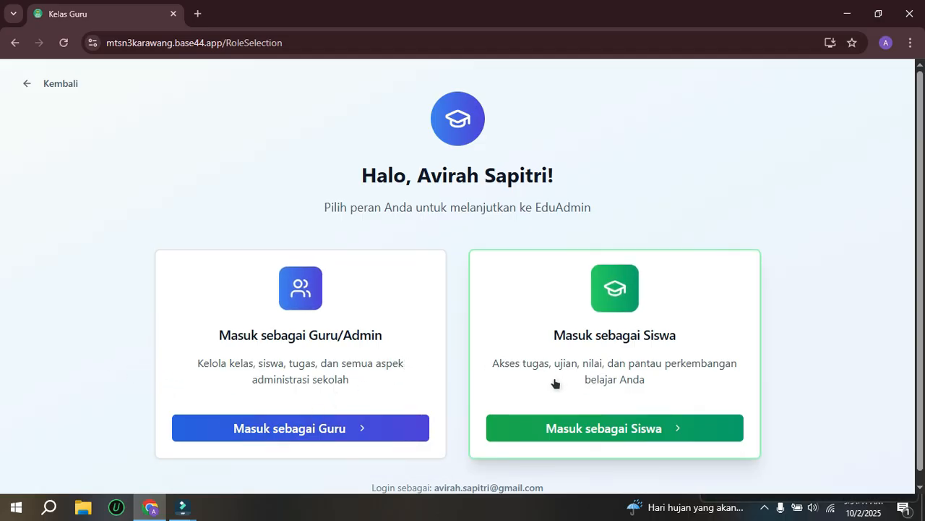
left_click(265, 428)
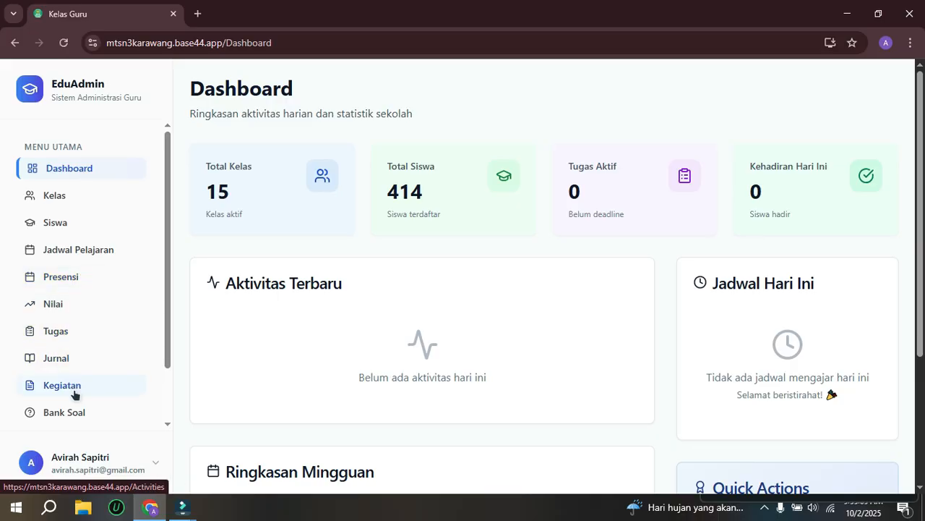
Step: Look through the dashboard and its feature list, the class management page and the student management page
scroll(75, 394, "down", 2)
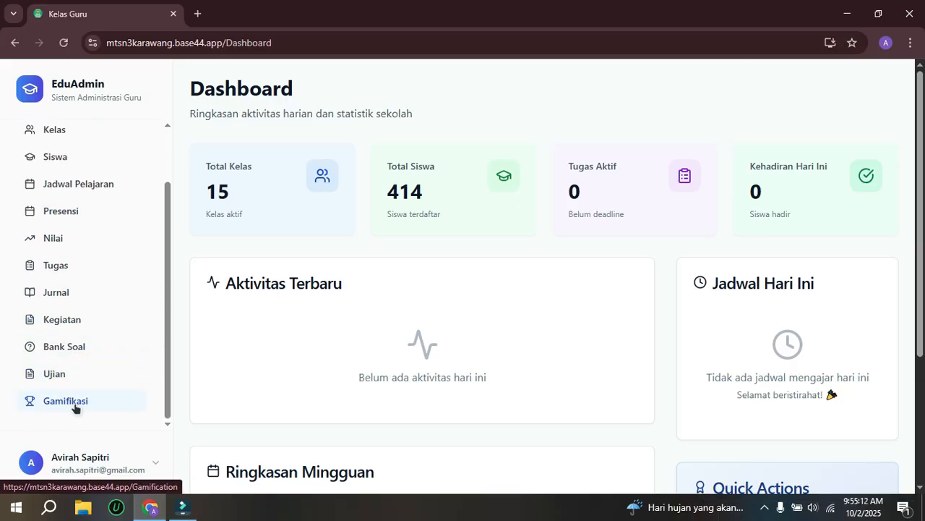
left_click_drag(169, 251, 165, 180)
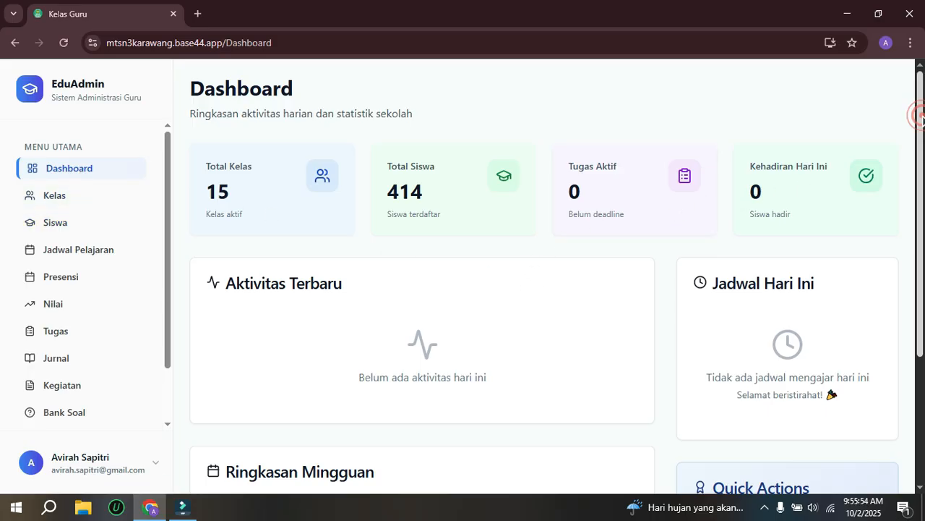
left_click_drag(921, 127, 919, 94)
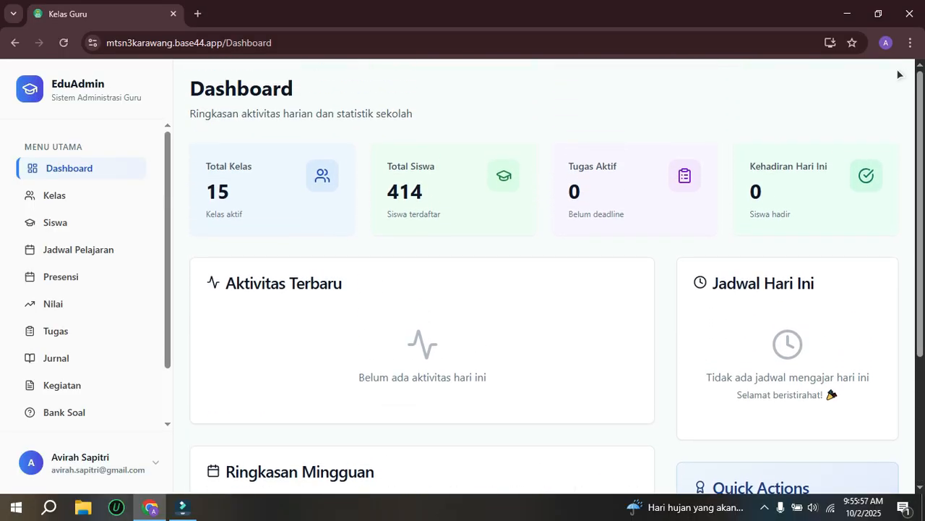
left_click(52, 198)
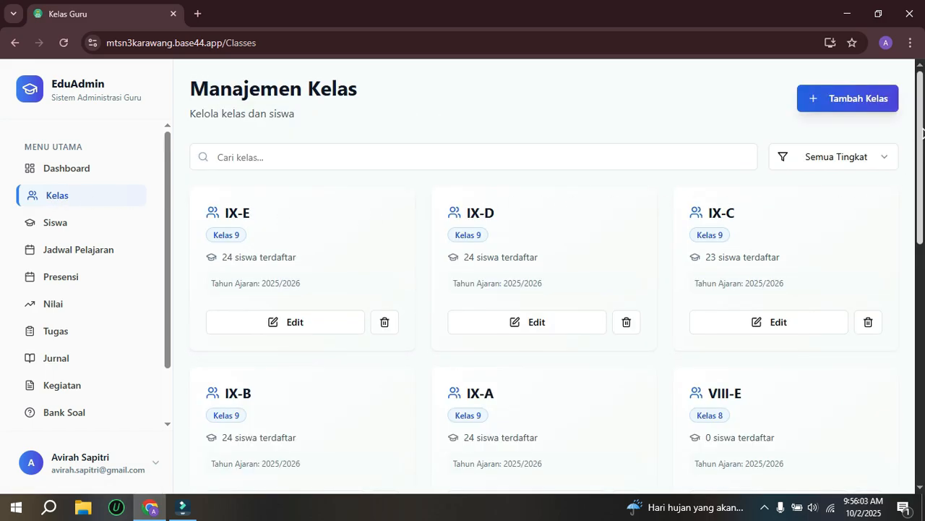
left_click_drag(922, 132, 910, 171)
left_click(46, 223)
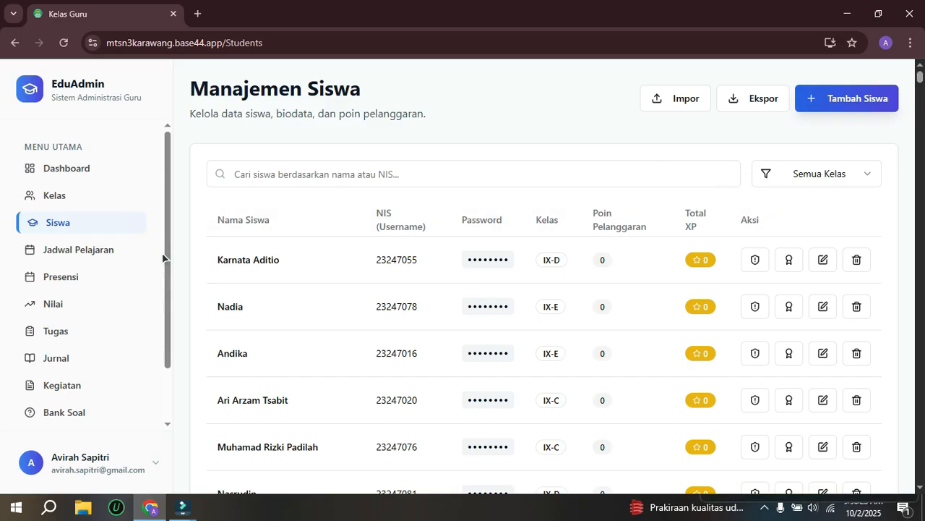
Step: Start a new lesson schedule in Jadwal Pelajaran for class VII-A
left_click_drag(168, 227, 167, 240)
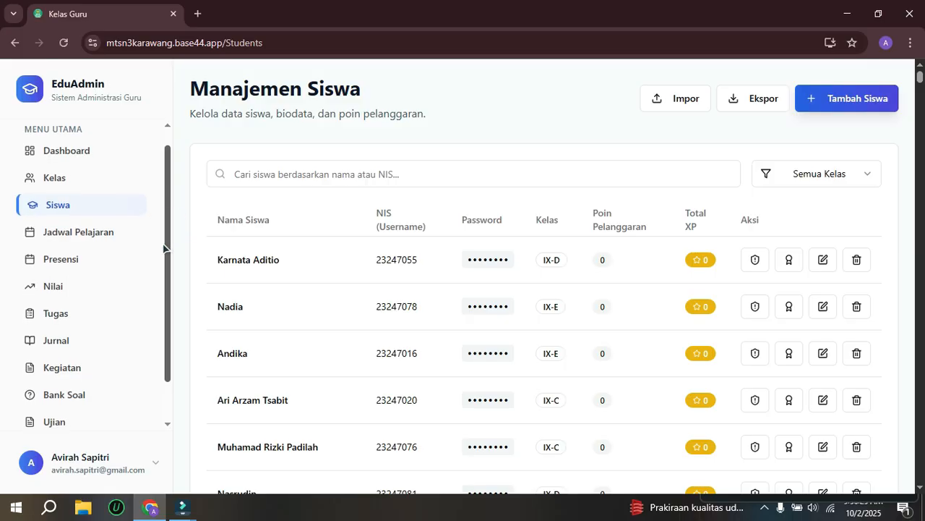
left_click(65, 238)
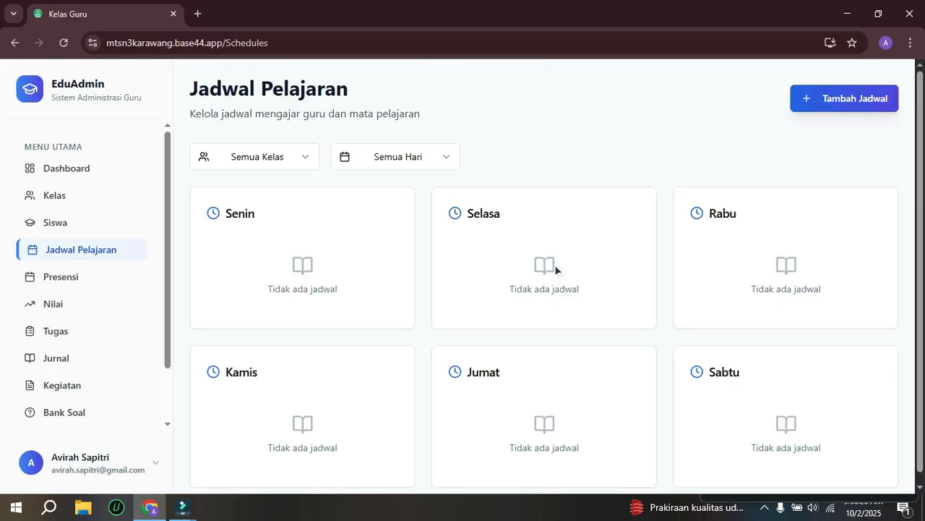
left_click(827, 99)
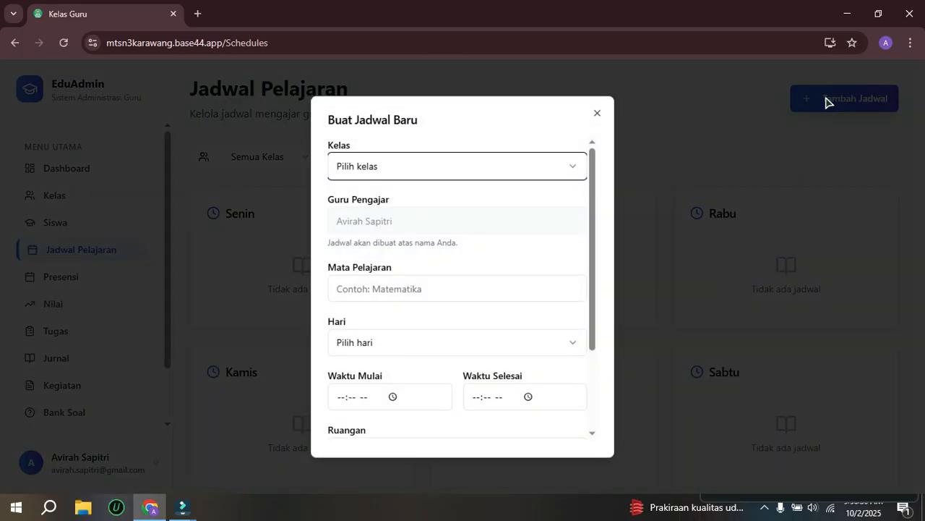
left_click(447, 166)
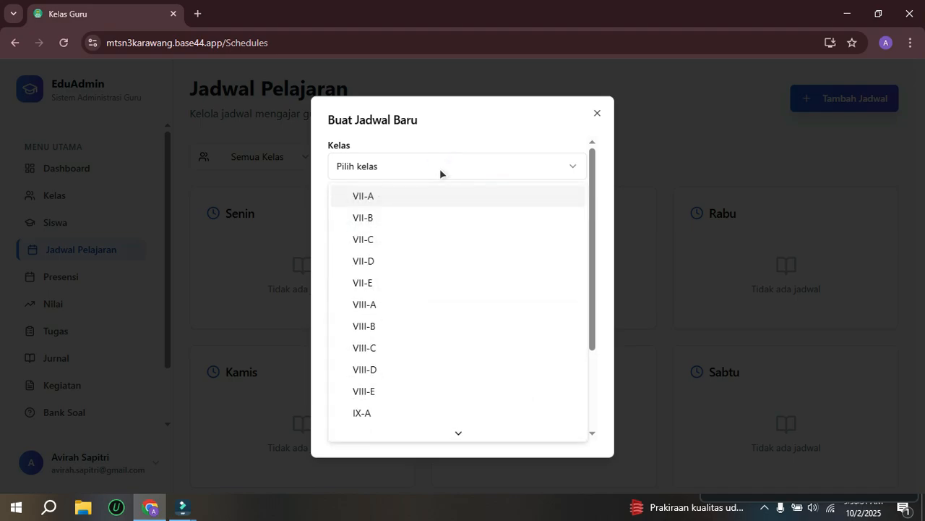
left_click(392, 196)
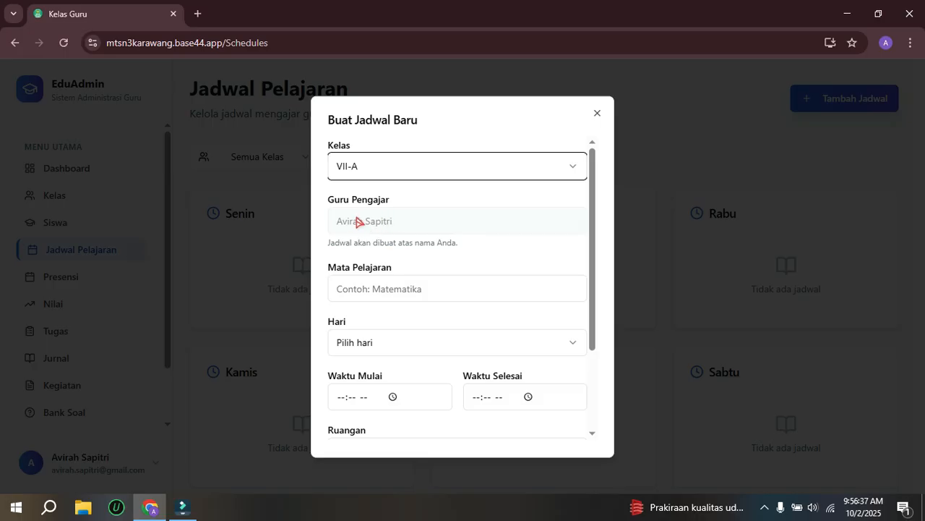
left_click(378, 287)
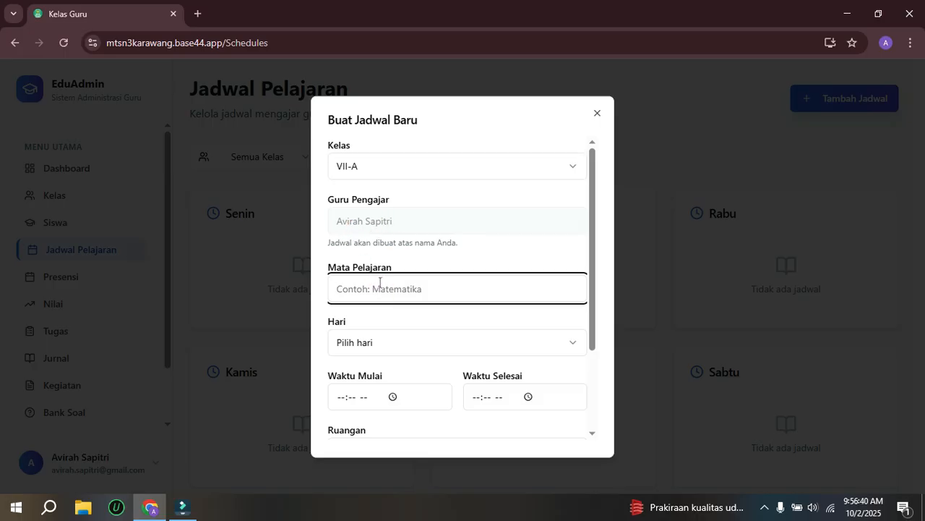
type("Matematik")
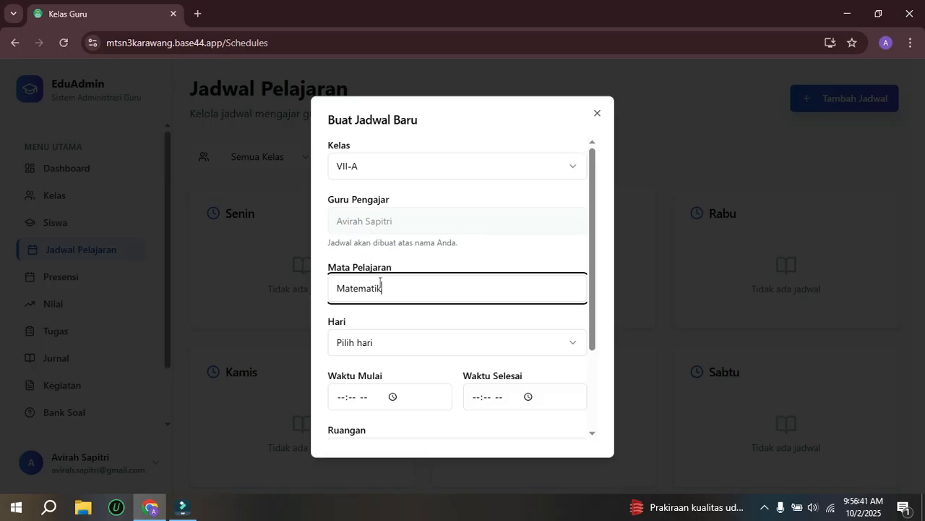
type("a")
key("BackSpace")
key("BackSpace")
Step: Enter Bahasa Indonesia as the new schedule's subject and choose Senin as its day
type("Bahasa ")
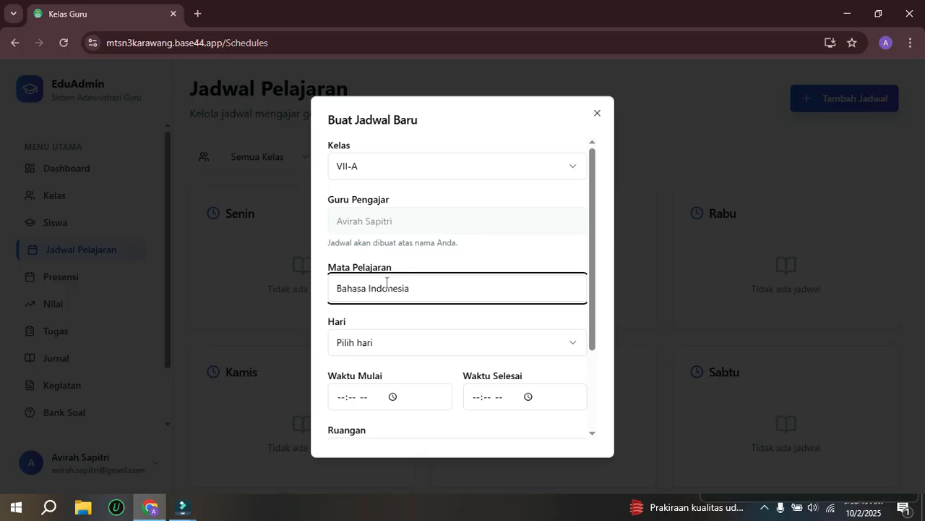
type("Indonesia")
left_click(413, 349)
left_click(372, 201)
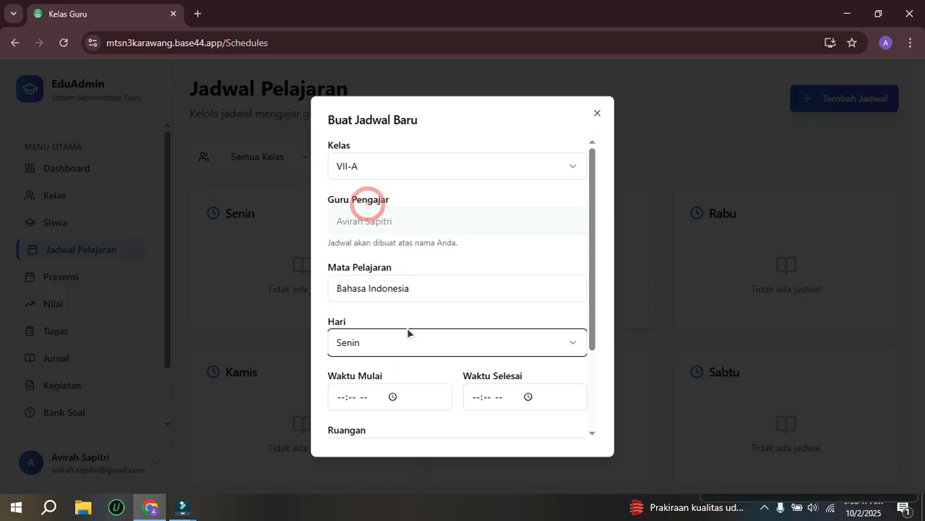
Step: Set the lesson's start time to 07:00 AM and its end time to 09:00 AM
scroll(407, 328, "down", 2)
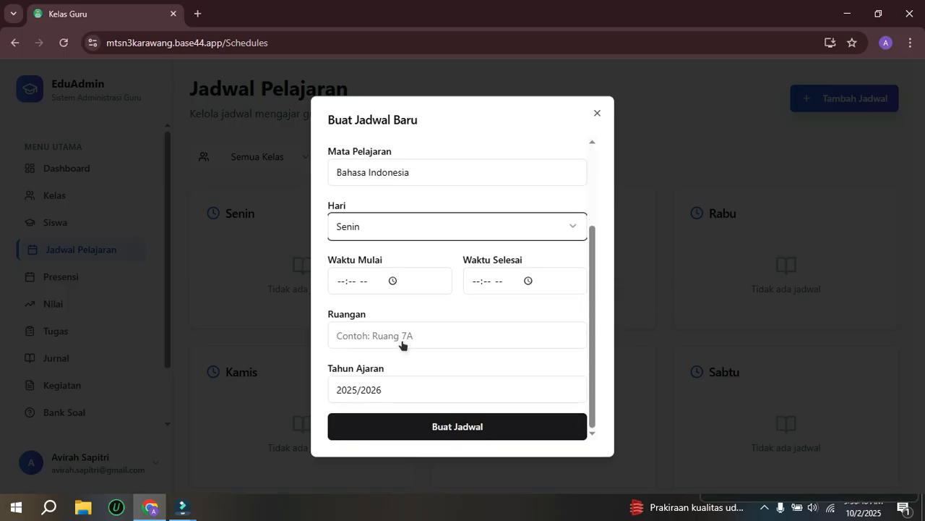
left_click(341, 281)
type("07:-- --")
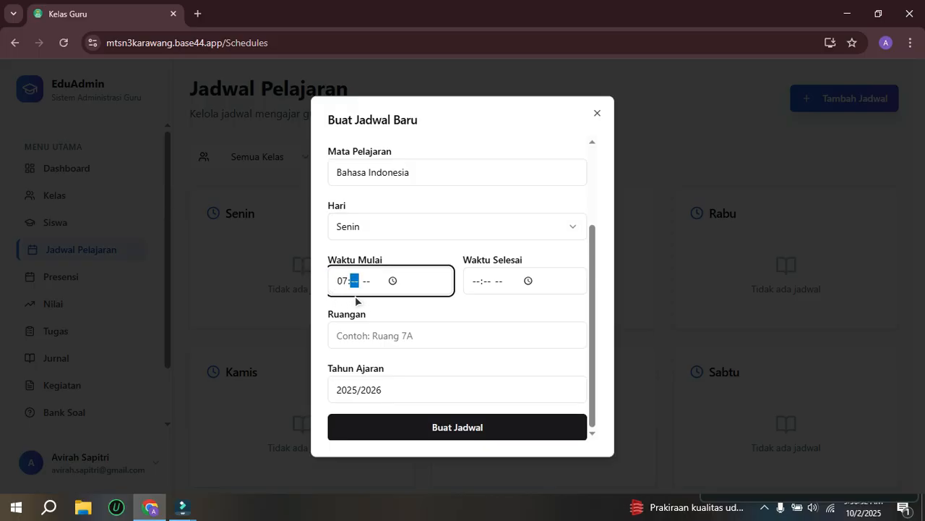
type("00")
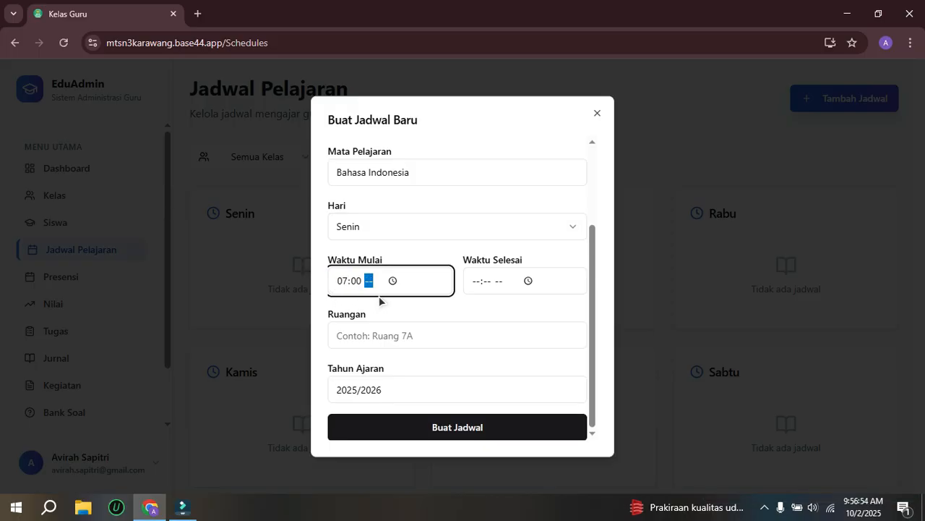
type("a")
left_click(476, 281)
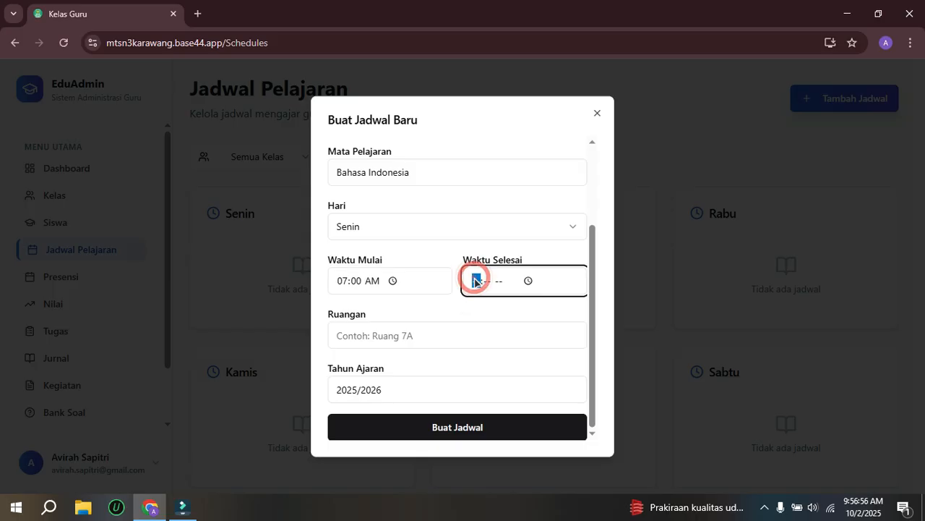
type("09:-- --")
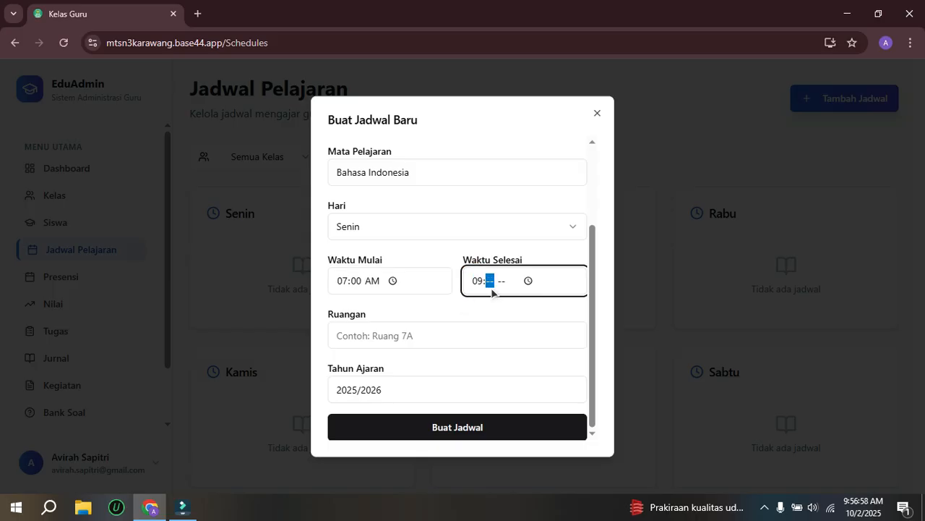
type("00a")
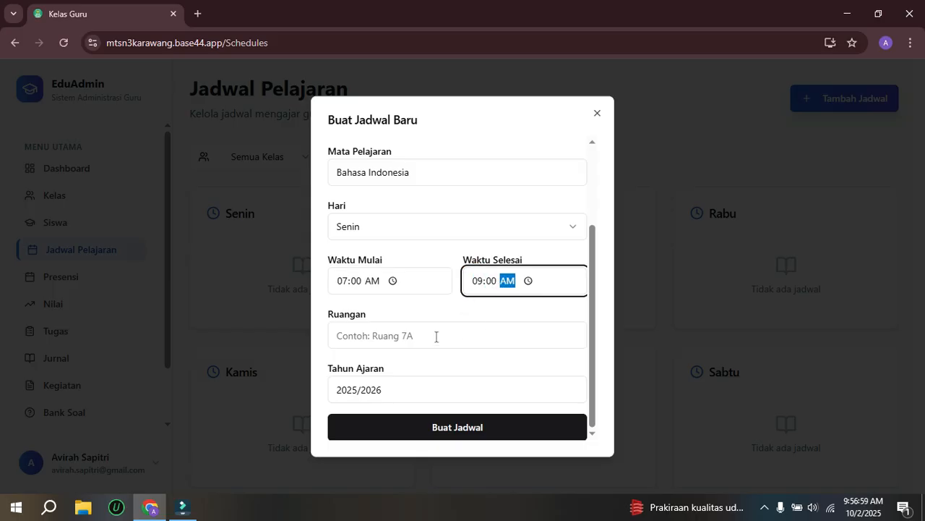
Step: Enter 7A as the lesson's room and create the schedule
left_click(389, 336)
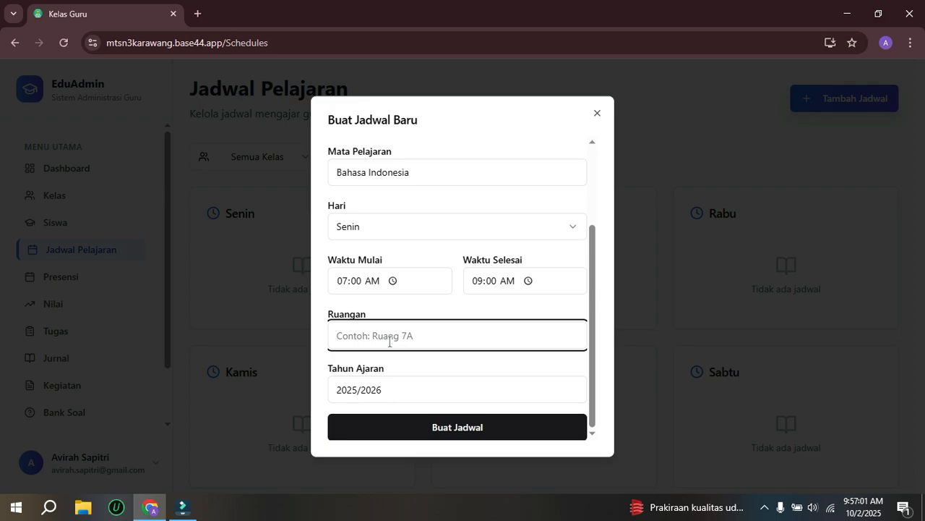
type("7")
key("BackSpace")
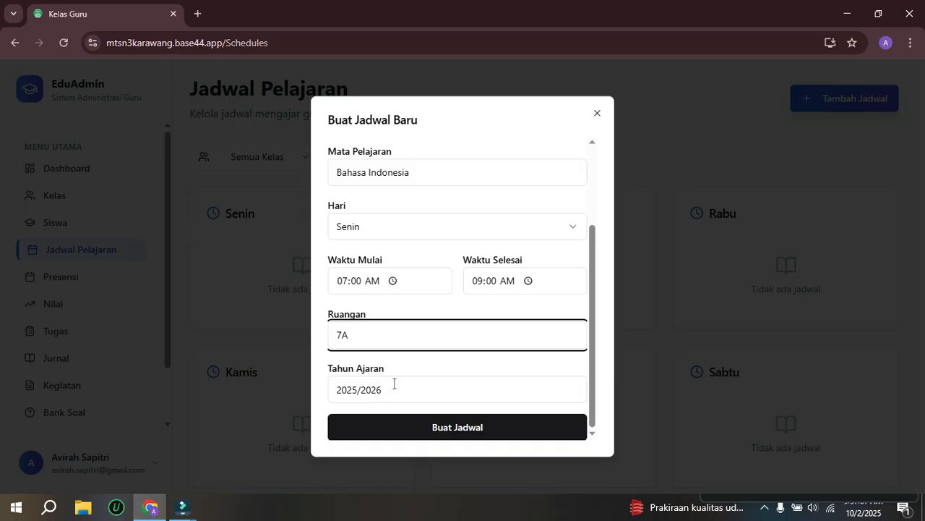
left_click(447, 433)
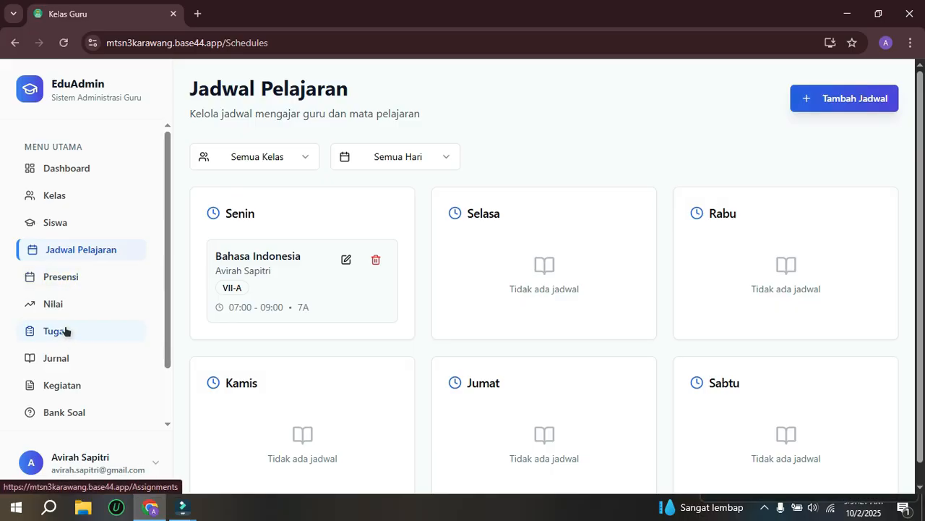
Step: Open the Presensi attendance page and examine its class choices and the student list of class VII-A
left_click(56, 277)
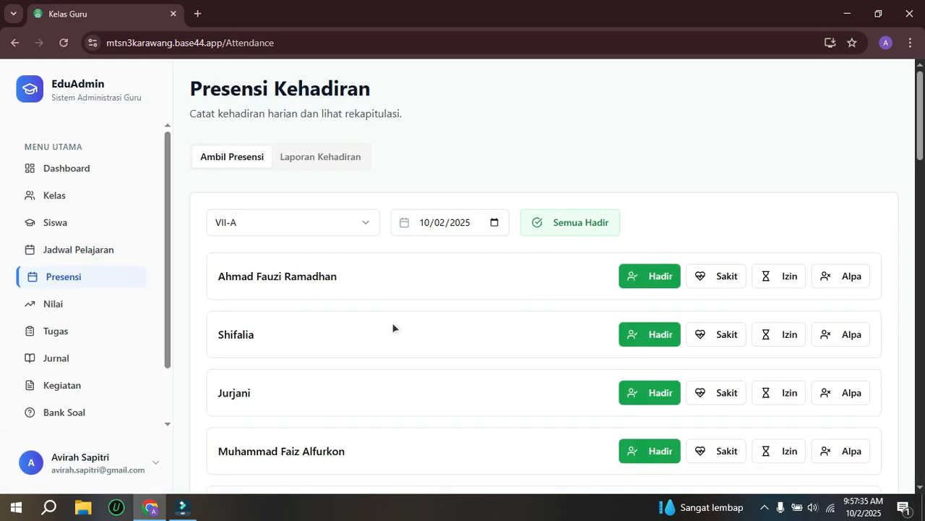
left_click(344, 230)
left_click(345, 227)
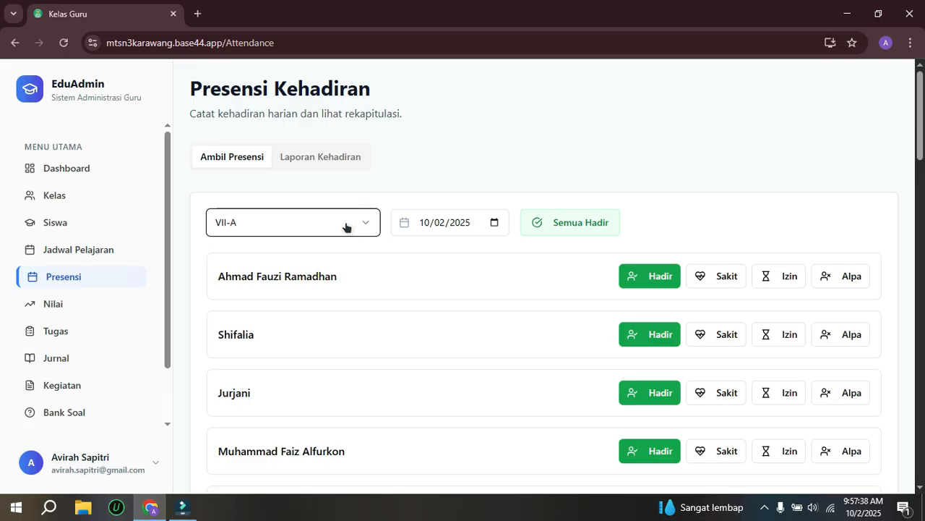
left_click(345, 227)
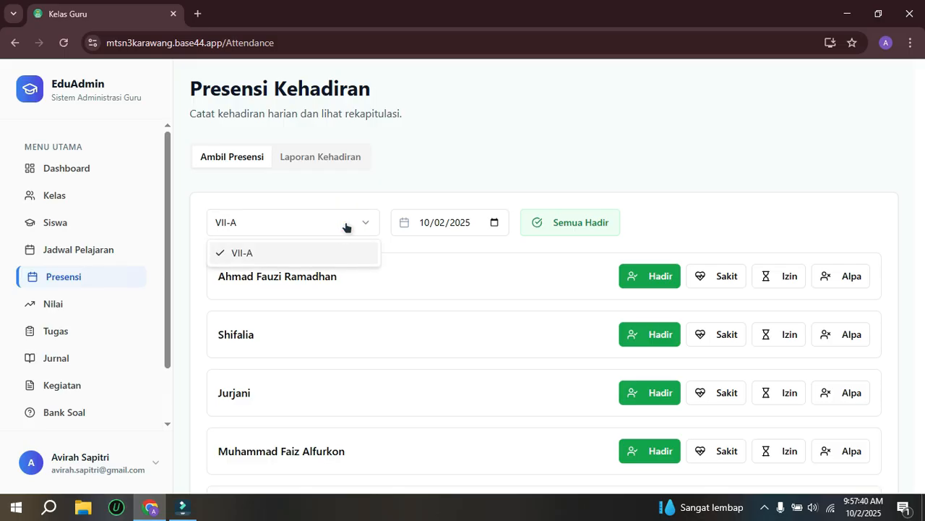
left_click(345, 225)
left_click(345, 225)
left_click(765, 507)
left_click(765, 507)
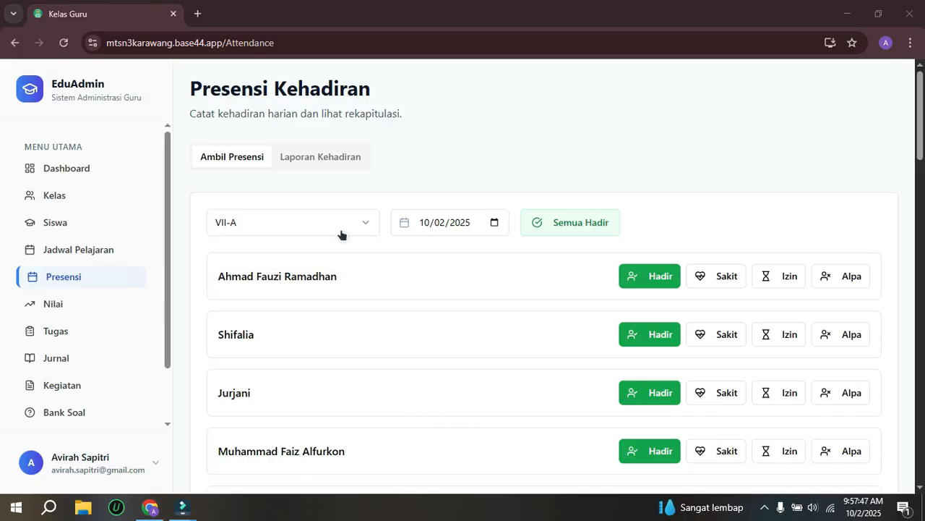
left_click_drag(919, 147, 920, 155)
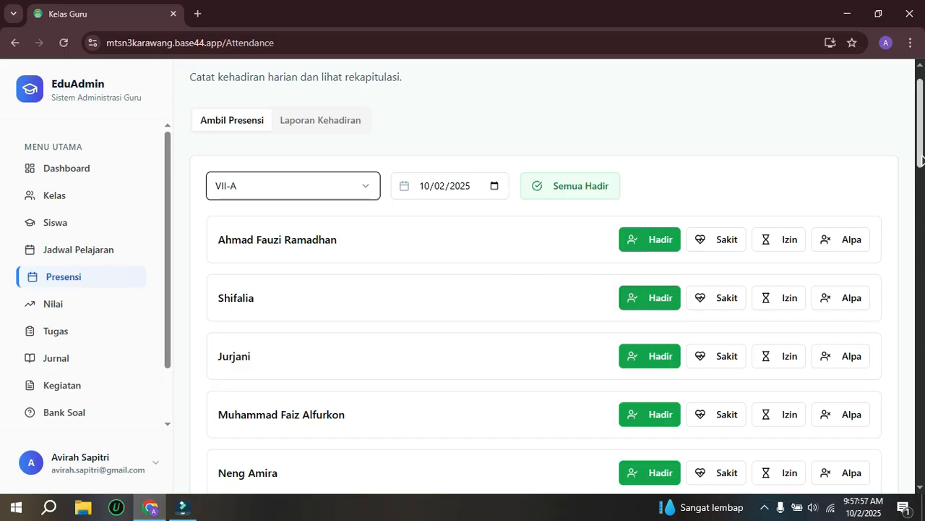
left_click_drag(919, 152, 890, 229)
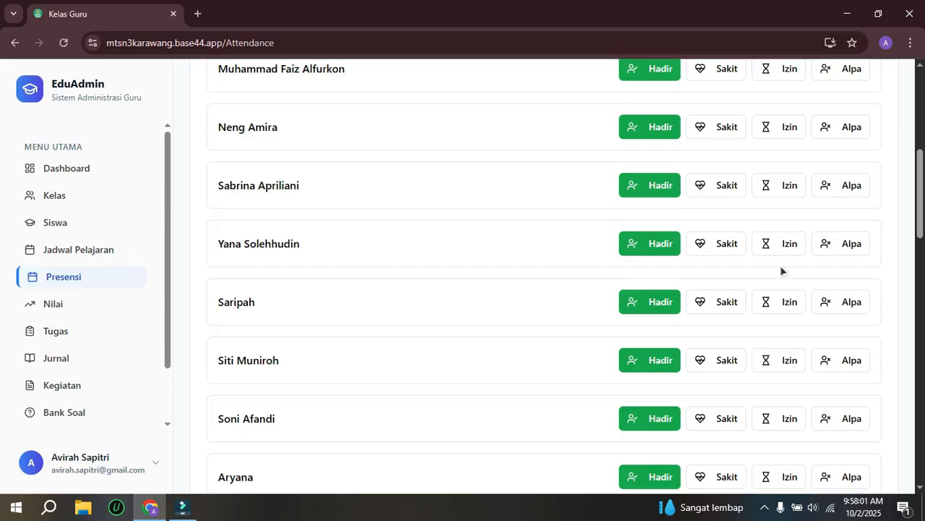
Step: Mark the seventh student in the VII-A attendance list as Sakit and the tenth as Izin
left_click(703, 242)
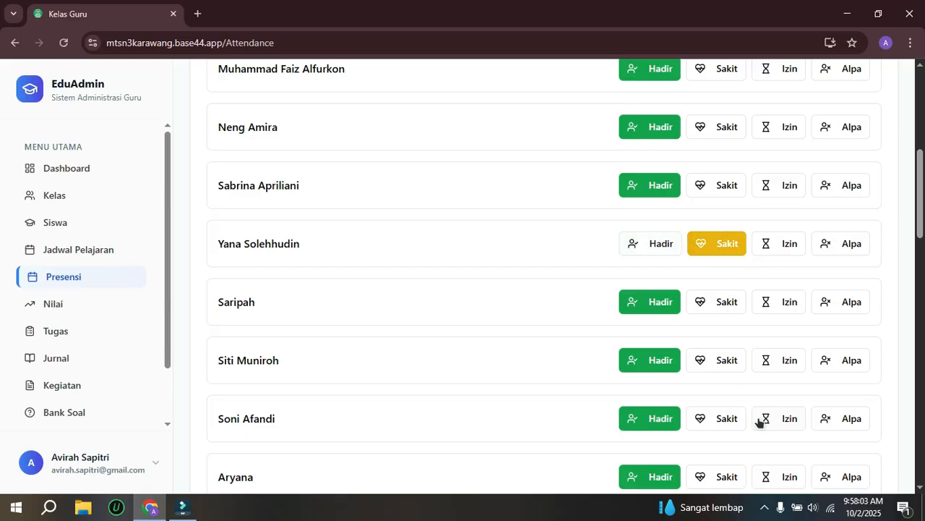
scroll(760, 418, "down", 1)
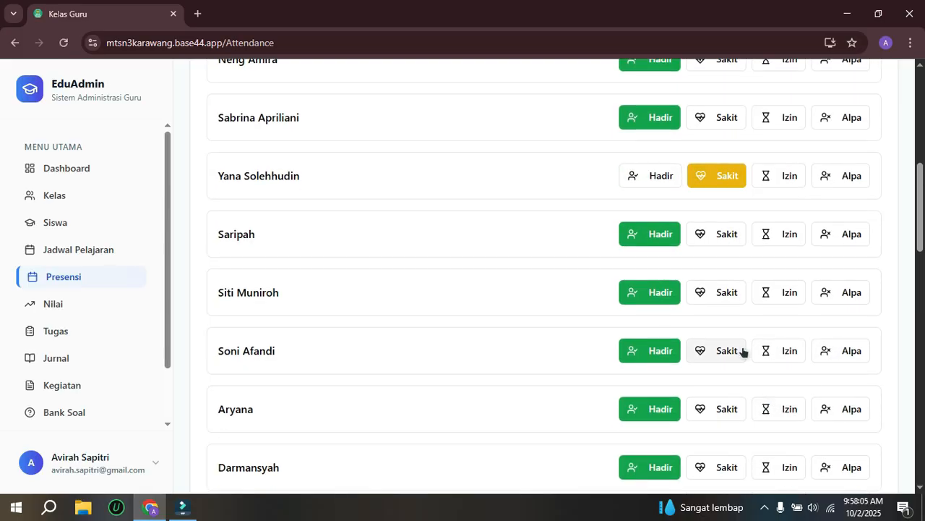
left_click(775, 350)
Step: Save the attendance of class VII-A for 10/02/2025 and acknowledge the confirmation
left_click_drag(924, 208, 849, 488)
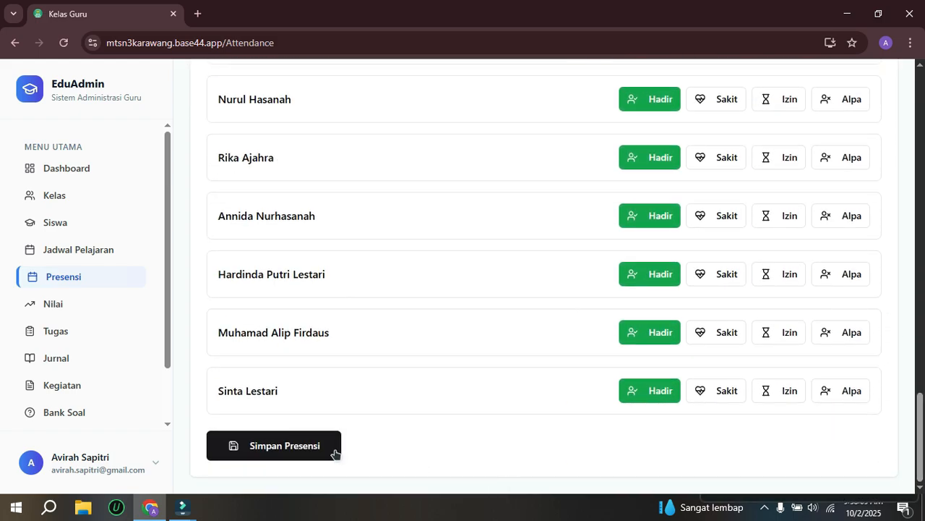
left_click(295, 445)
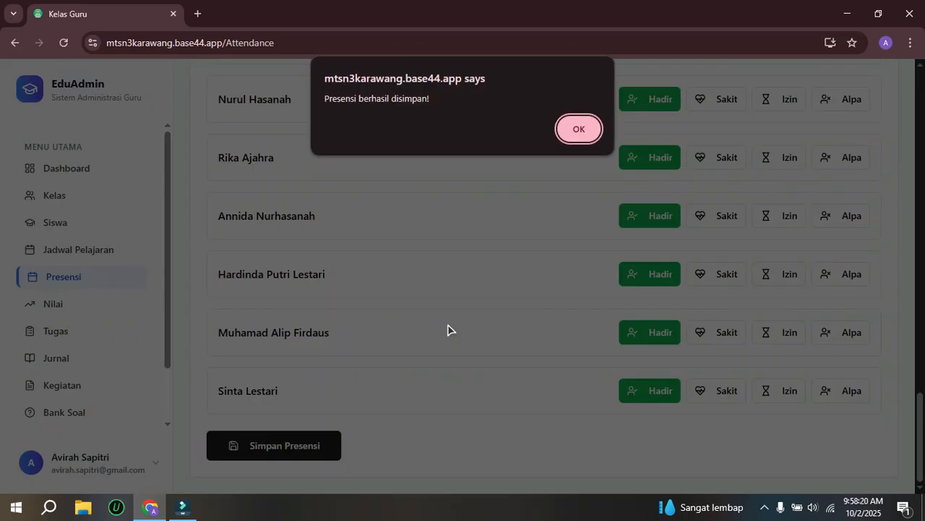
left_click(579, 129)
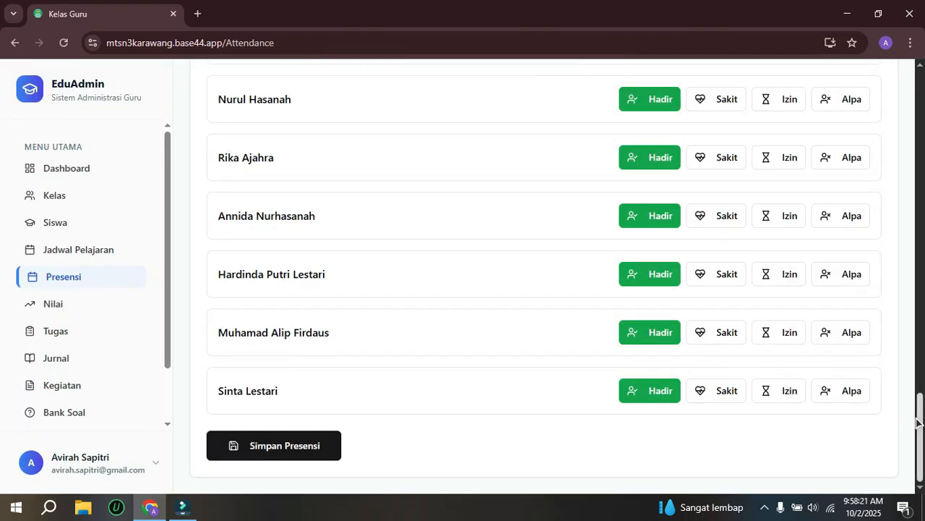
Step: Show the Laporan Kehadiran report for class VII-A and set its start date to 10/02/2025
left_click_drag(920, 416, 919, 83)
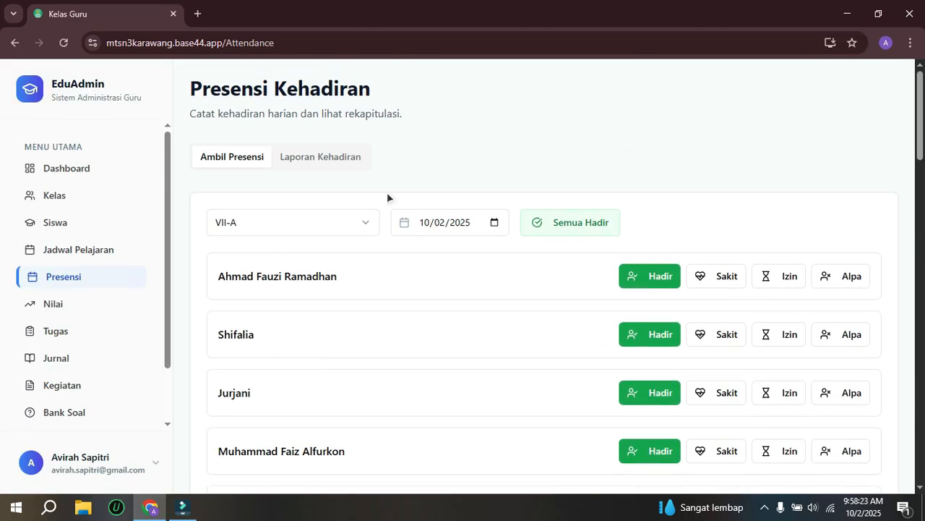
left_click(321, 155)
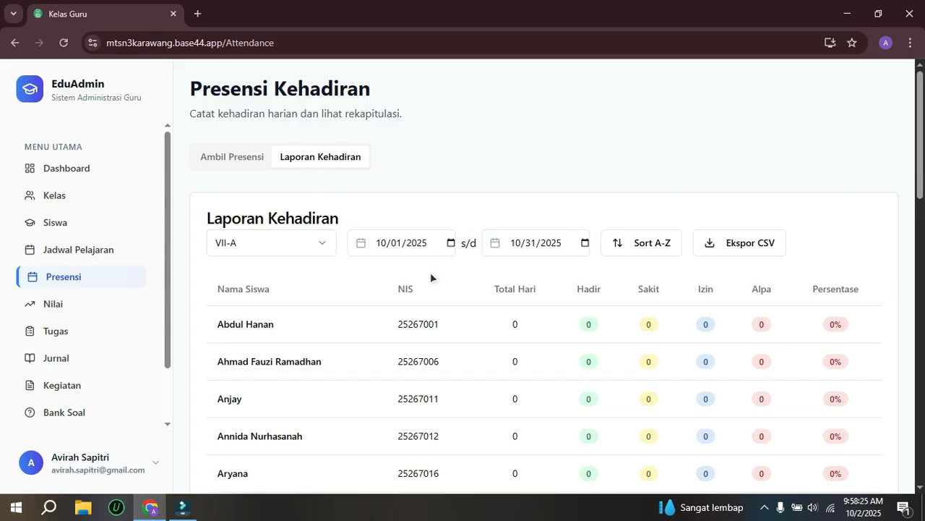
left_click(224, 158)
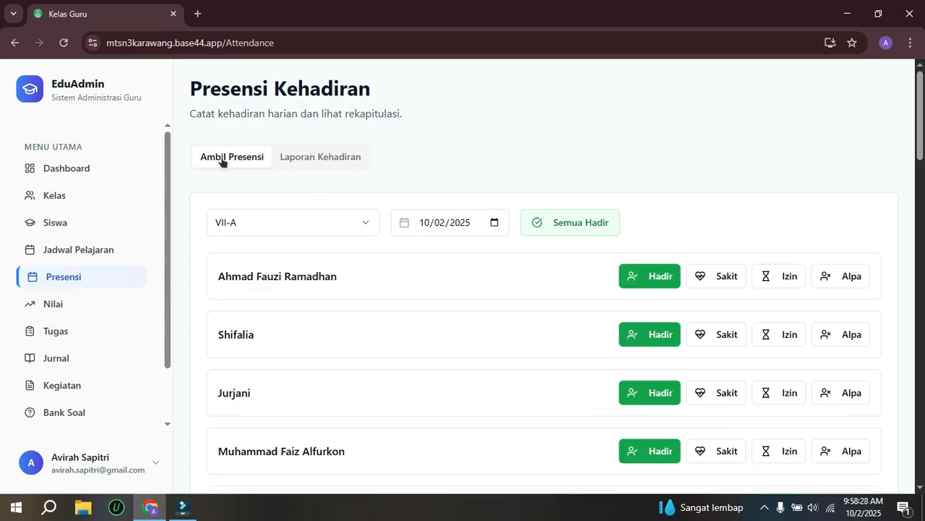
left_click(286, 157)
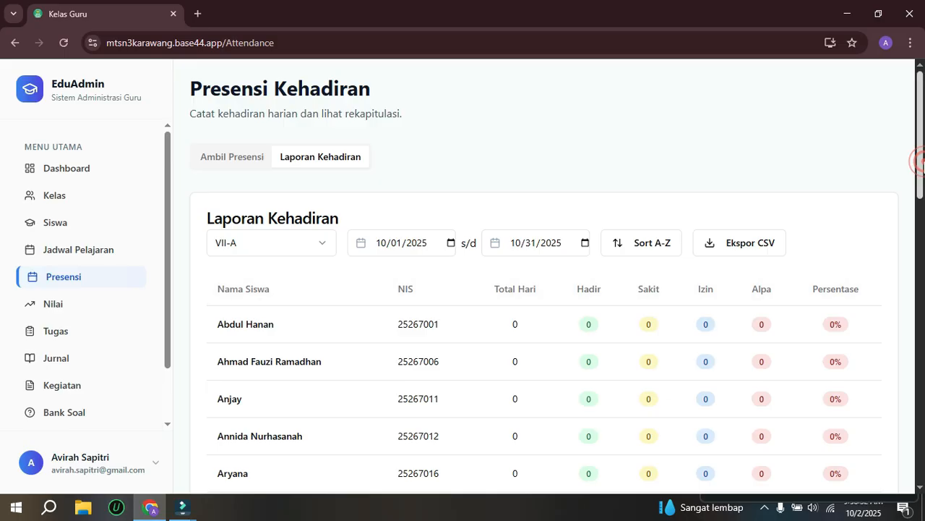
left_click_drag(921, 166, 922, 178)
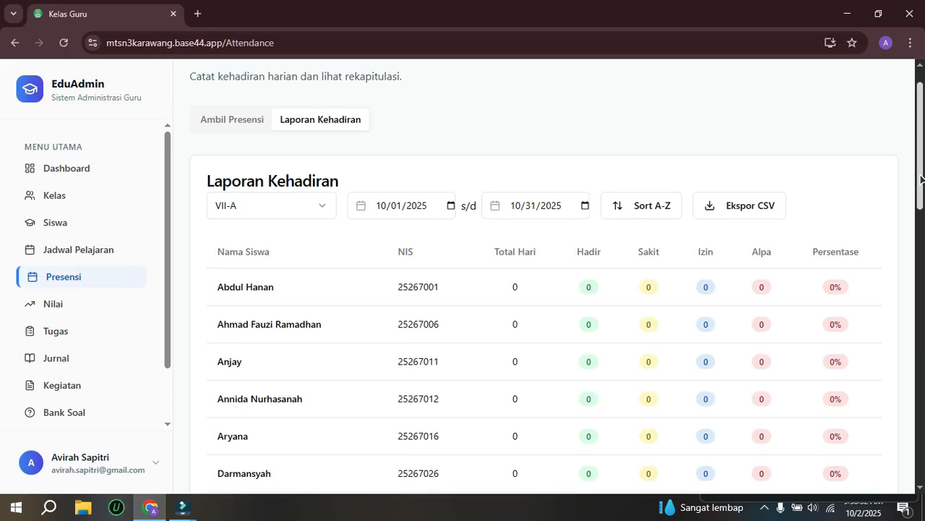
left_click(451, 206)
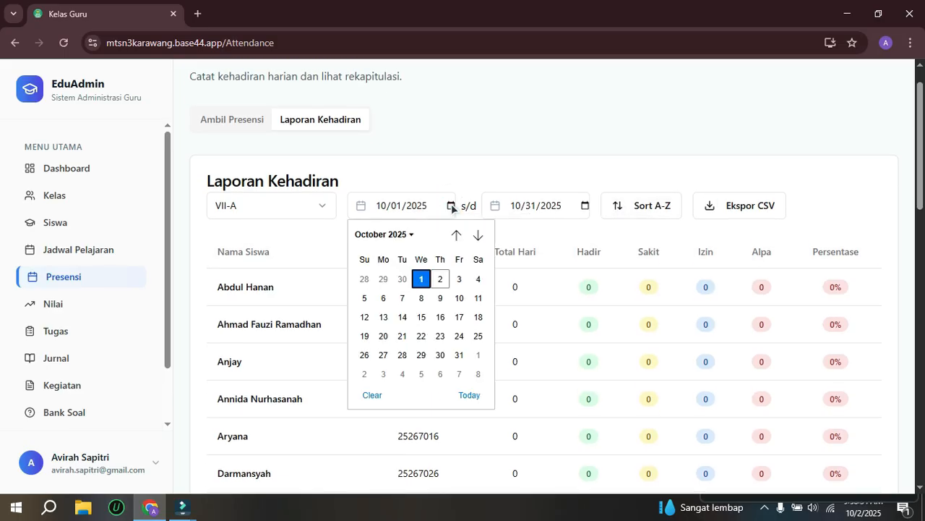
left_click(440, 277)
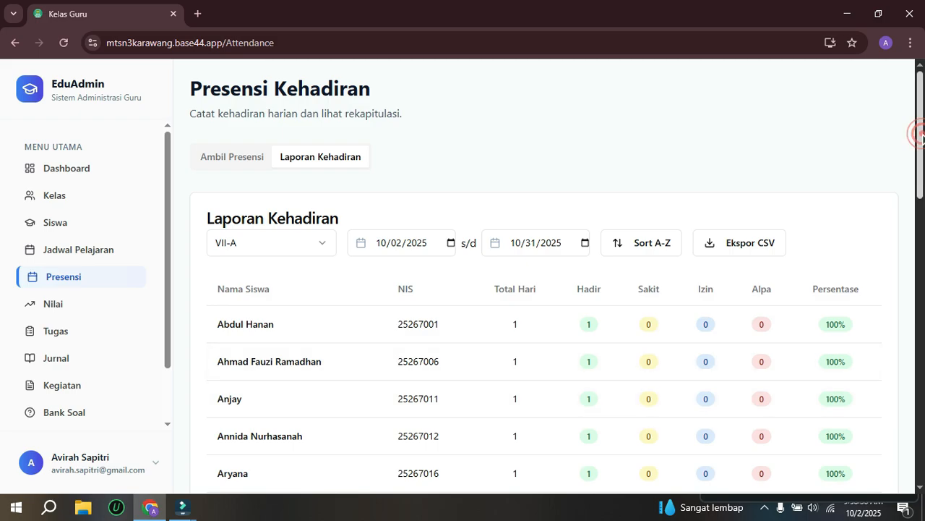
Step: Examine the attendance report of class VII-A down to its last student, including the Sakit, Izin and percentage columns
left_click_drag(921, 148, 919, 173)
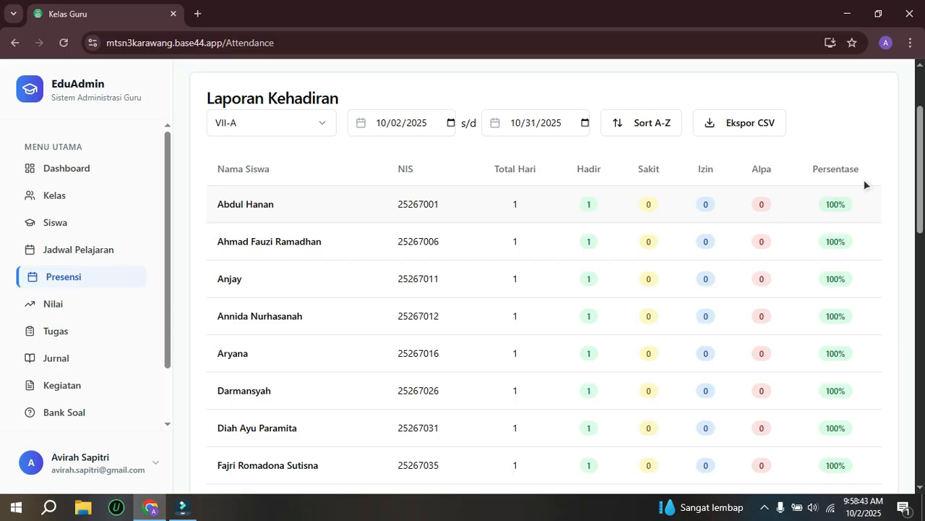
left_click_drag(920, 123, 920, 221)
left_click_drag(920, 221, 920, 112)
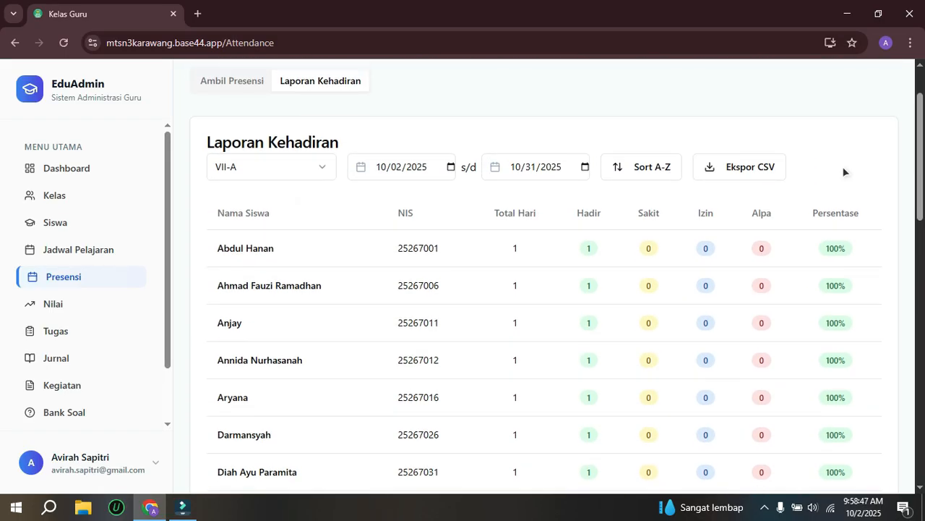
scroll(657, 280, "down", 4)
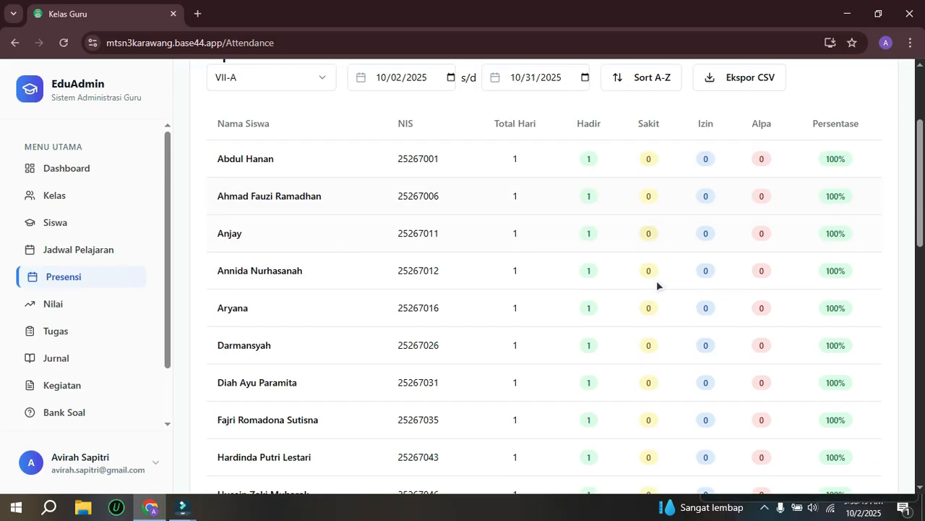
scroll(676, 305, "down", 6)
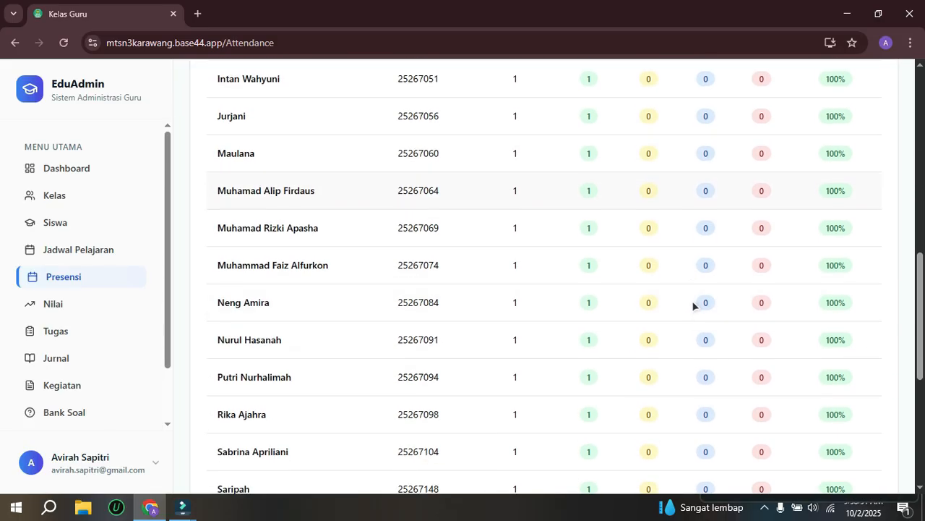
scroll(707, 321, "down", 2)
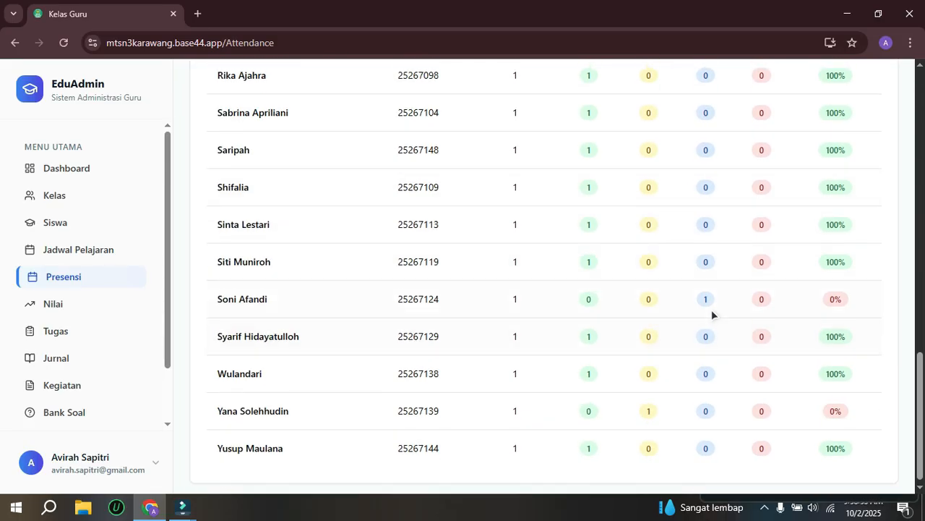
left_click(705, 299)
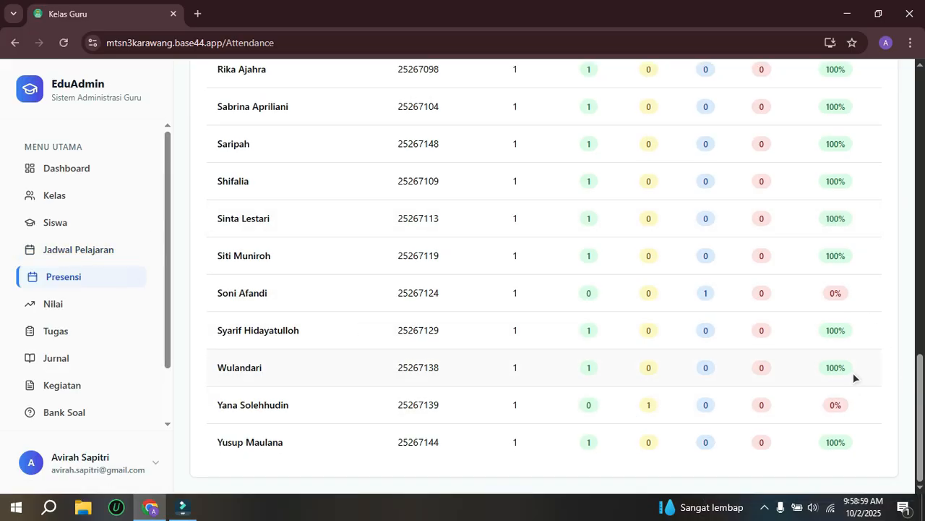
left_click(920, 385)
left_click_drag(920, 385, 923, 113)
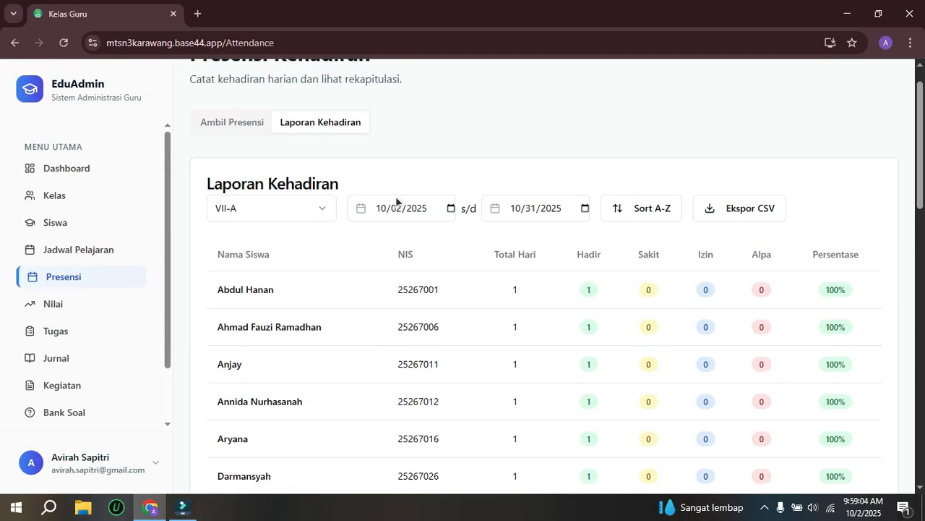
Step: Open the Nilai grade book and examine the class summary and student averages of VII-A
left_click(170, 179)
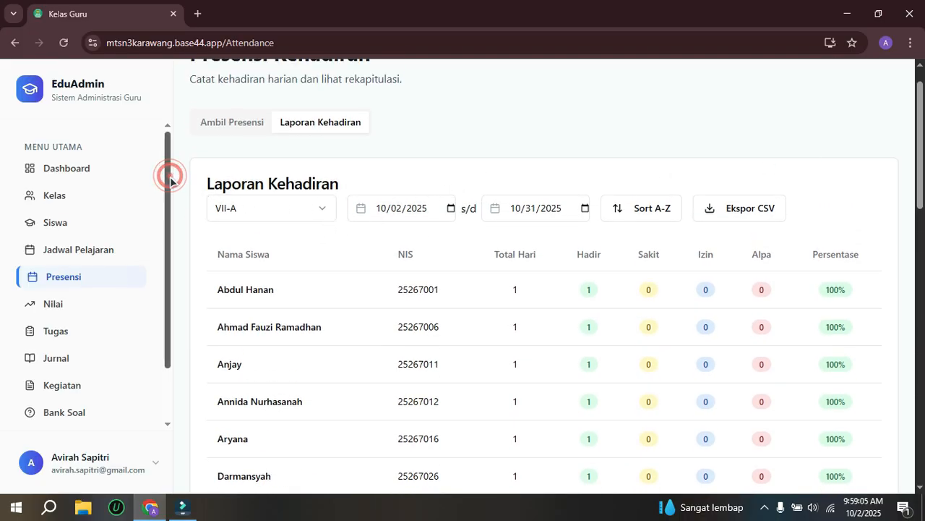
left_click(50, 298)
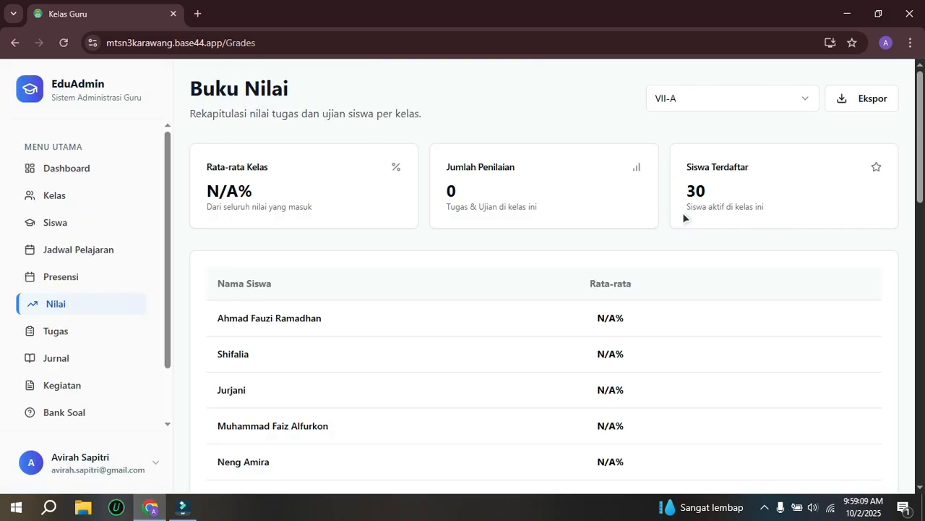
left_click(920, 154)
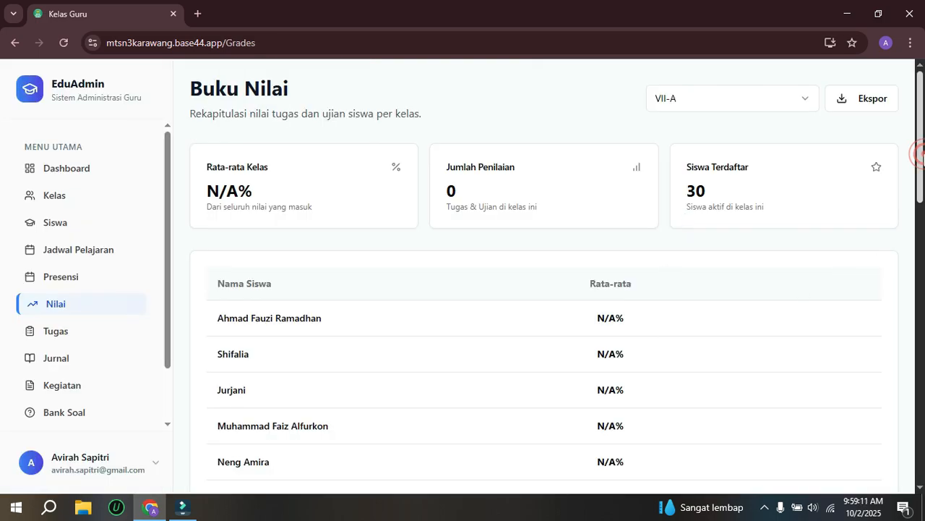
left_click_drag(918, 154, 919, 185)
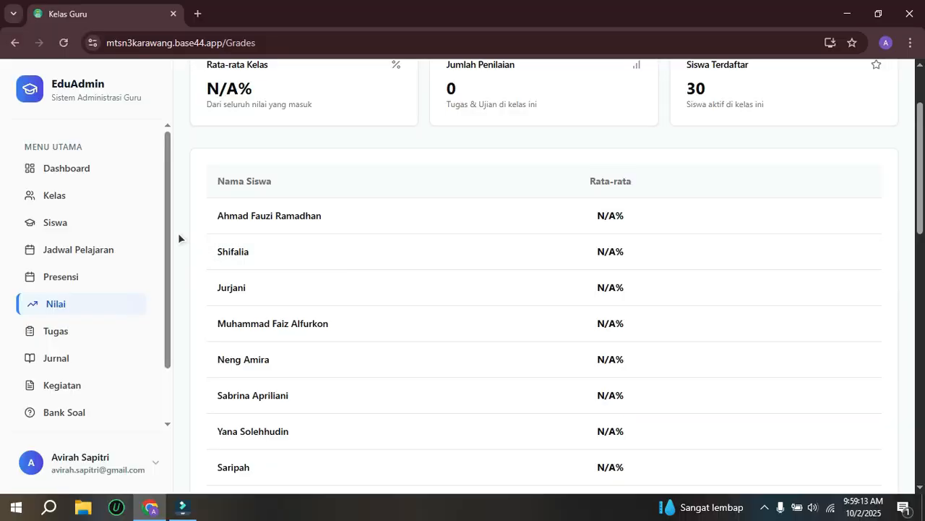
Step: Open the Tugas page and start a new assignment titled "Identifikasi Teks Laporan Hasil Observasi"
left_click_drag(167, 224, 166, 260)
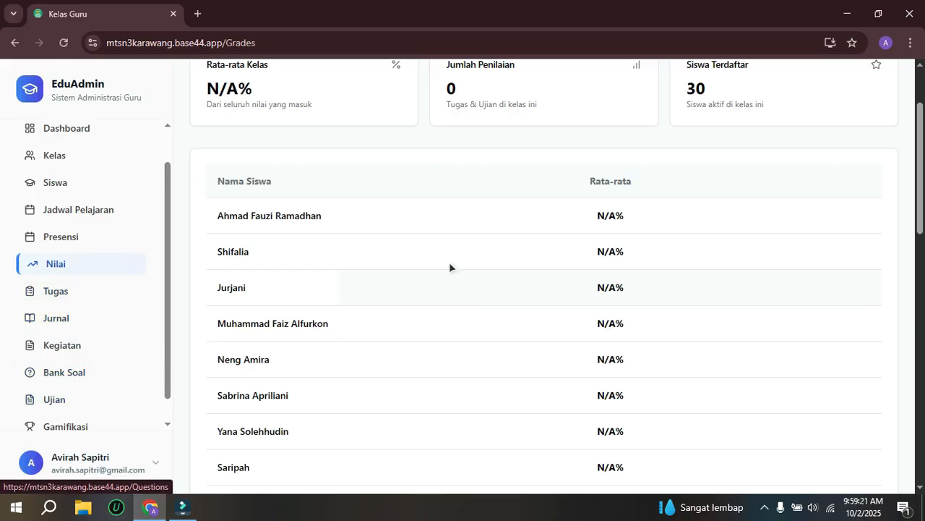
left_click(165, 217)
left_click_drag(165, 216, 167, 186)
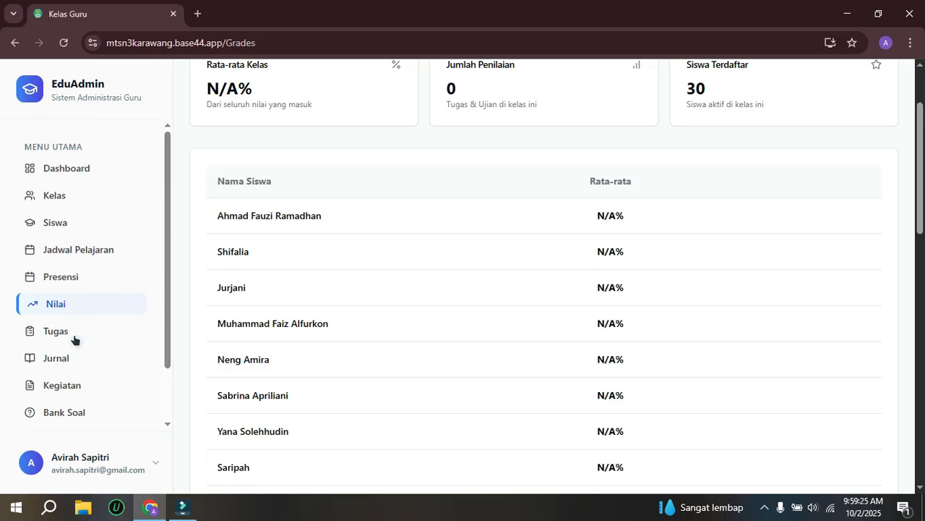
left_click(48, 335)
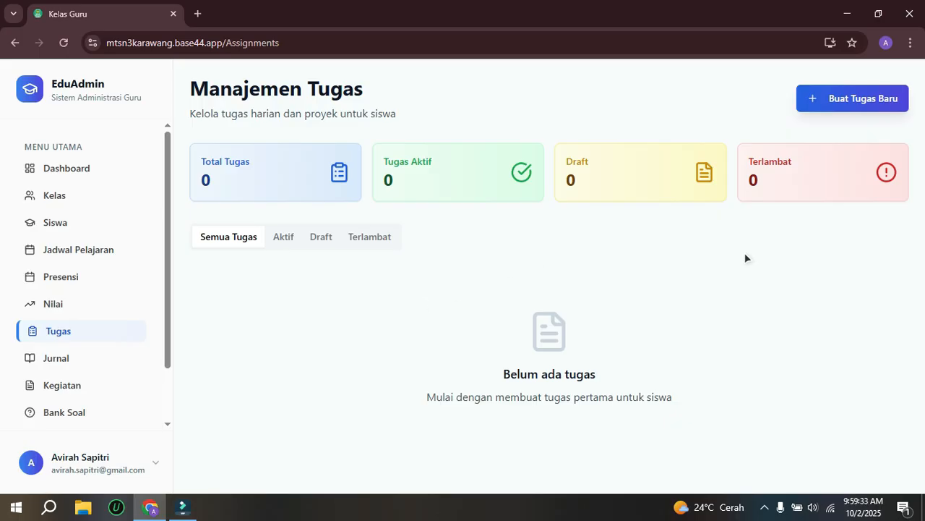
left_click(820, 101)
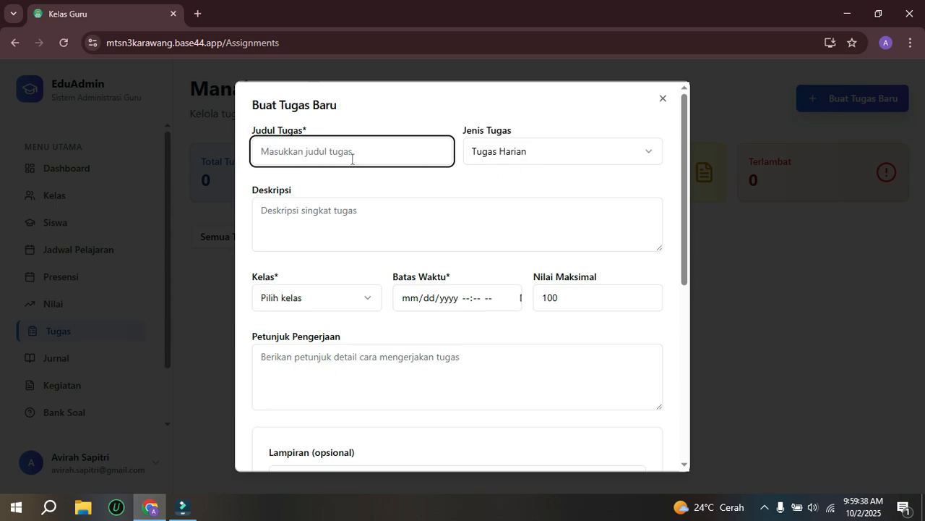
type("Identifikasi Teks ")
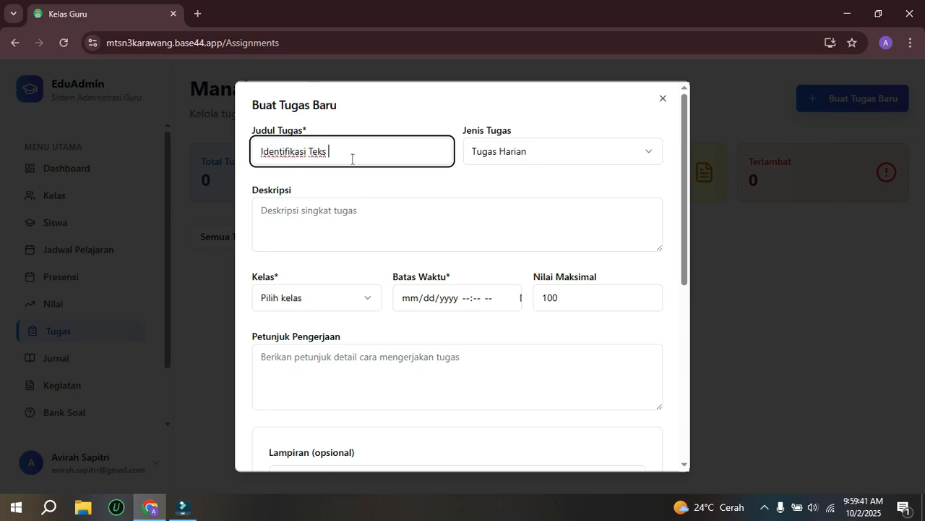
type("Laporan Hasil OBservasi")
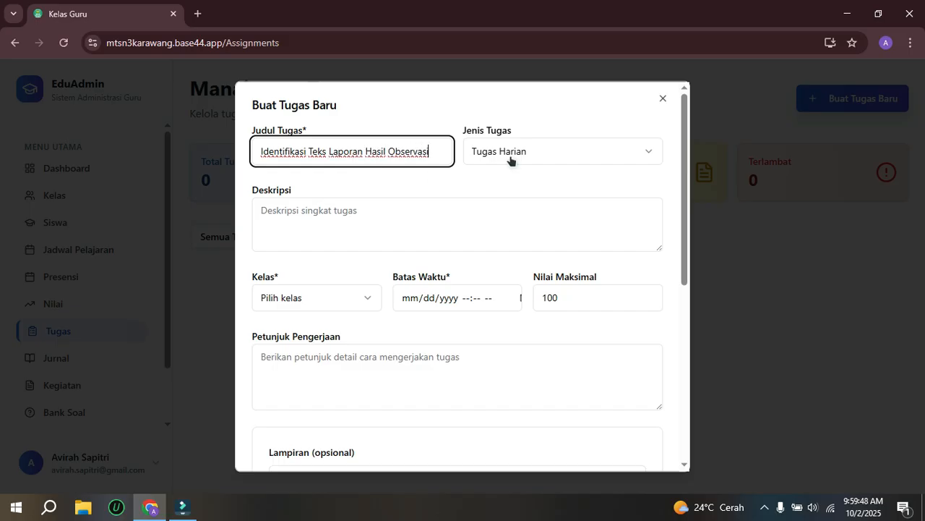
Step: Enter Identifkasi Teks "Membuat Mie Instan" as the assignment's description
left_click(329, 221)
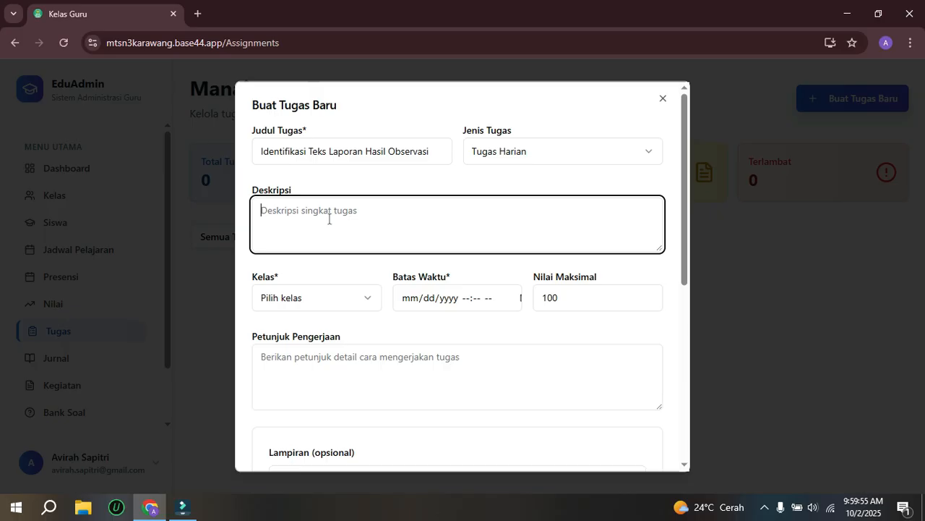
type("M")
key("BackSpace")
type("me")
key("BackSpace")
key("BackSpace")
type("ident")
key("BackSpace")
key("BackSpace")
key("BackSpace")
key("BackSpace")
key("BackSpace")
type("Identifkasi Teks")
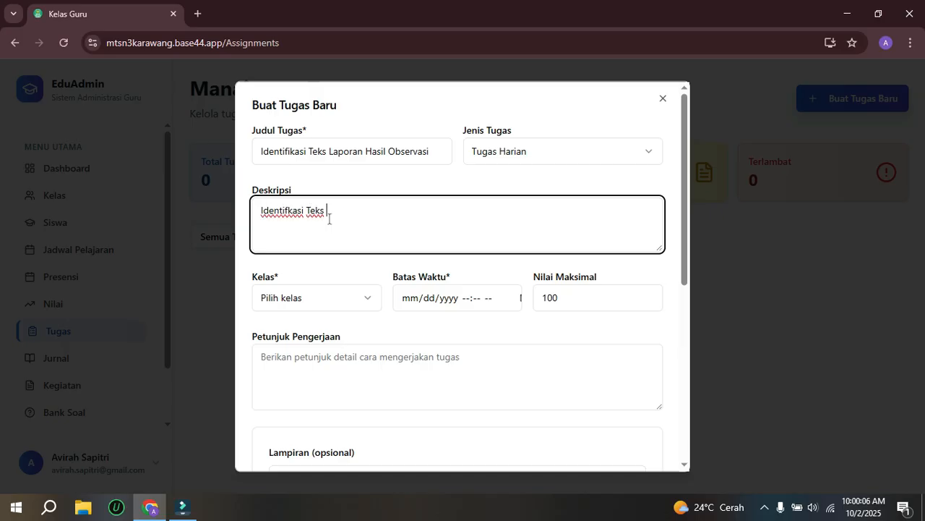
type(" \"Membuat Mie ")
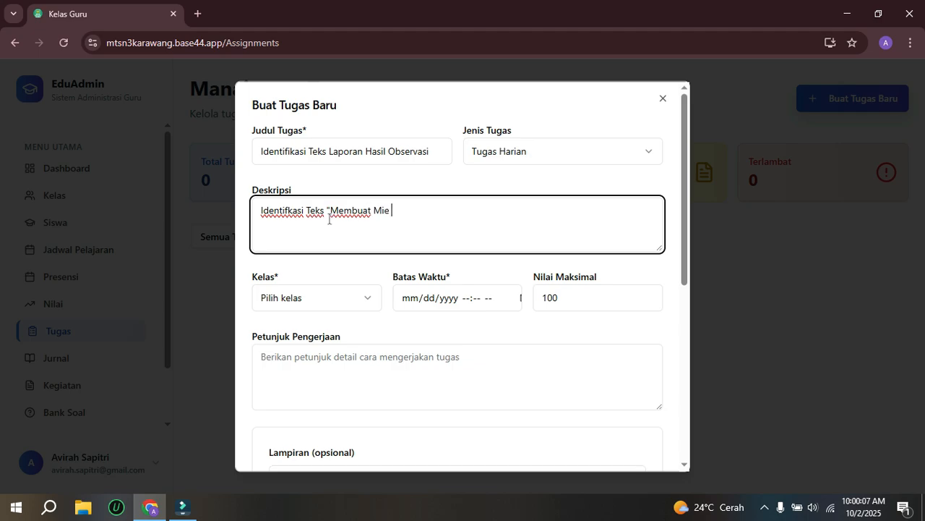
type("Instan\"")
Step: Assign the task to class VII-A and set its deadline to 10/31/2025 10:00 AM
left_click(321, 298)
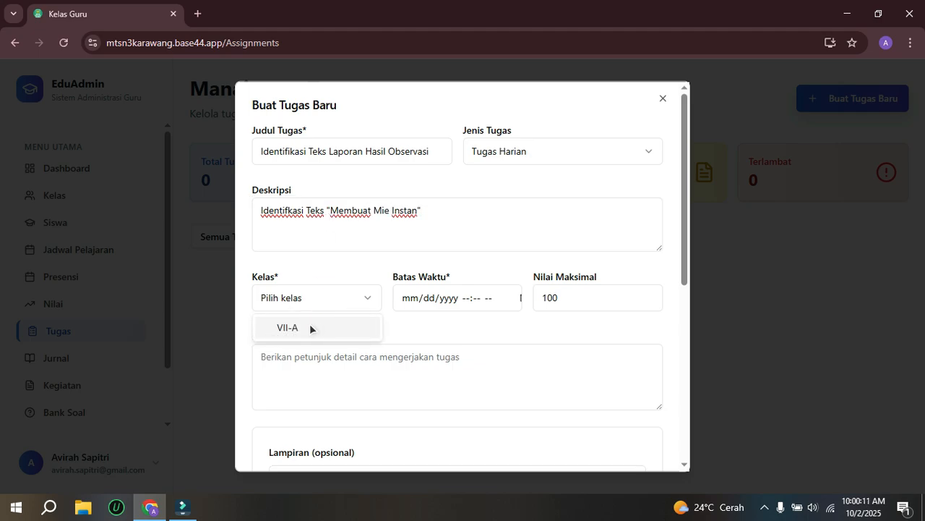
left_click(310, 327)
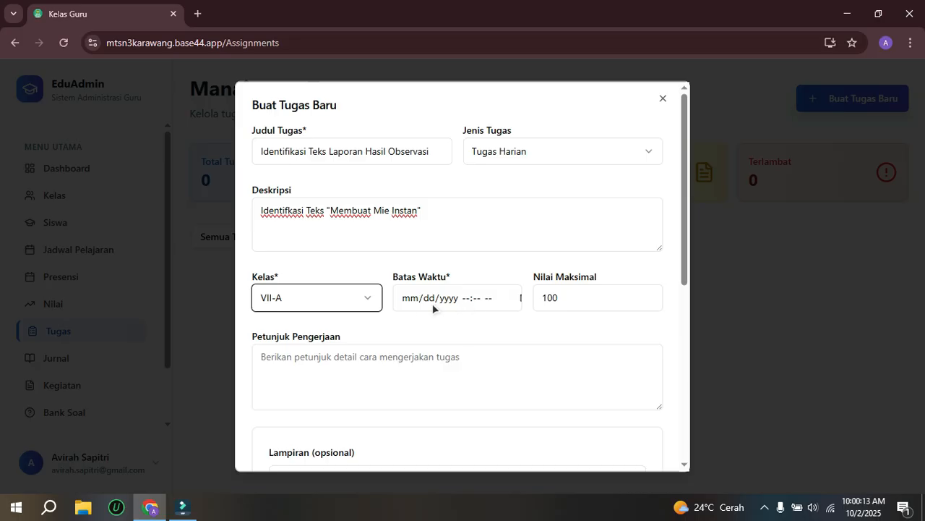
left_click(521, 298)
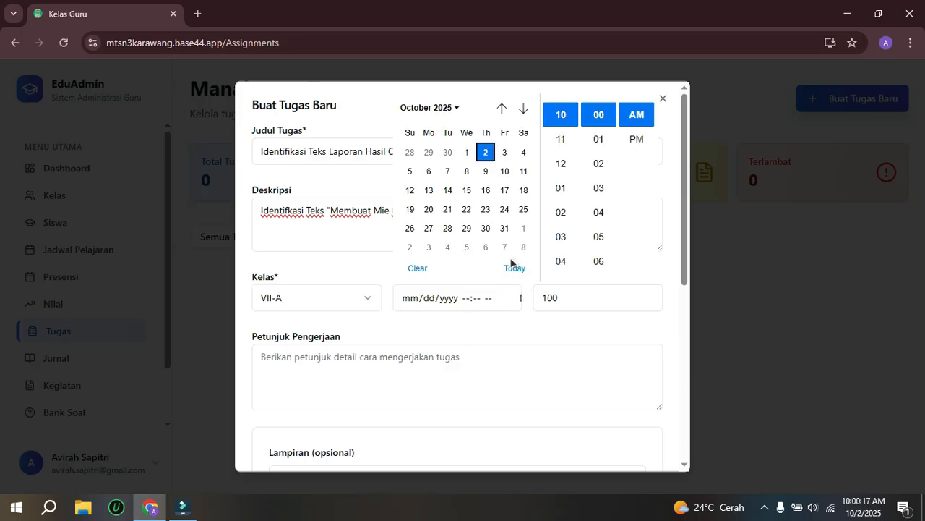
left_click(504, 228)
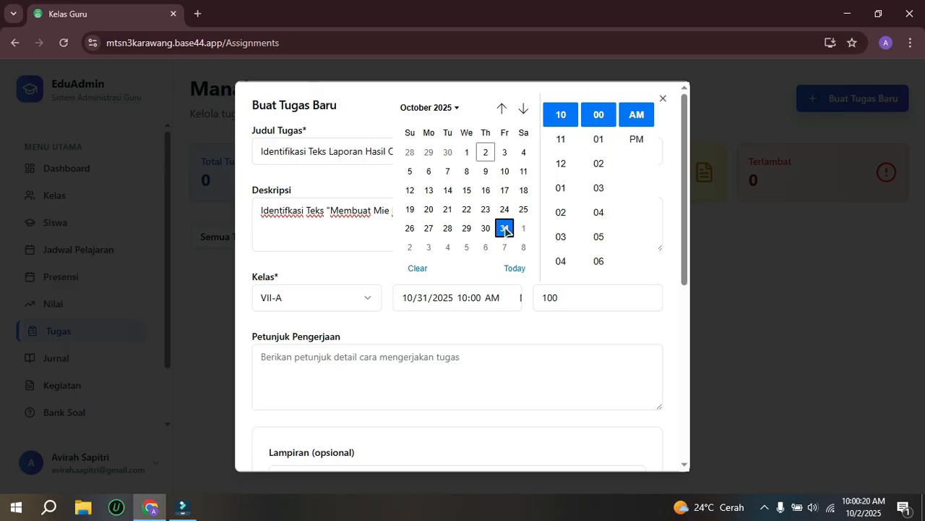
left_click(517, 328)
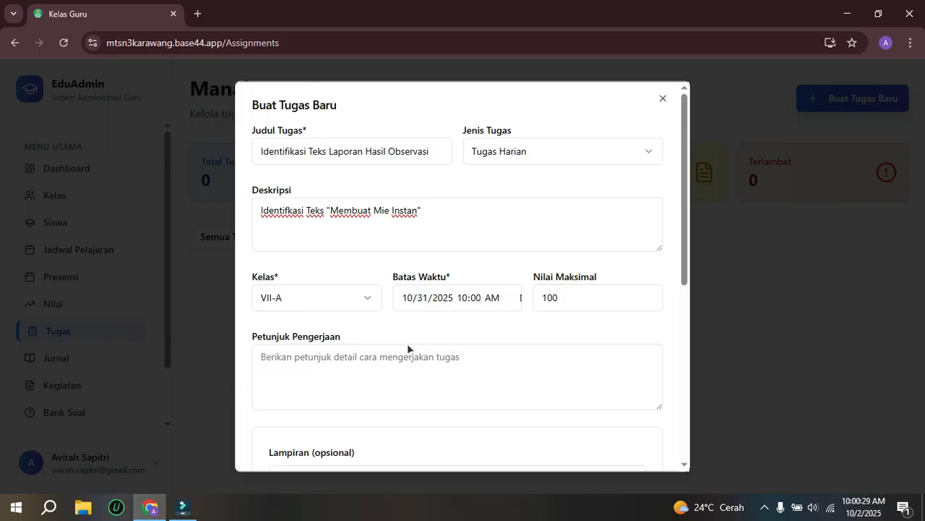
Step: Enter "1. Perhatikan Pada Langkah Pembuatan Mie Instan" as the first line of the assignment's work instructions
scroll(347, 347, "down", 2)
left_click(294, 238)
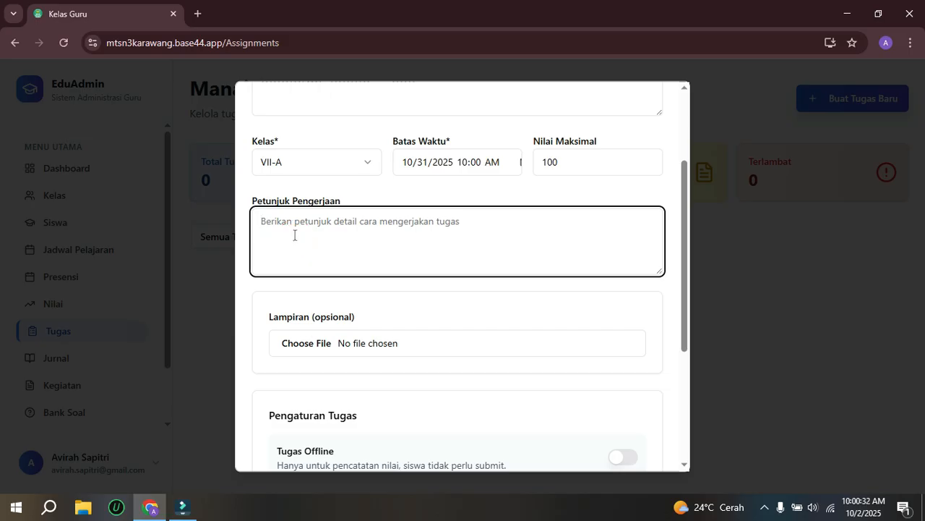
type("1. Baca")
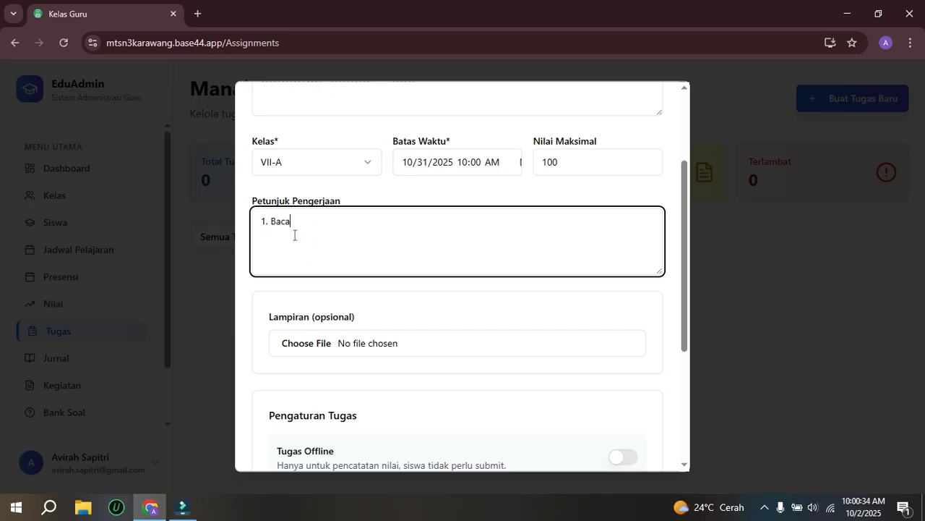
key("BackSpace")
key("BackSpace")
key("BackSpace")
key("BackSpace")
type("Perhatikan Pada Langkah Pe")
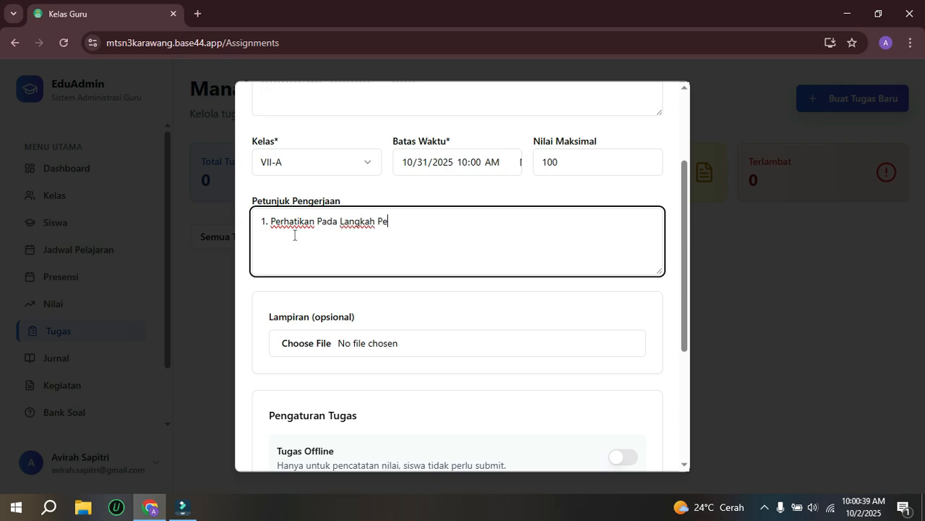
type("mbuatan Mi")
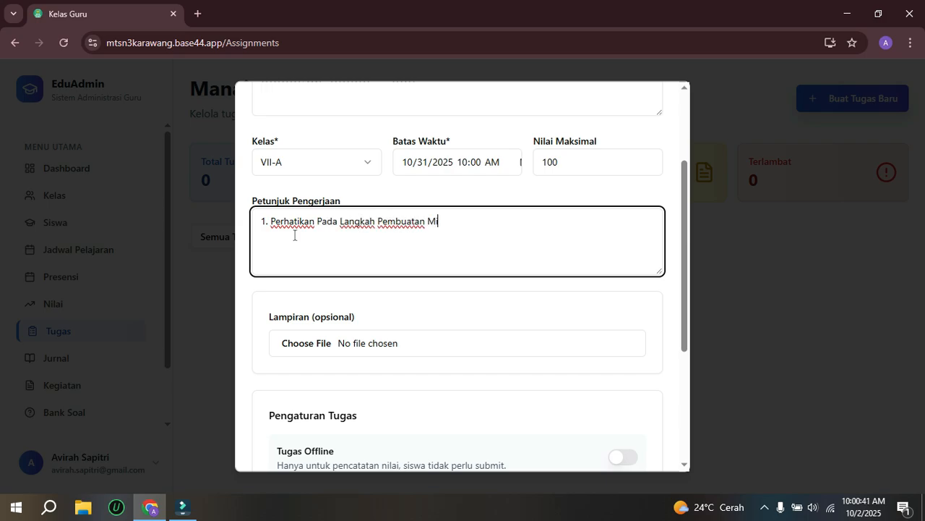
type("e Instan")
key("Return")
Step: Add the second work instruction "2. Kerjakan pada lembar di Halamn 30"
type("2. Kerjakan")
type("pada lembah")
key("BackSpace")
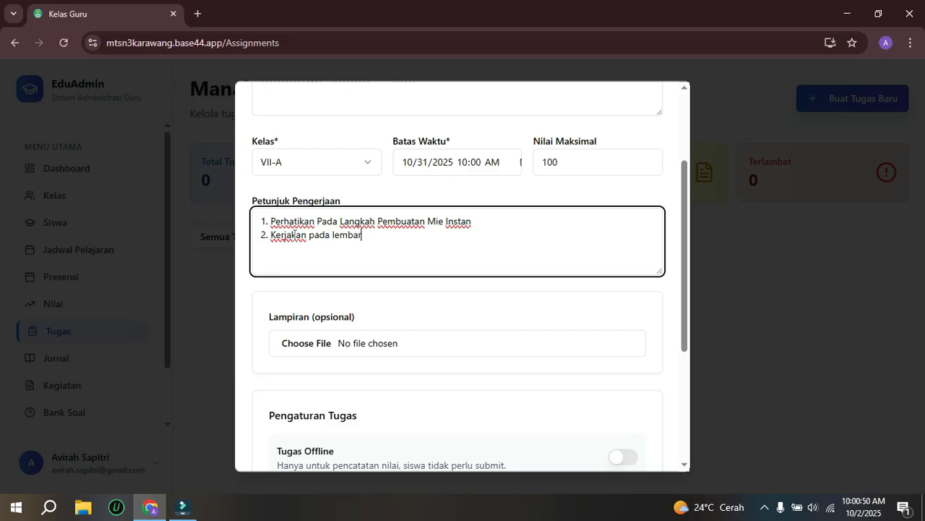
type("r di Halamn 30")
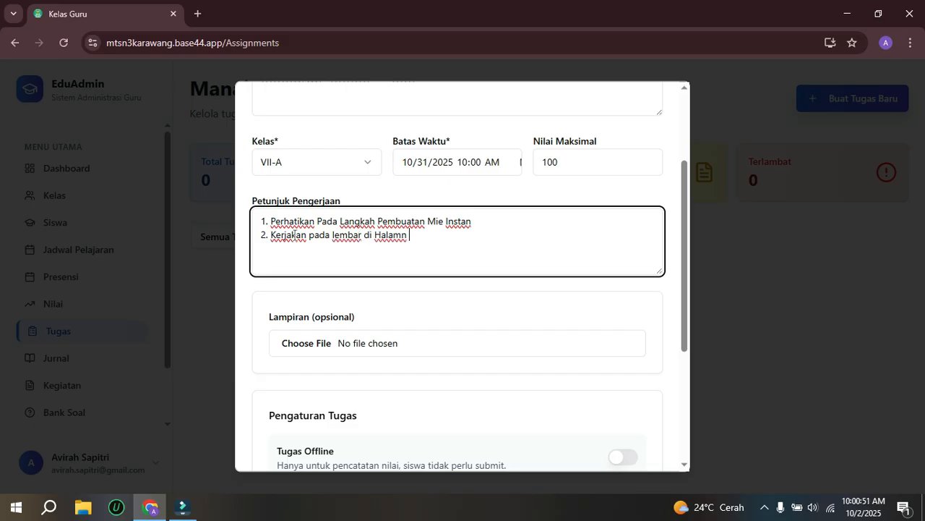
Step: Attach the image Jumat.png from the Pictures folder to the assignment
left_click(295, 344)
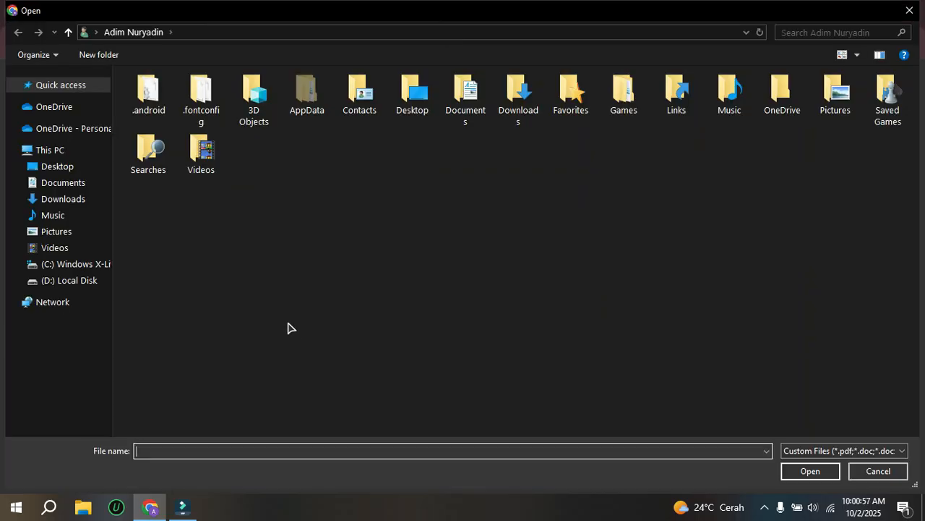
left_click(66, 231)
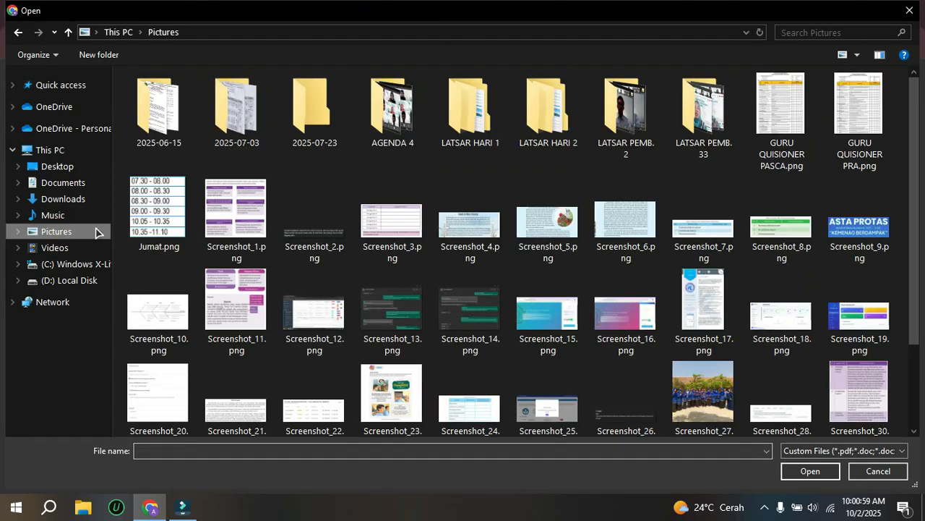
double_click(158, 215)
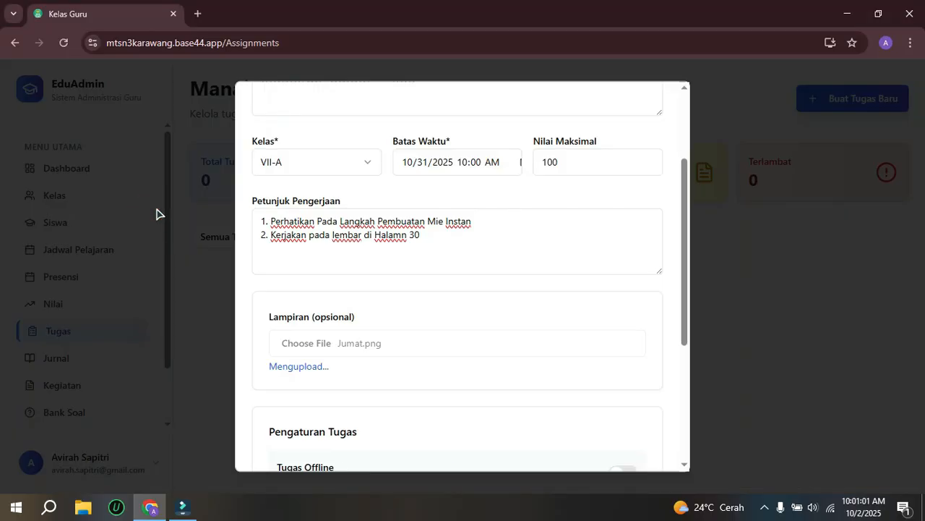
Step: Enable immediate publishing (Publikasikan Sekarang) for the assignment and create it
scroll(408, 388, "down", 1)
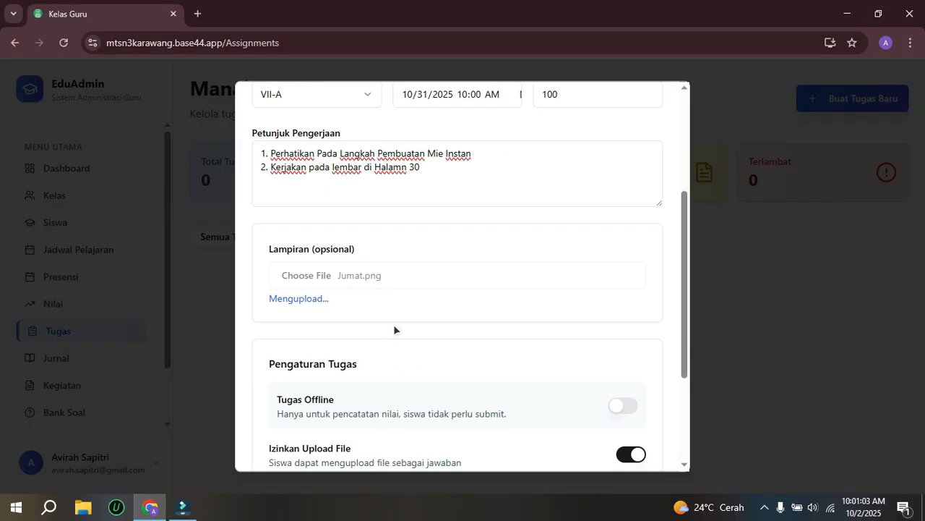
scroll(360, 348, "down", 2)
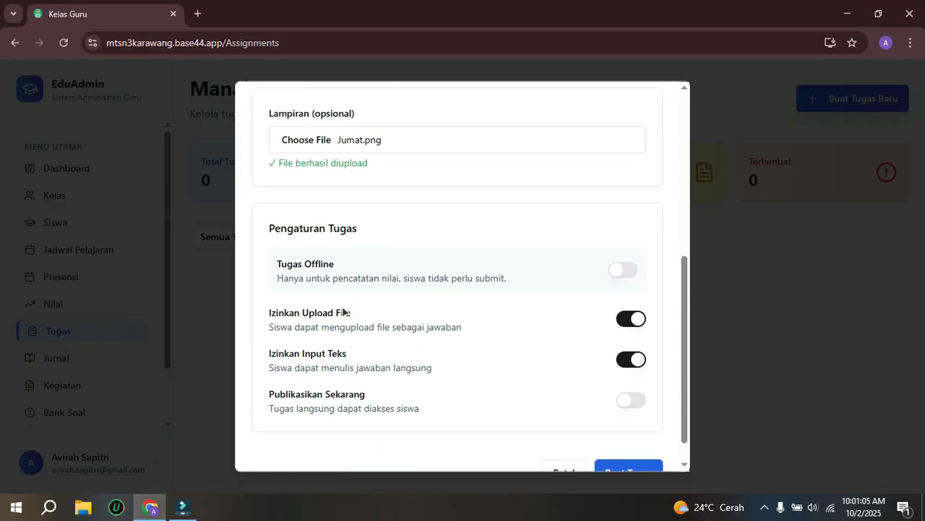
left_click_drag(682, 262, 686, 300)
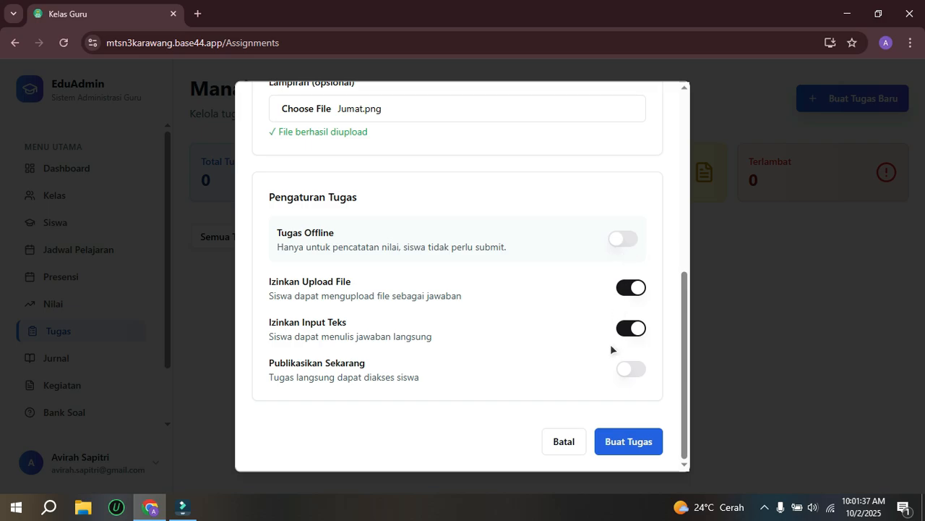
left_click(633, 369)
left_click(634, 442)
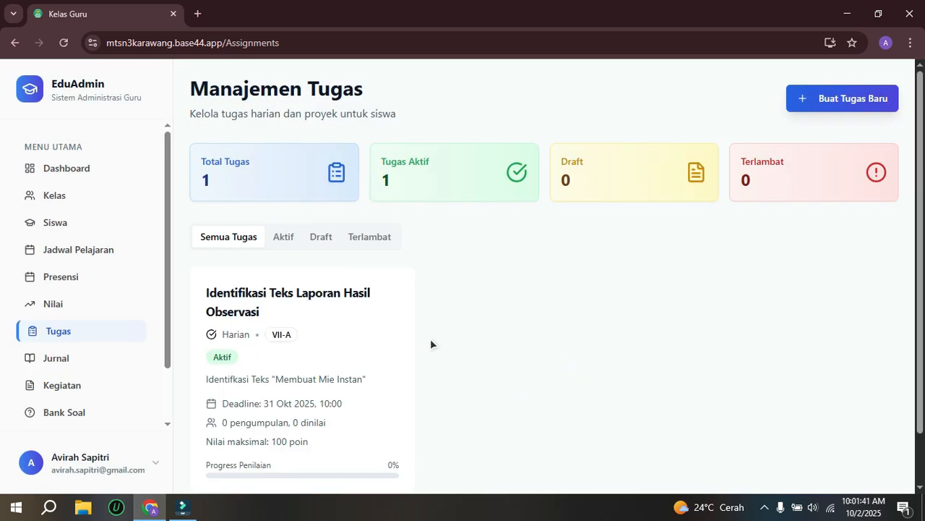
Step: View the submission results of the "Identifikasi Teks Laporan Hasil Observasi" assignment, then close them
scroll(339, 362, "down", 1)
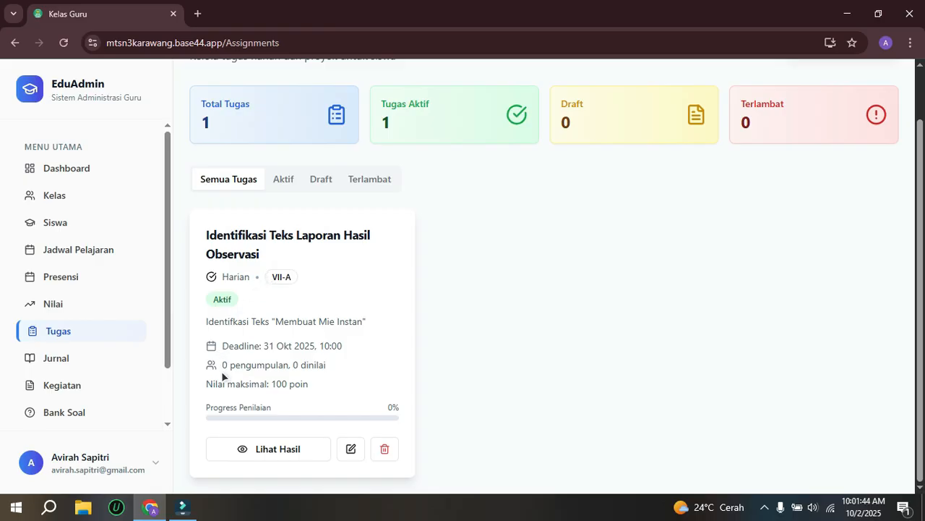
left_click(262, 451)
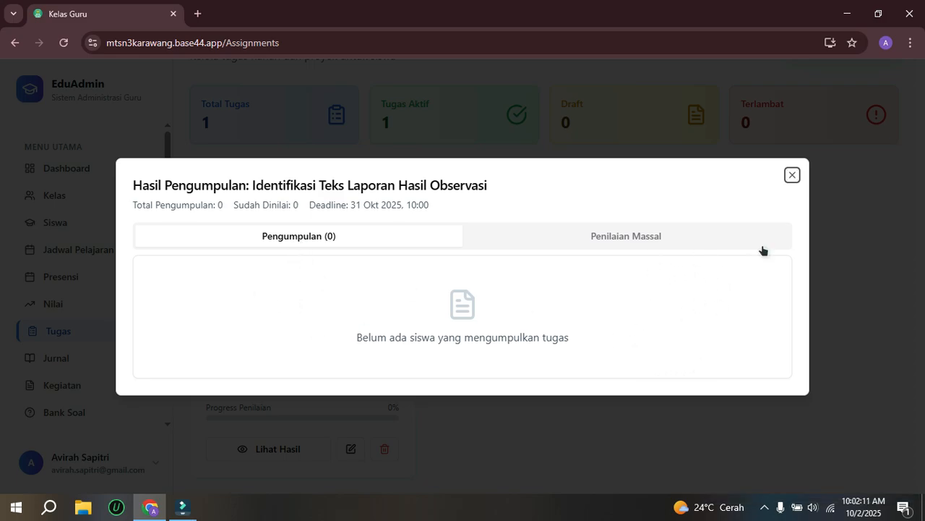
left_click(791, 175)
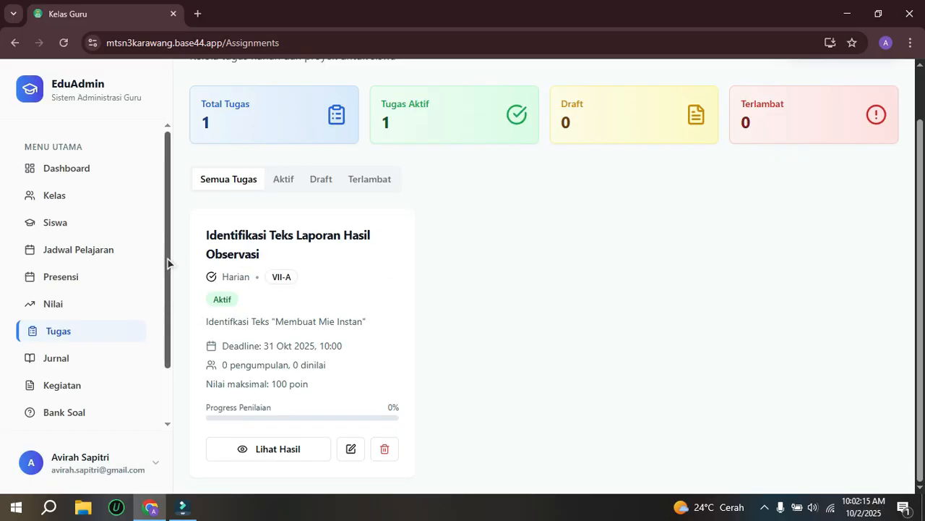
Step: Start a new teaching journal entry in Jurnal for class VII-A with the subject Bahasa Indonesia
left_click_drag(165, 256, 161, 340)
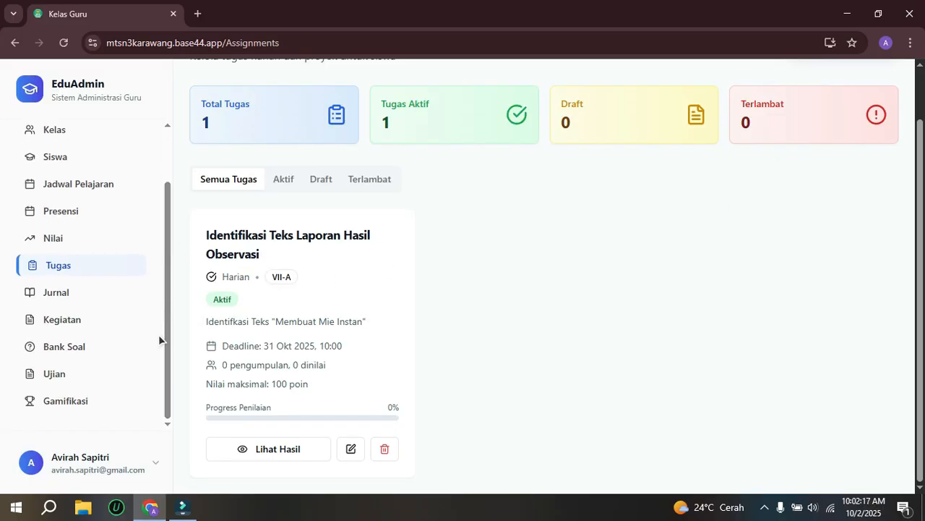
left_click(49, 293)
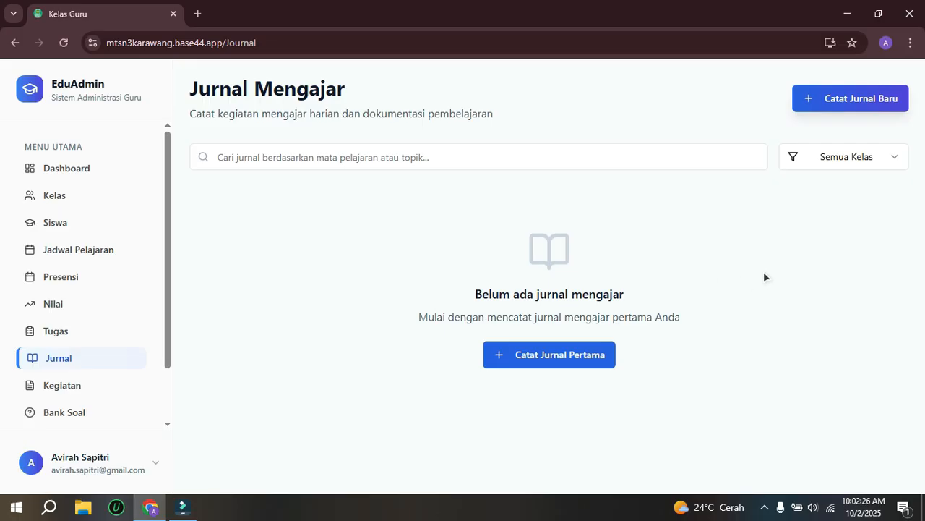
left_click(821, 106)
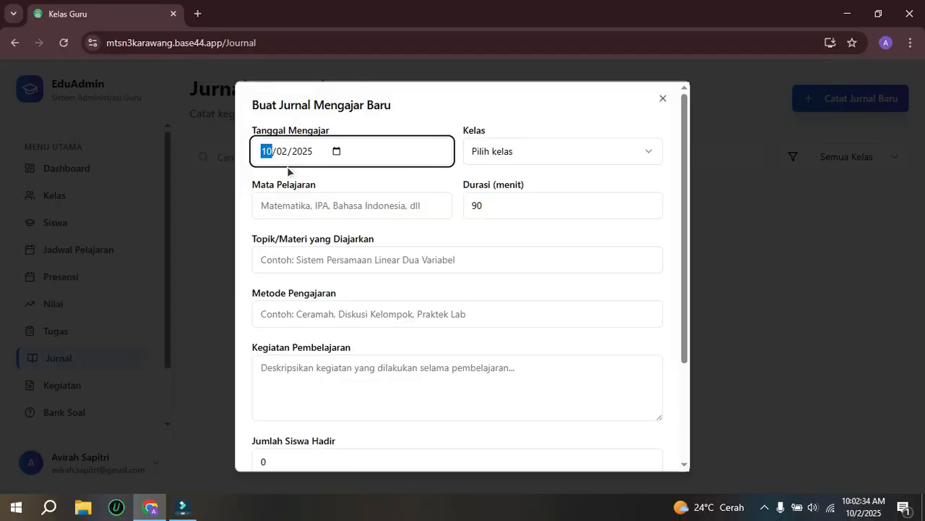
left_click(477, 155)
left_click(485, 182)
left_click(341, 204)
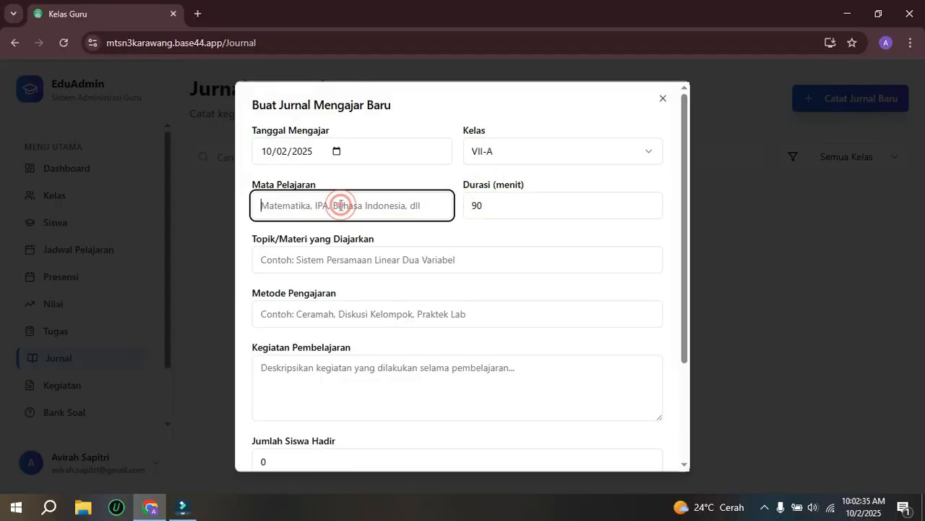
left_click(357, 243)
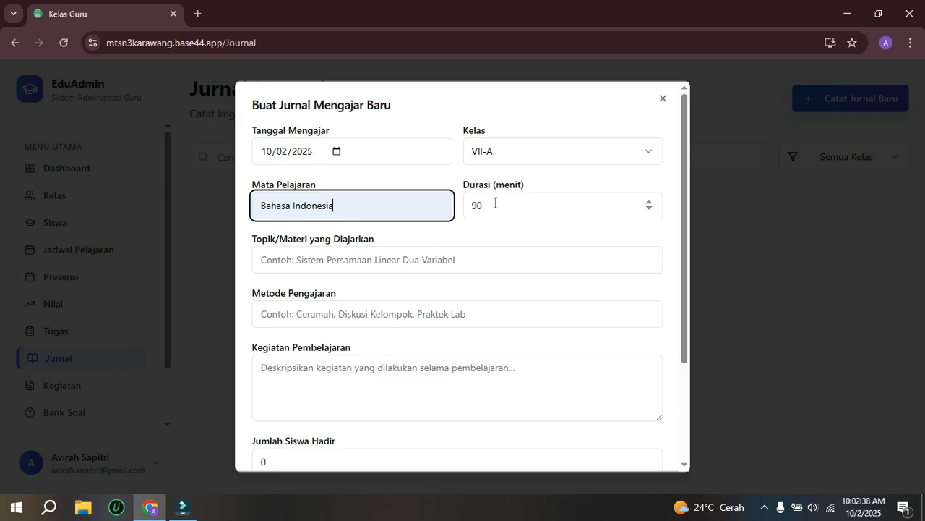
Step: Enter "Identifkasi Teks Laporan Hasil Obervasi" as the journal's taught topic
left_click(346, 266)
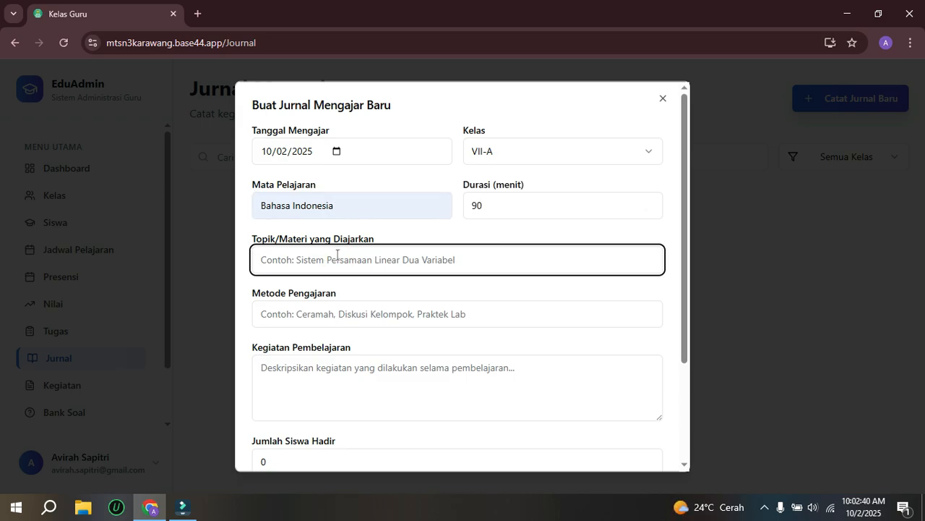
type("Identifkasi ")
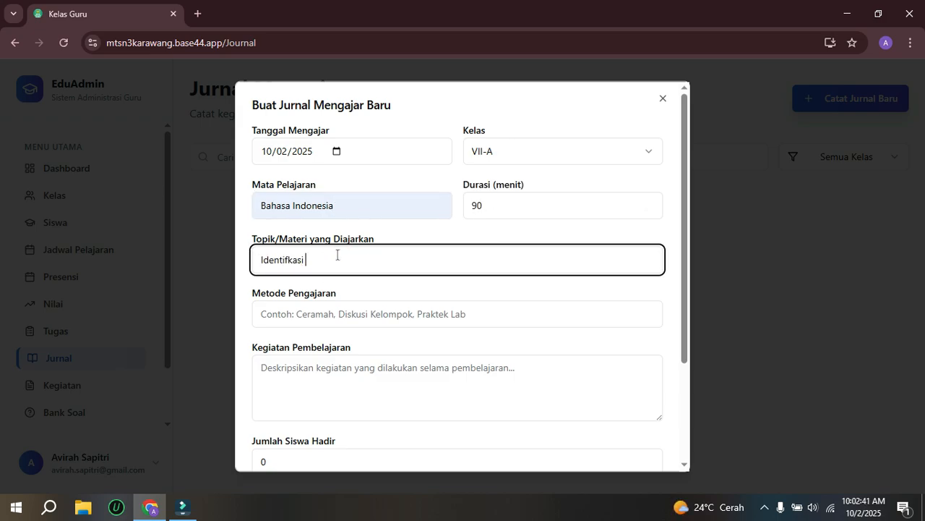
type("Teks Laporan has")
key("BackSpace")
key("BackSpace")
key("BackSpace")
key("BackSpace")
type("Hasil O")
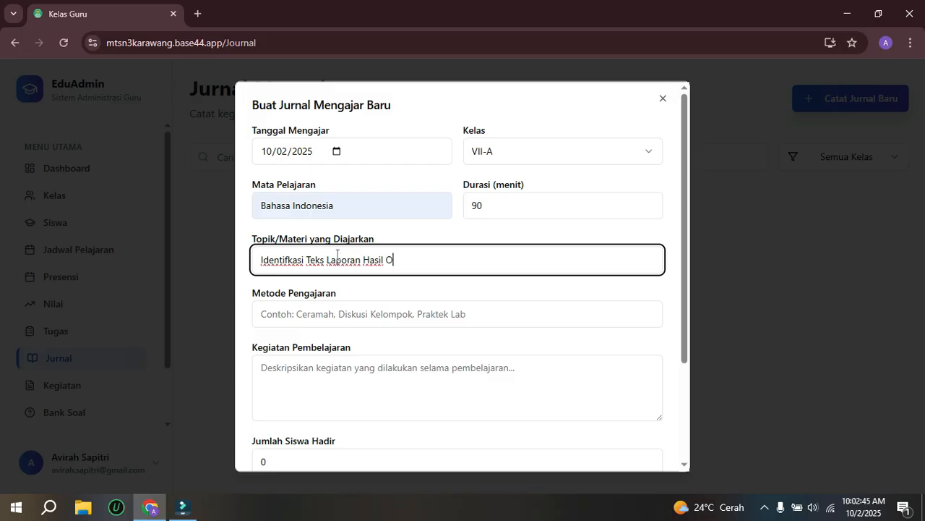
type("bse")
key("BackSpace")
key("BackSpace")
type("ervasi")
Step: Set the teaching method to Ceramah and list 1, 2 and 3 on separate lines as the learning activities
left_click(327, 318)
type("Ceramah")
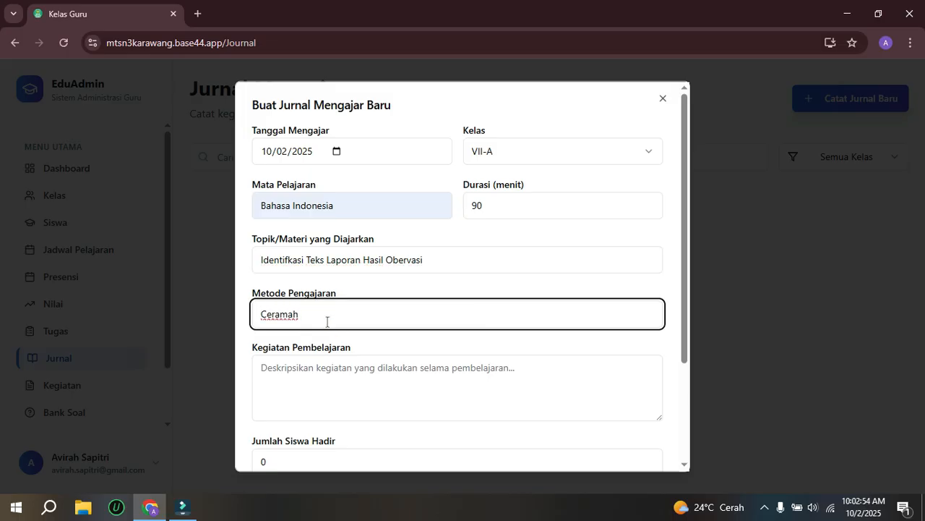
left_click(304, 383)
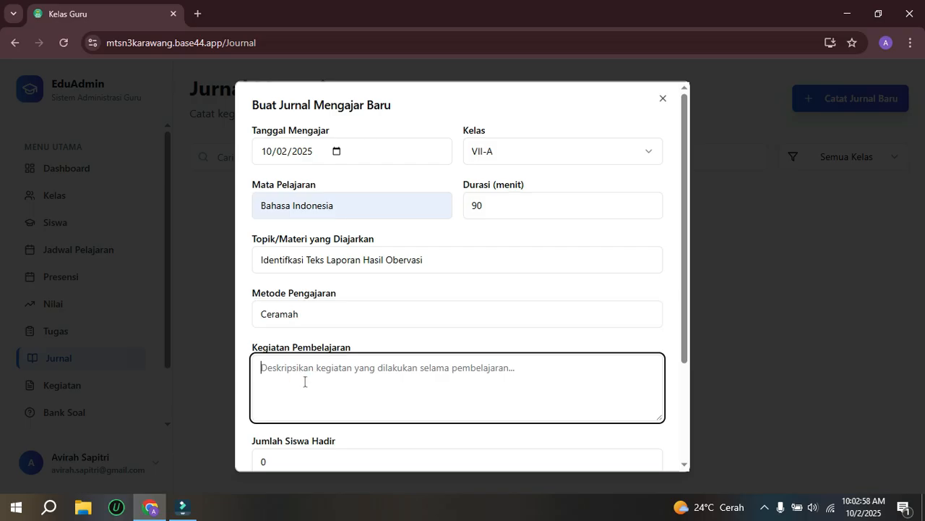
type("1")
key("Return")
type("2")
key("Return")
type("3")
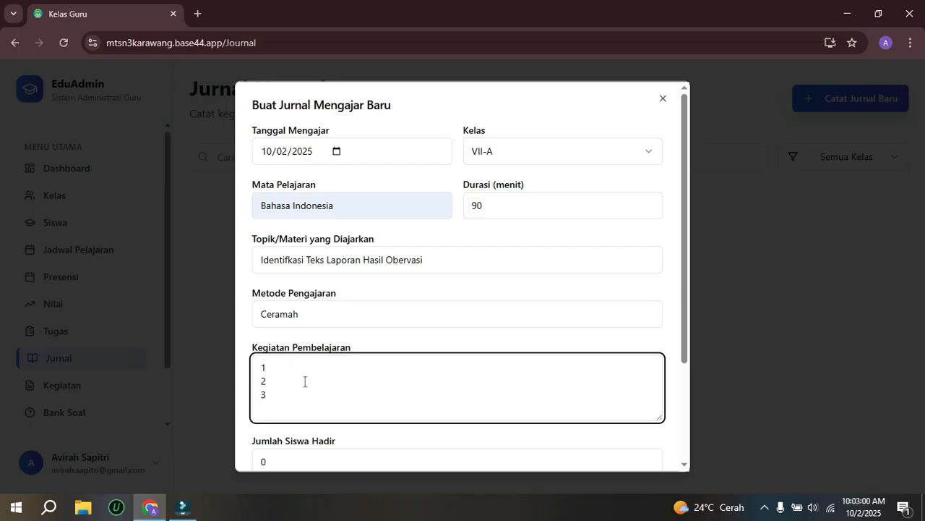
key("Return")
Step: Set the journal's number of students present (Jumlah Siswa Hadir) to 35
scroll(304, 381, "down", 3)
left_click(248, 322)
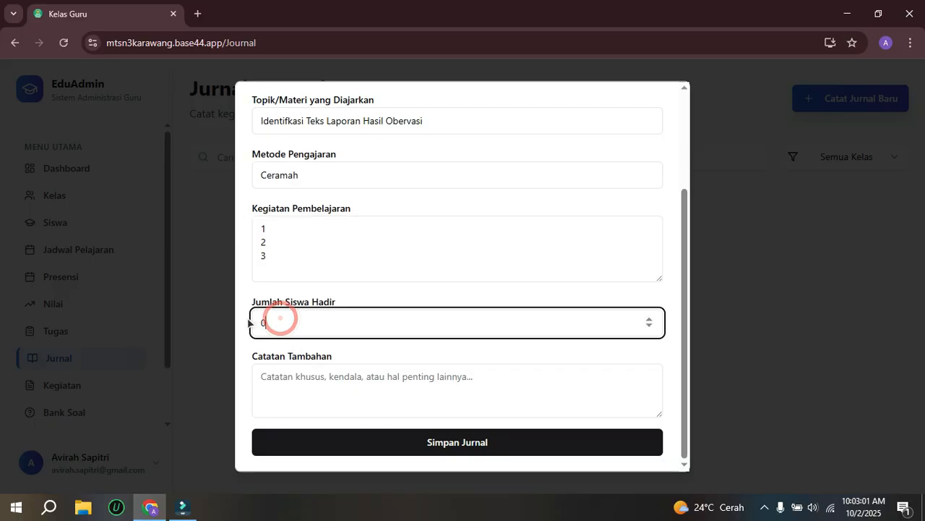
double_click(248, 323)
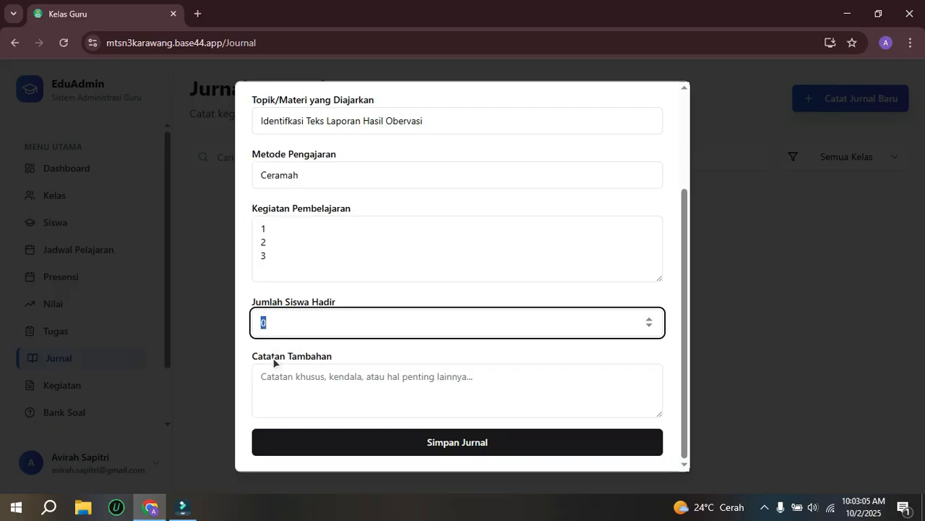
type("35")
left_click(295, 375)
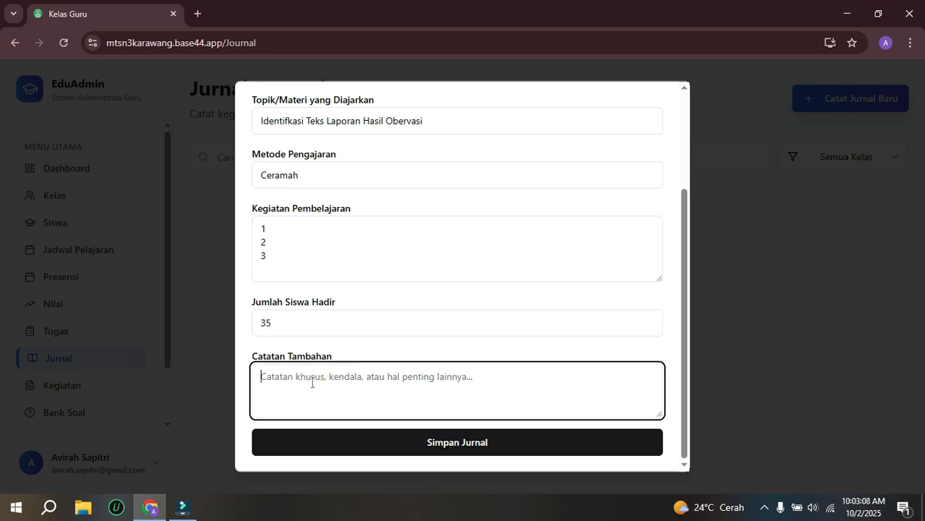
Step: Enter "-" as the journal's additional notes (Catatan Tambahan) and save the journal
type("-")
left_click(423, 444)
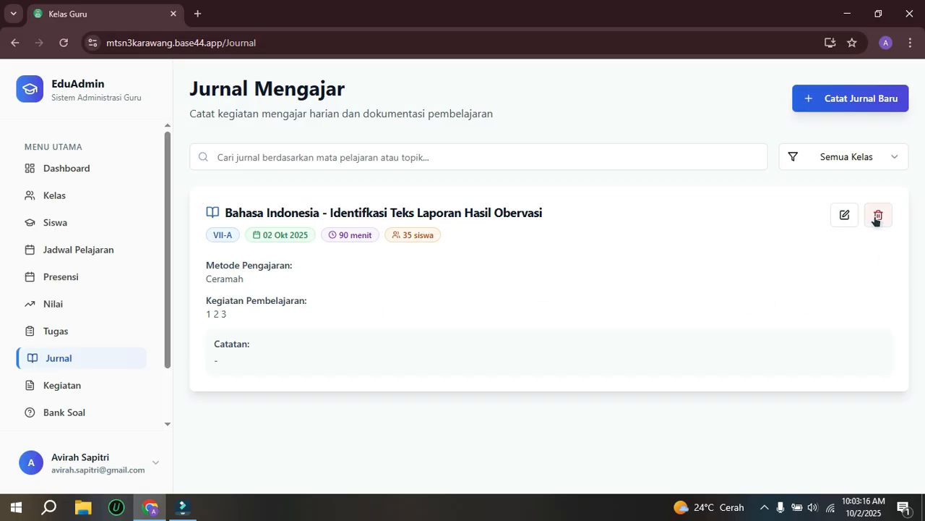
Step: Start adding a new school activity in Kegiatan
left_click_drag(165, 215, 145, 310)
left_click(53, 321)
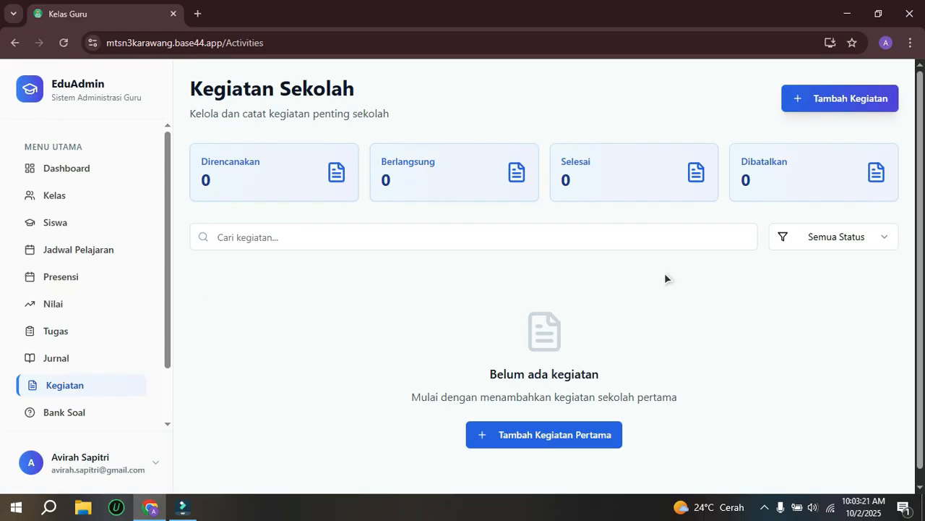
left_click(802, 101)
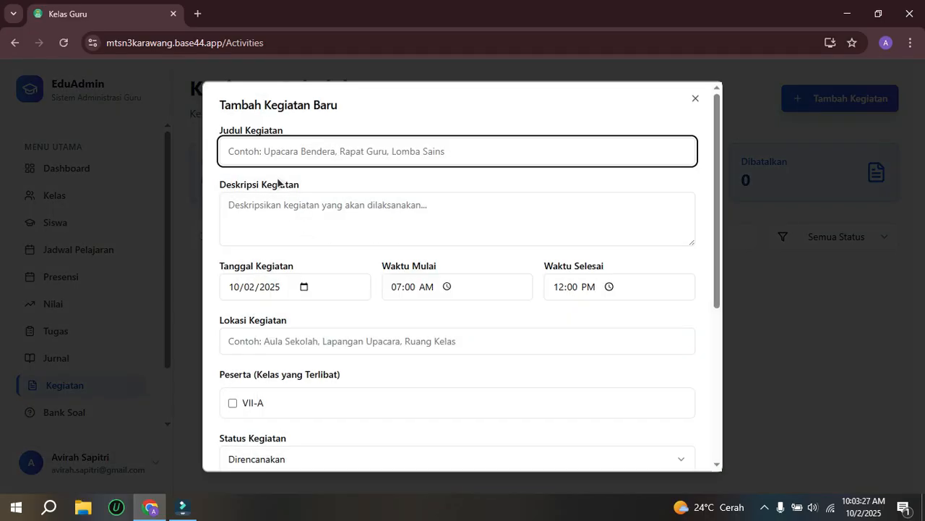
Step: Enter "Upacara Bendera" as the activity title (Judul Kegiatan)
type("U")
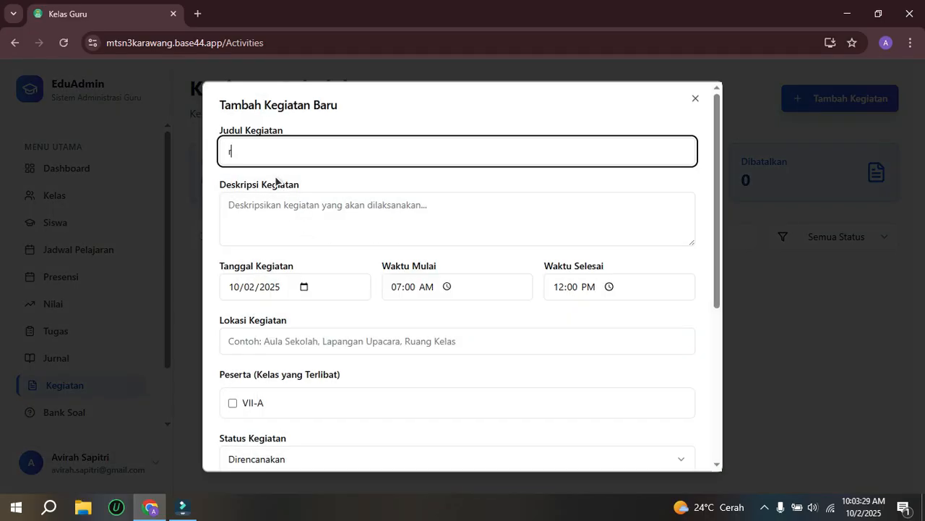
type("Upacara Bendera")
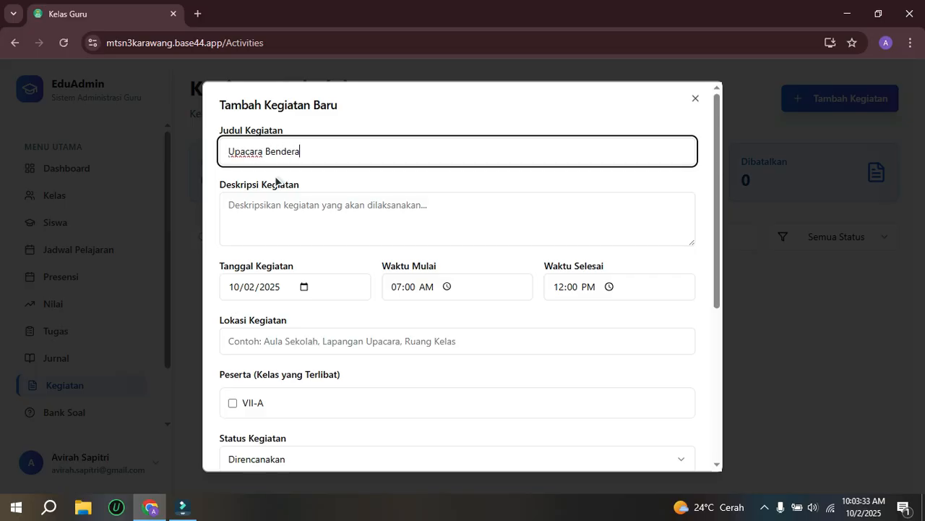
Step: List 1 and 2 on separate lines as the activity description and set its date to 10/02/2025
left_click(276, 206)
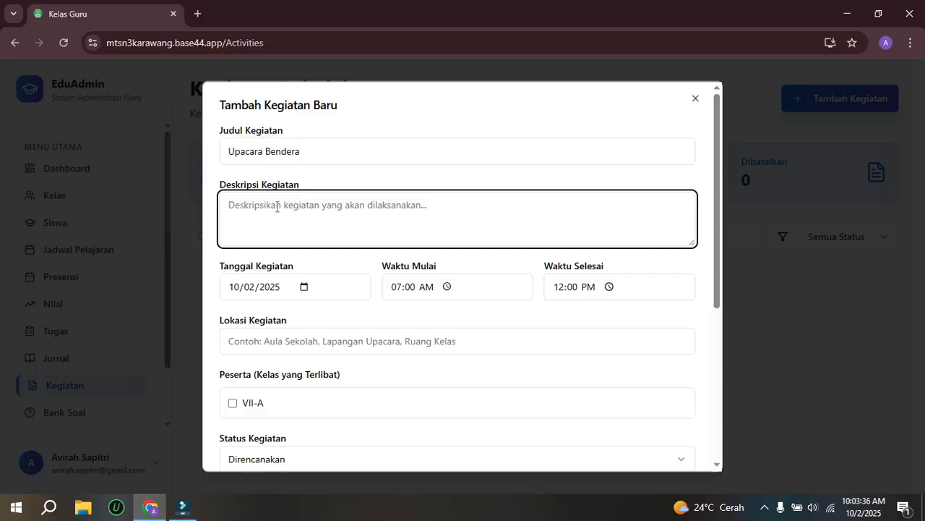
type("1")
key("Return")
type("2")
key("Return")
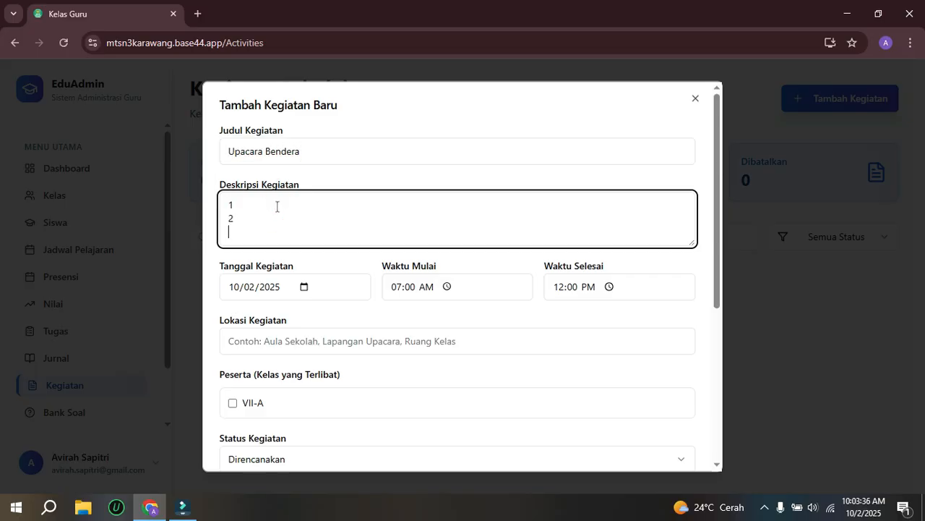
left_click(303, 288)
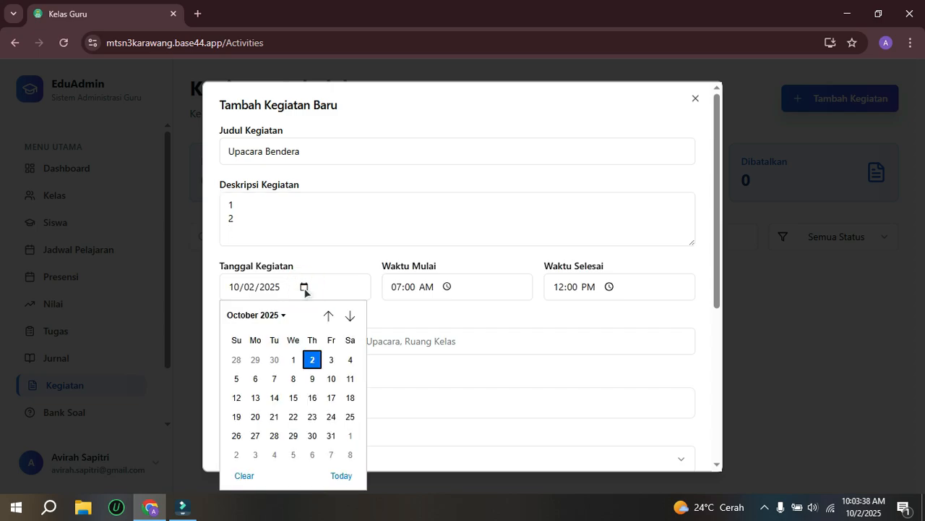
left_click(312, 357)
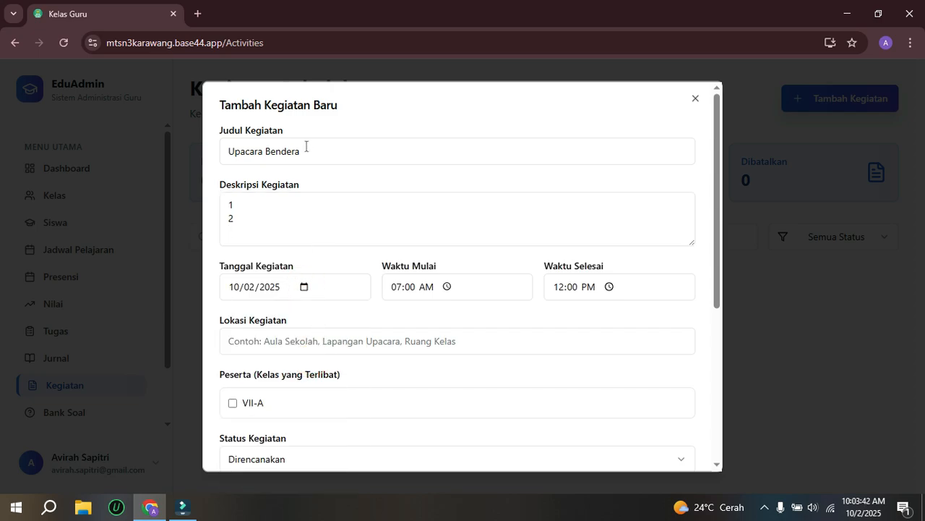
Step: Replace the activity title with "Peringatan Hari Batik Nasional"
left_click_drag(304, 150, 201, 152)
type("Per")
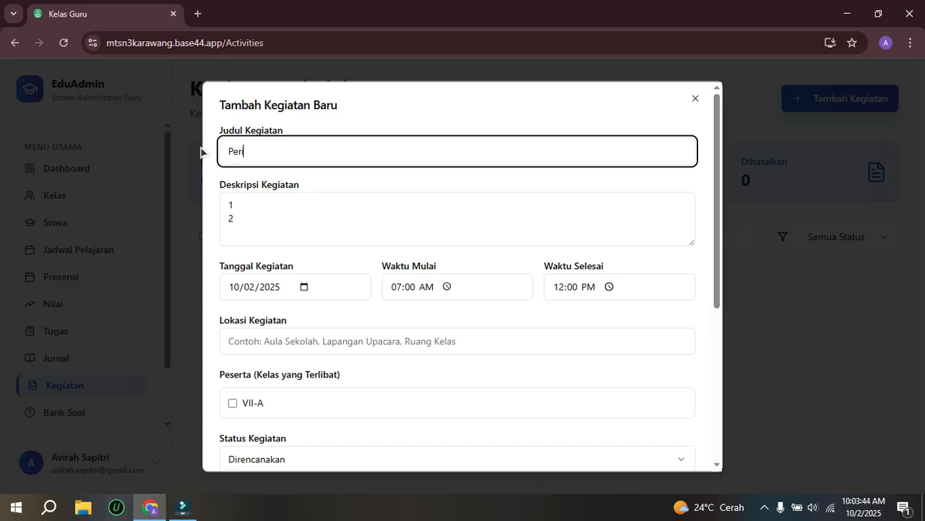
type("ingatan Hari Batik Nasional")
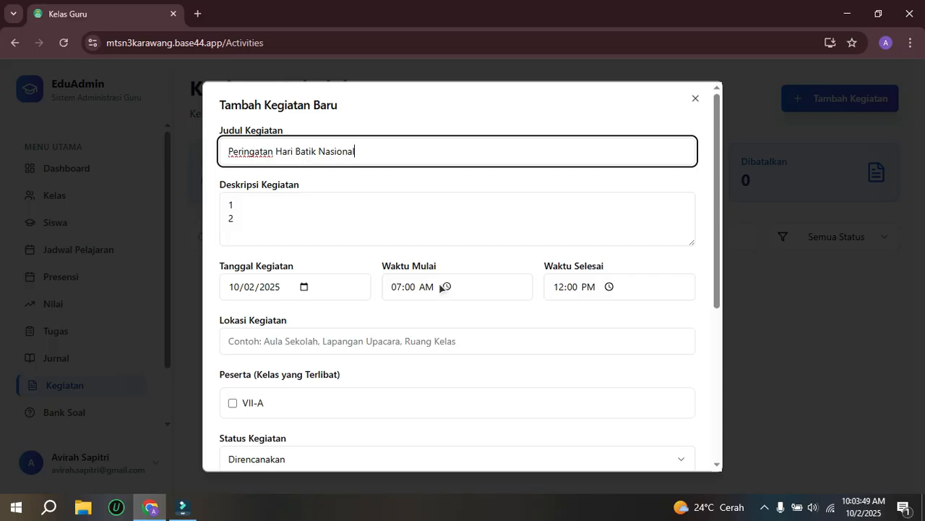
Step: Enter "Lapangan Upacara" as the activity location (Lokasi Kegiatan)
left_click(295, 341)
type("La")
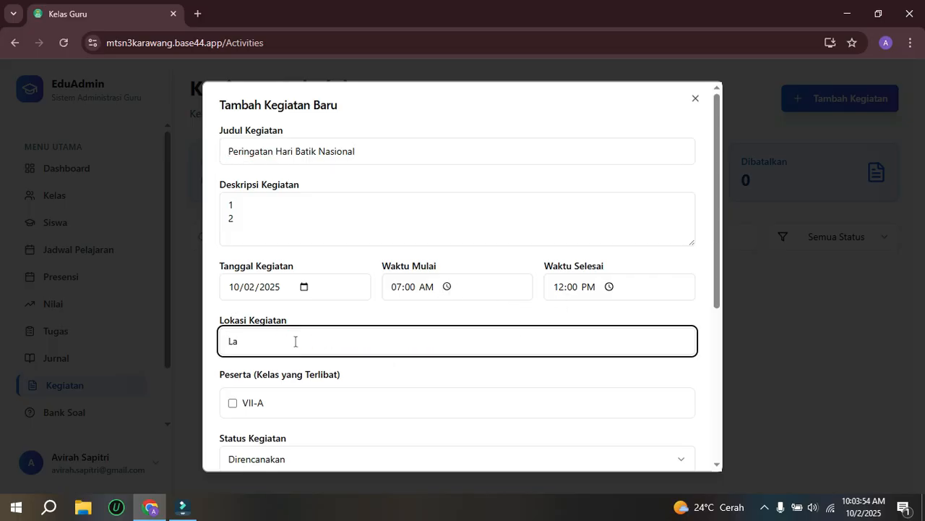
type("pangan Upacara")
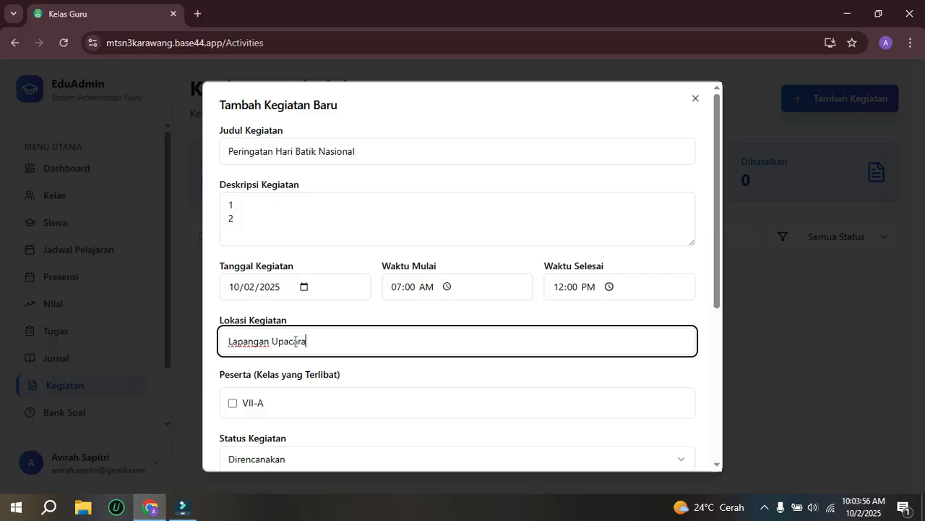
Step: Include class VII-A as a participant and set the activity status to Sedang Berlangsung
scroll(296, 379, "down", 2)
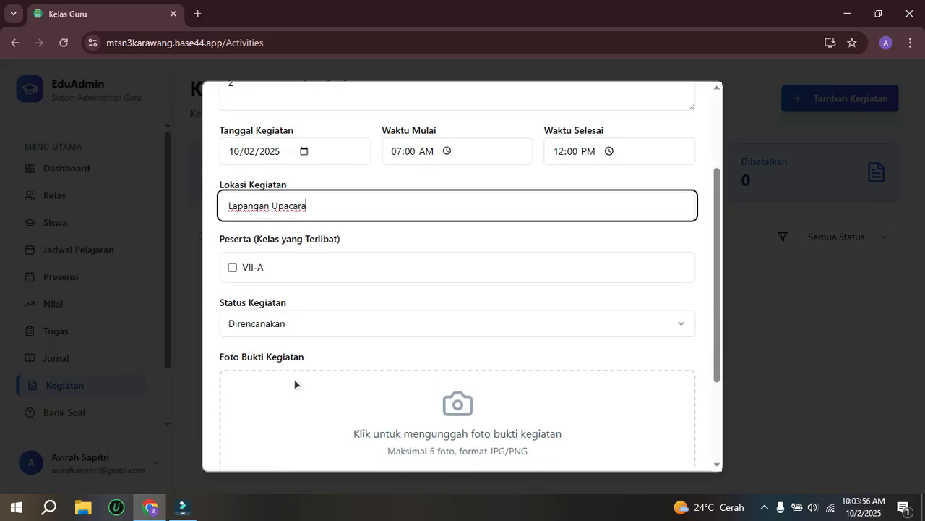
left_click(233, 269)
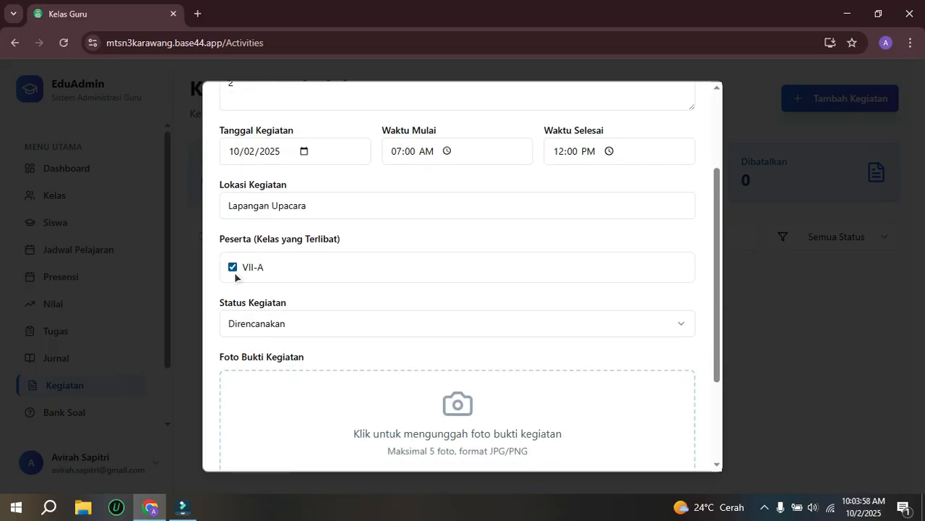
left_click(268, 323)
left_click(268, 375)
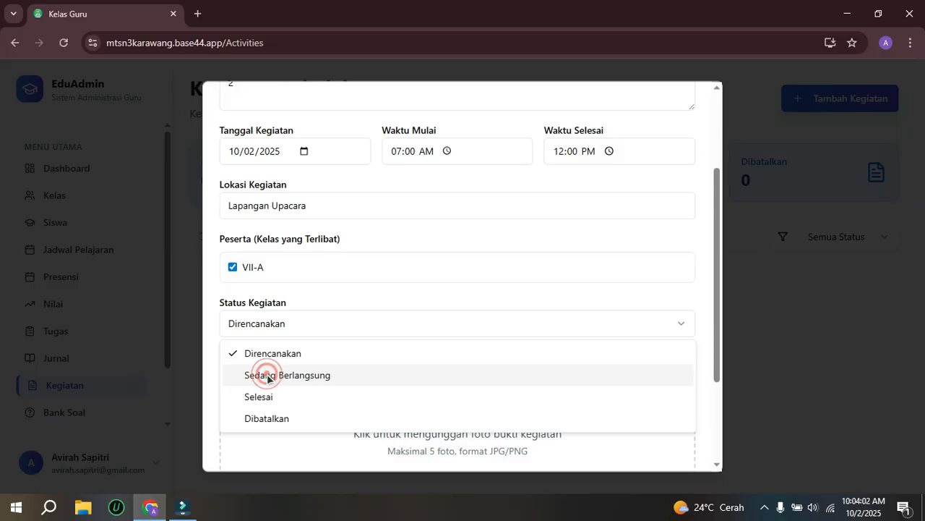
Step: Upload Screenshot_27.png from Pictures as the activity's evidence photo (Foto Bukti Kegiatan)
scroll(365, 356, "down", 2)
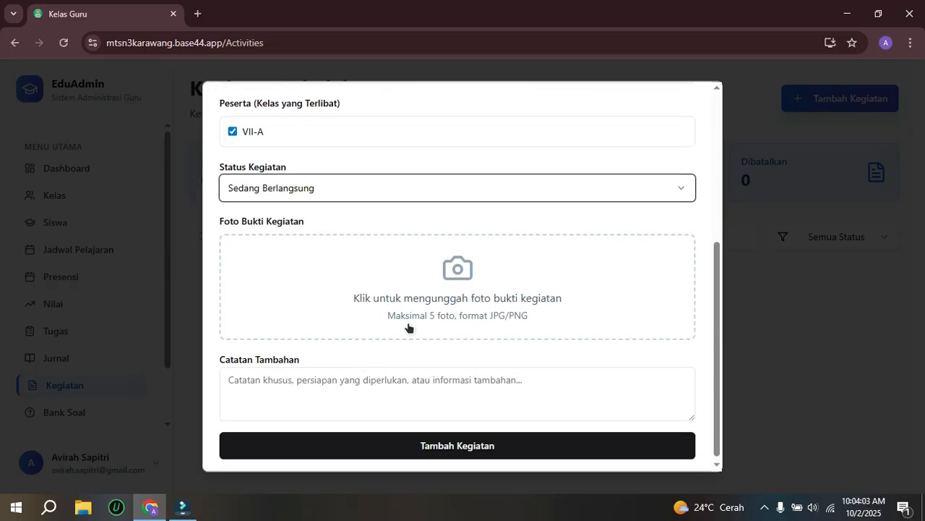
left_click(456, 273)
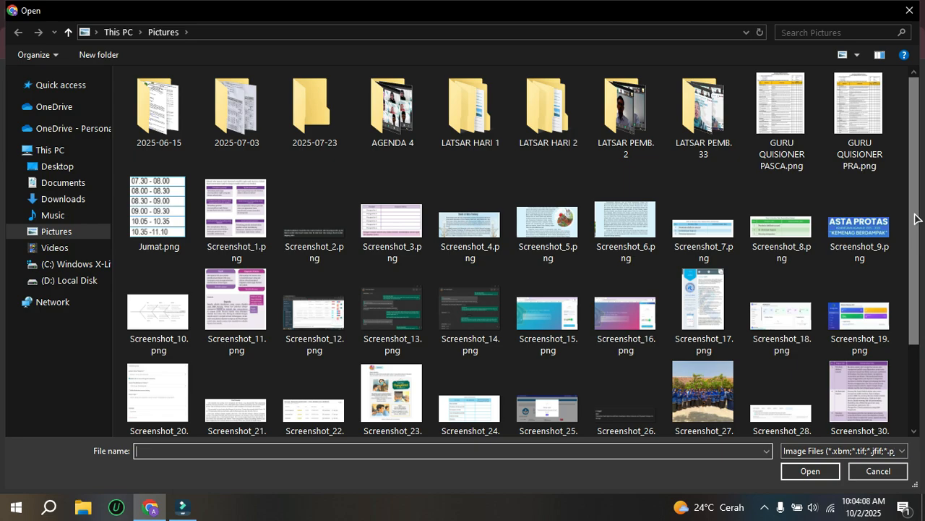
left_click_drag(914, 214, 912, 292)
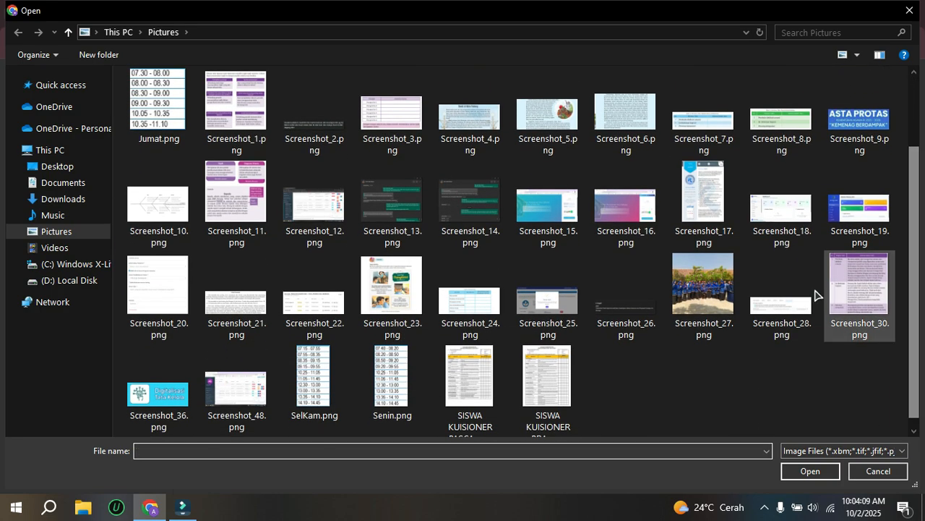
double_click(721, 293)
Step: Enter "-" as the activity's additional notes, save the activity and review its entry in the list
scroll(470, 322, "down", 1)
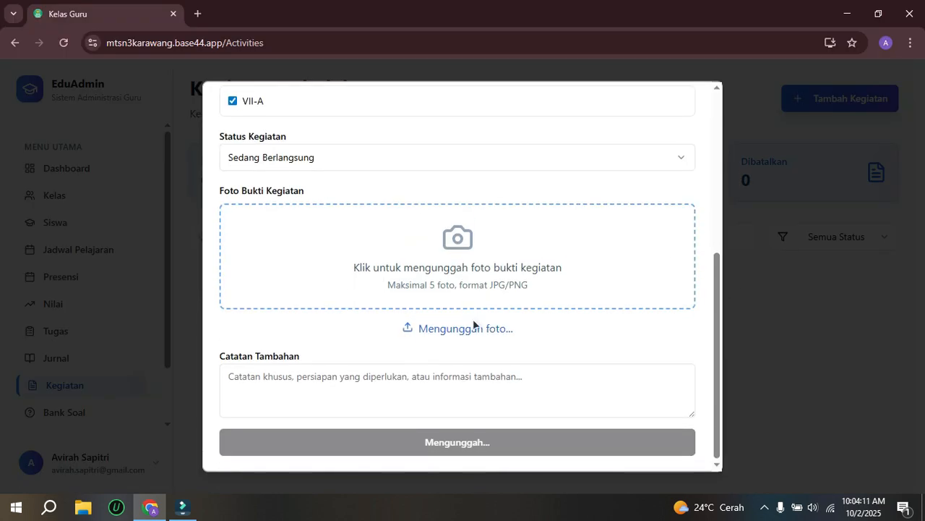
left_click(344, 392)
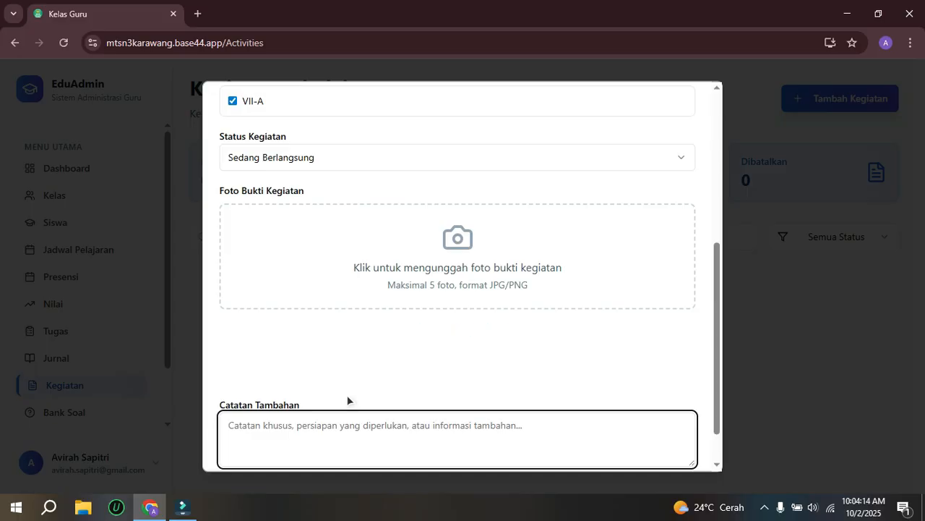
type("-")
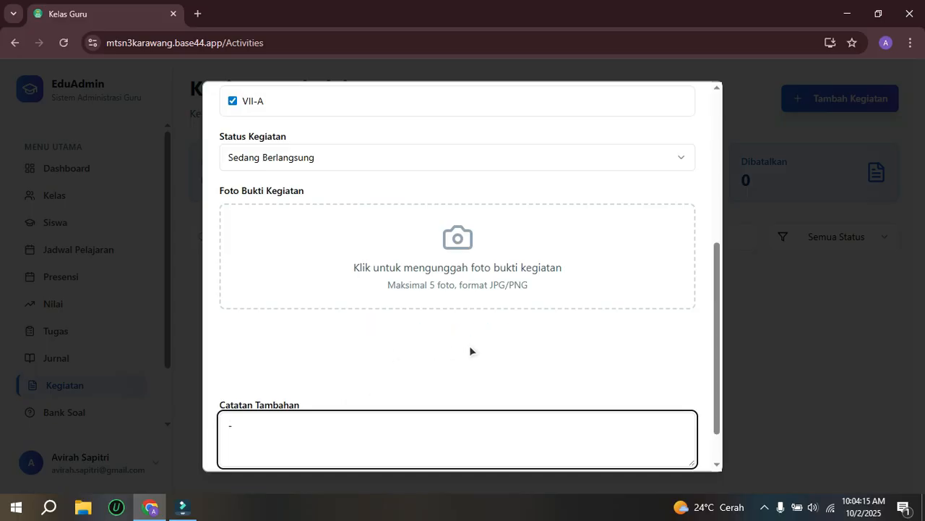
scroll(611, 363, "down", 1)
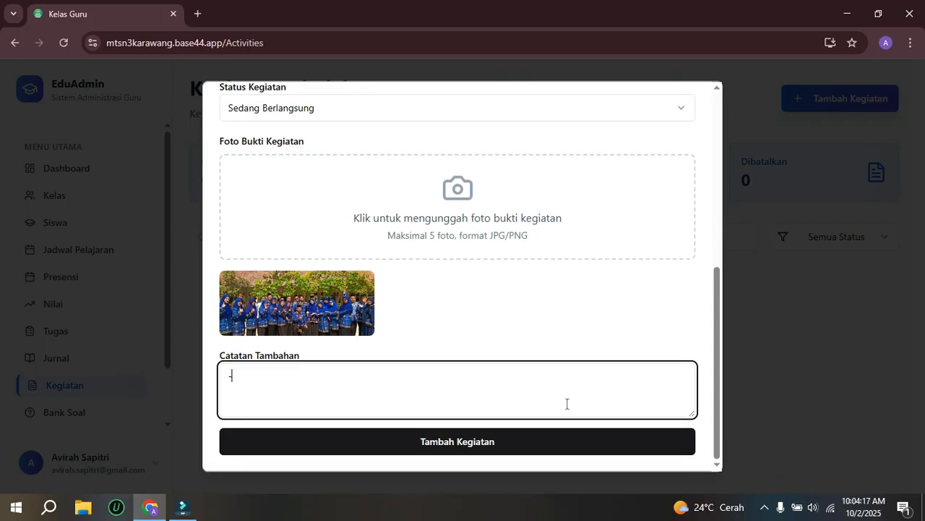
left_click(529, 452)
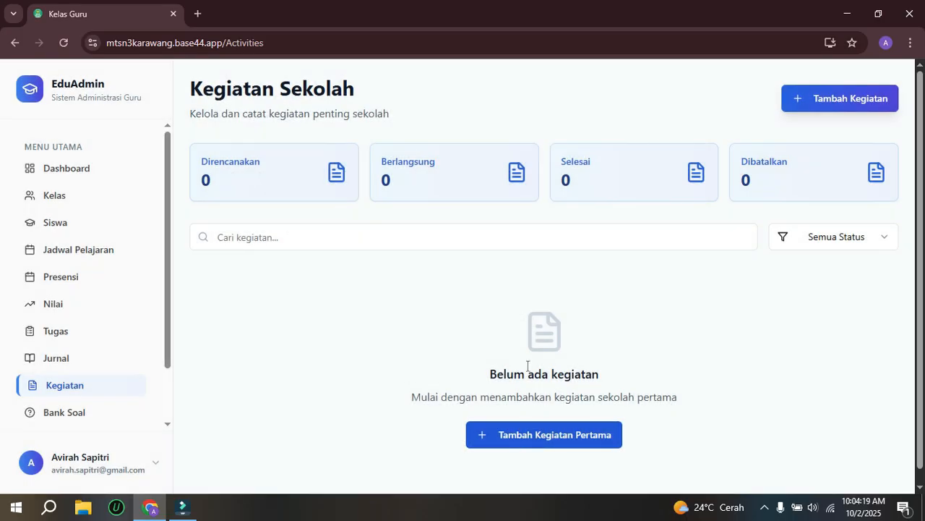
scroll(635, 281, "down", 1)
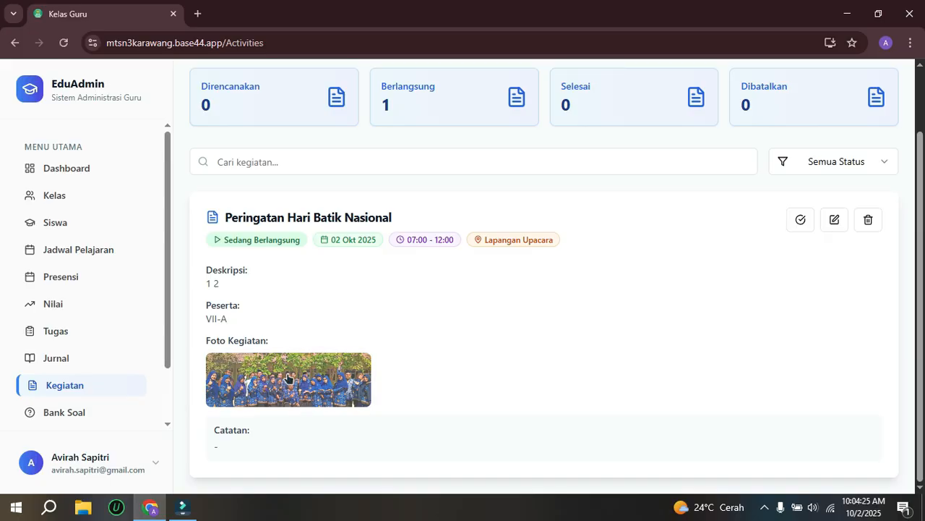
Step: Start a new question in Bank Soal with the subject Bahasa Indonesia and the class level Kelas 7
left_click_drag(168, 235, 157, 347)
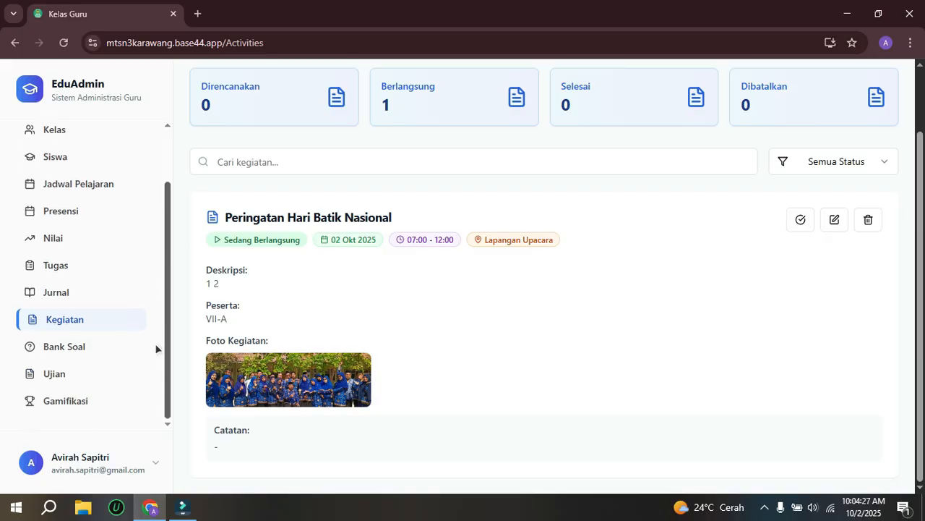
left_click(70, 346)
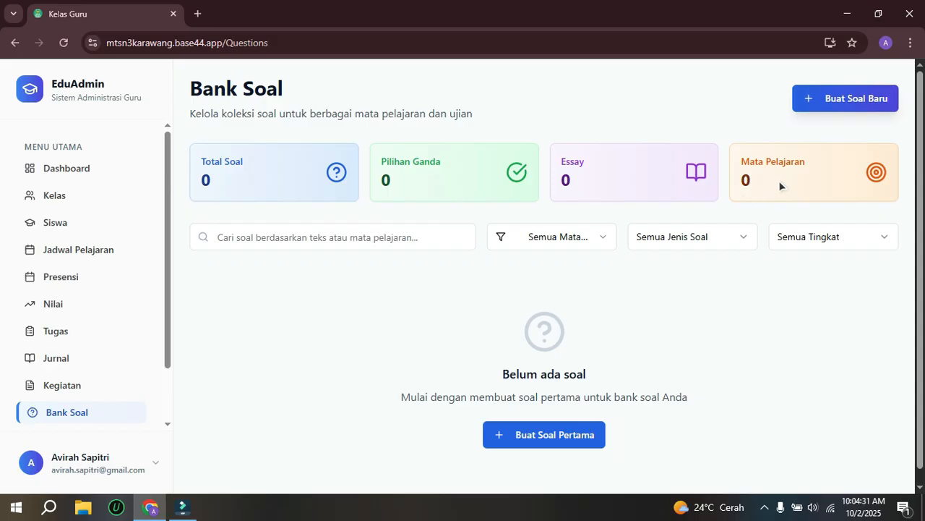
left_click(826, 98)
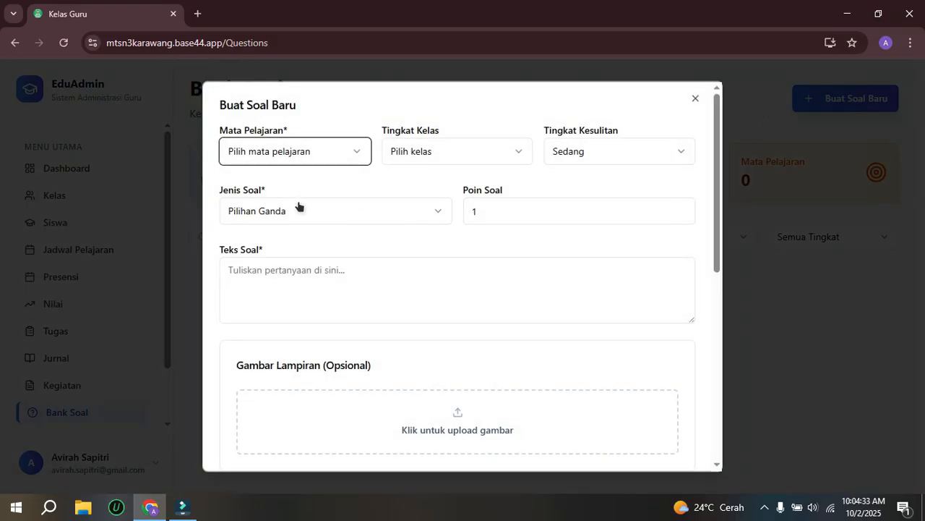
left_click(305, 158)
left_click(282, 222)
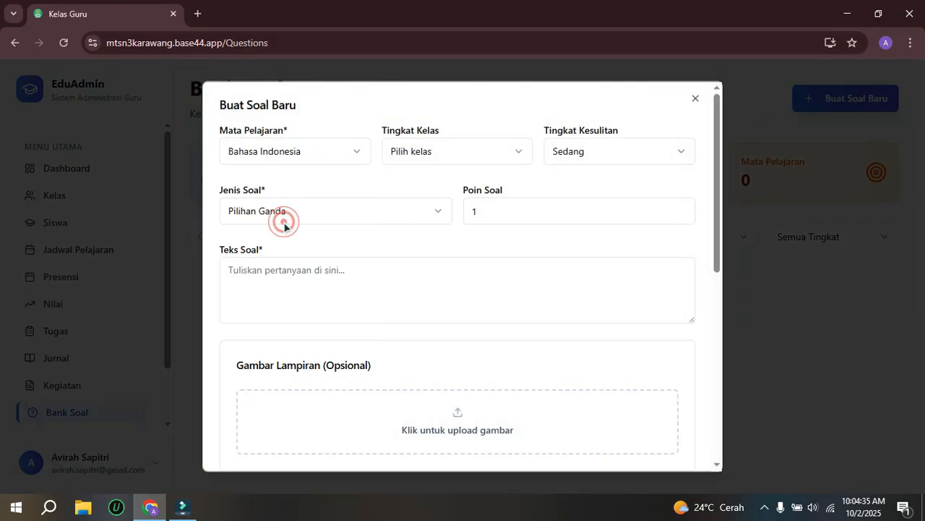
left_click(441, 148)
left_click(428, 311)
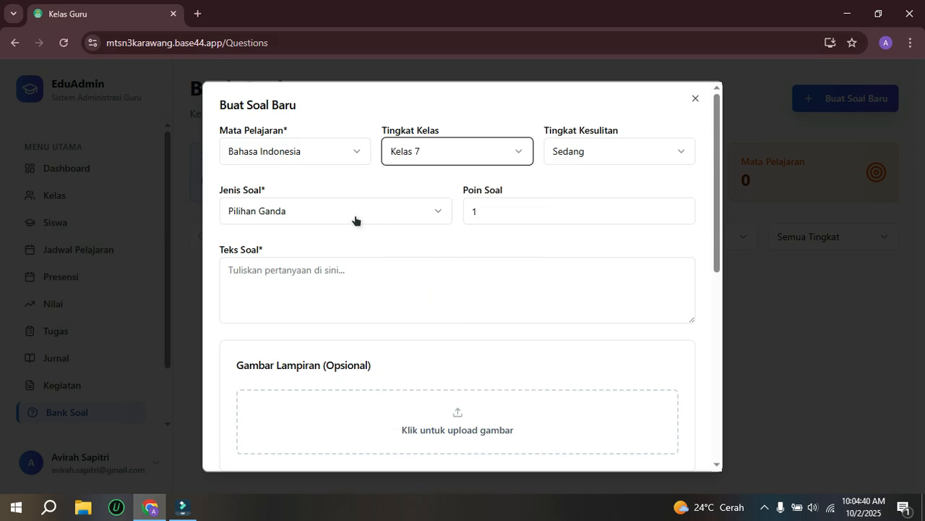
Step: Set the question's points (Poin Soal) to 10
left_click_drag(484, 210, 461, 214)
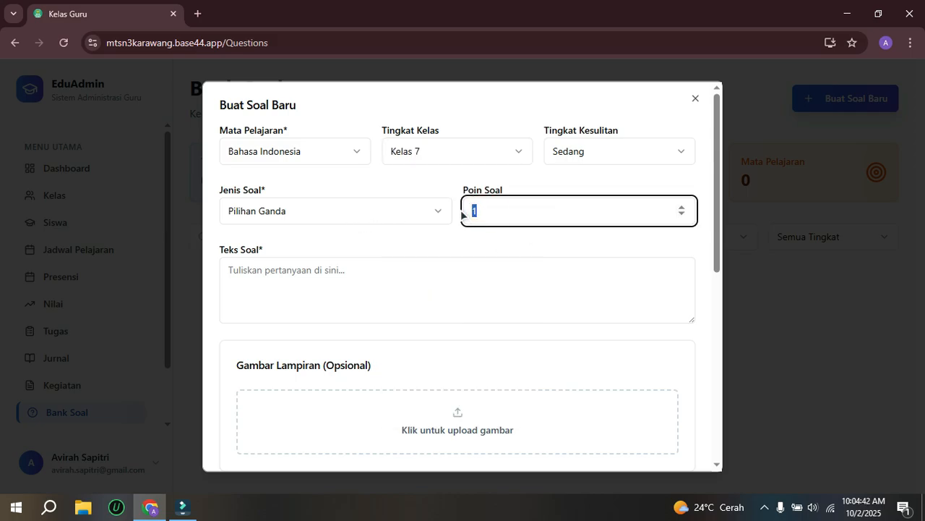
type("10")
Step: Enter "Apa yang dimaksud dengan teks Laporan Hasil Observasi ..." as the question text (Teks Soal)
left_click(291, 282)
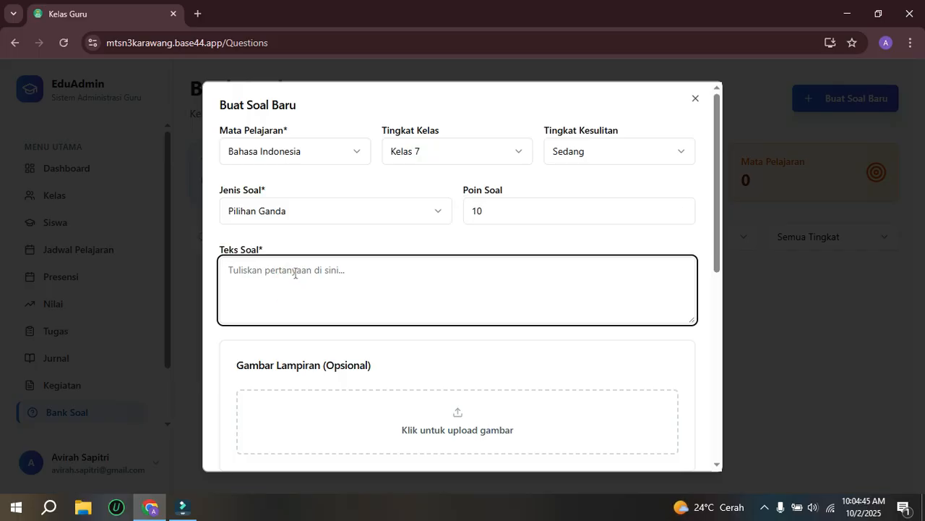
type("Apa yang dimak")
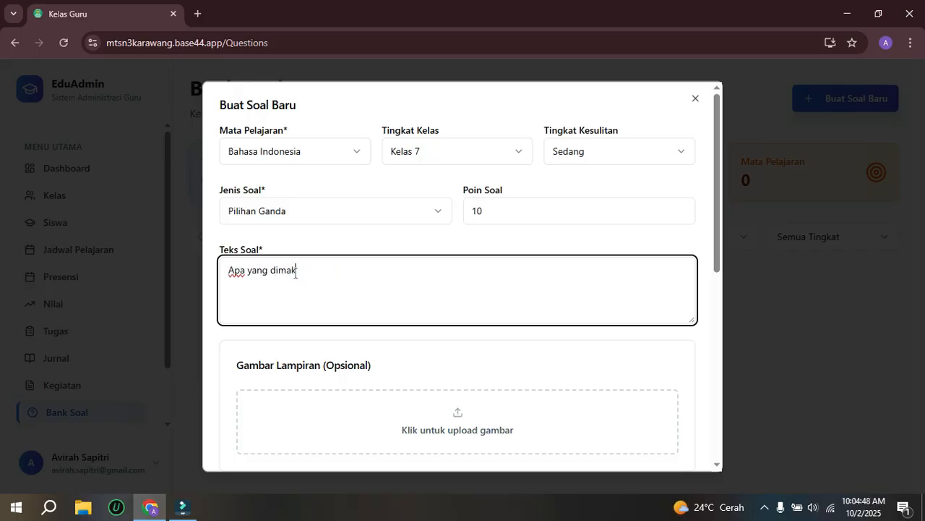
type("sud dengan tek")
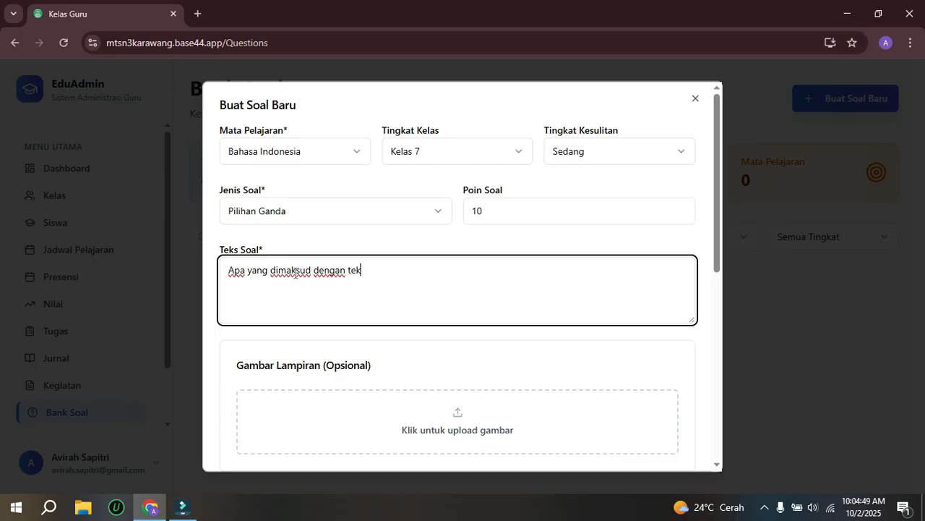
type("s laporan Hasil Ob")
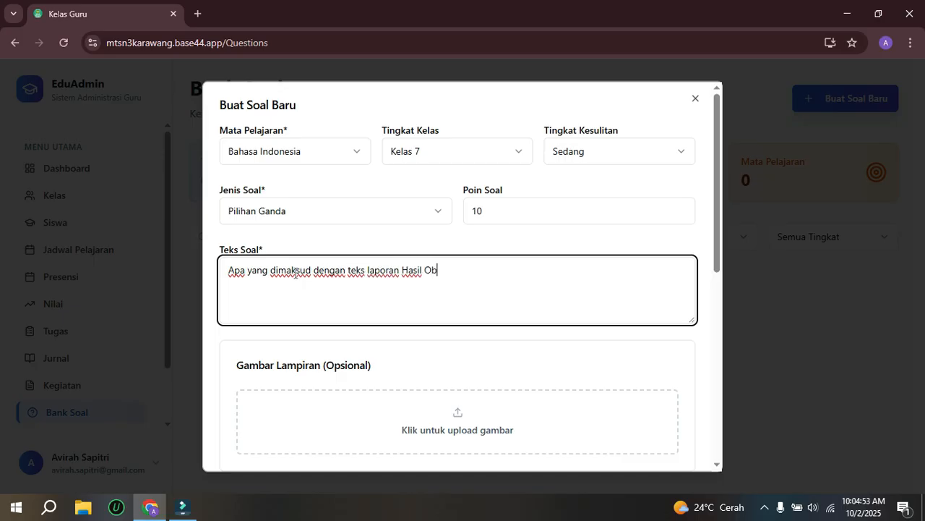
type("servasi")
key("BackSpace")
type("L")
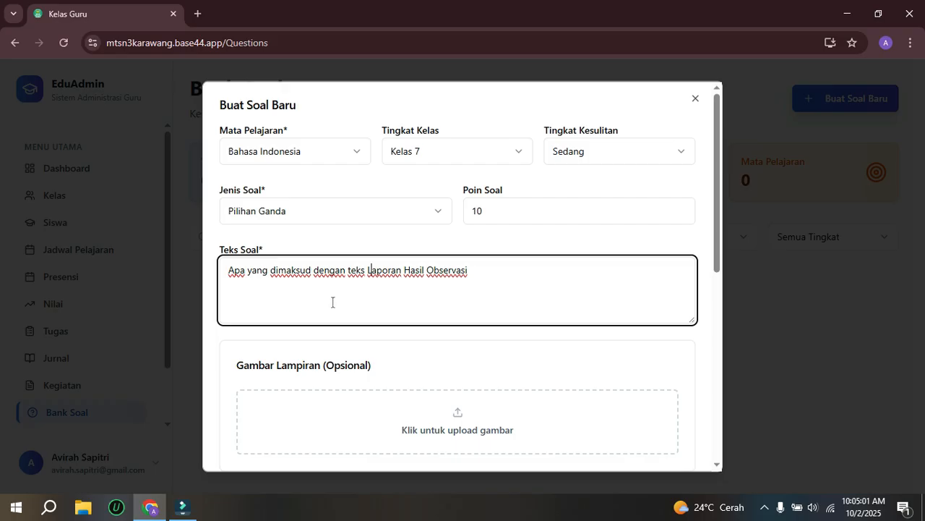
scroll(420, 284, "down", 4)
scroll(421, 287, "up", 2)
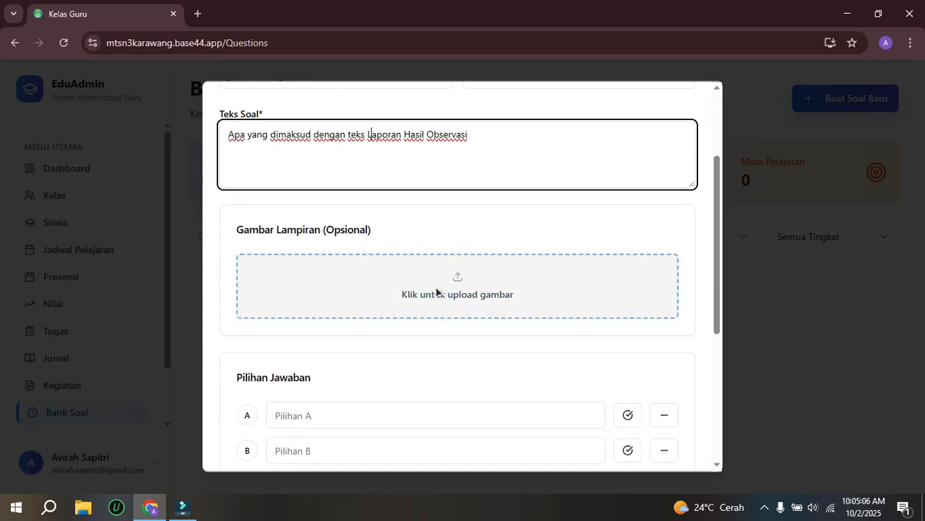
left_click(488, 140)
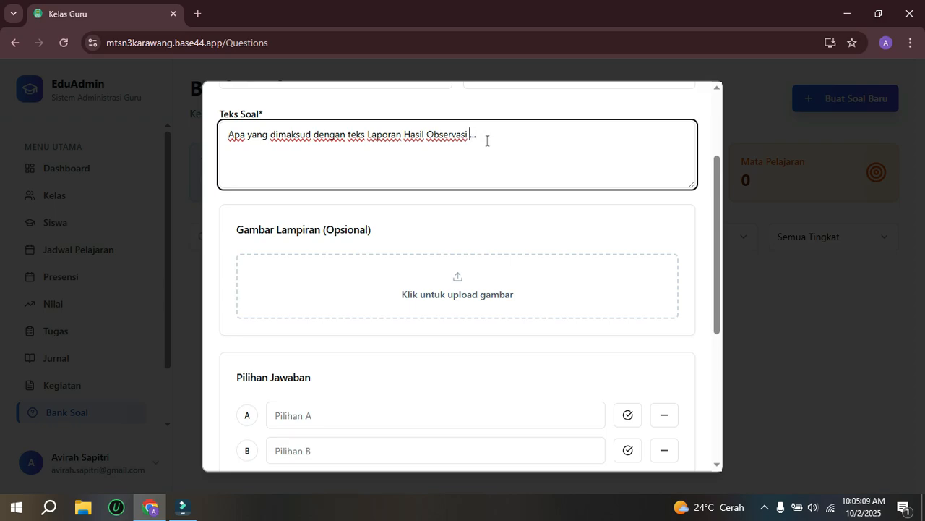
Step: Fill answer options A to D with a, b, c and d, and mark option A as the correct answer
scroll(473, 295, "down", 2)
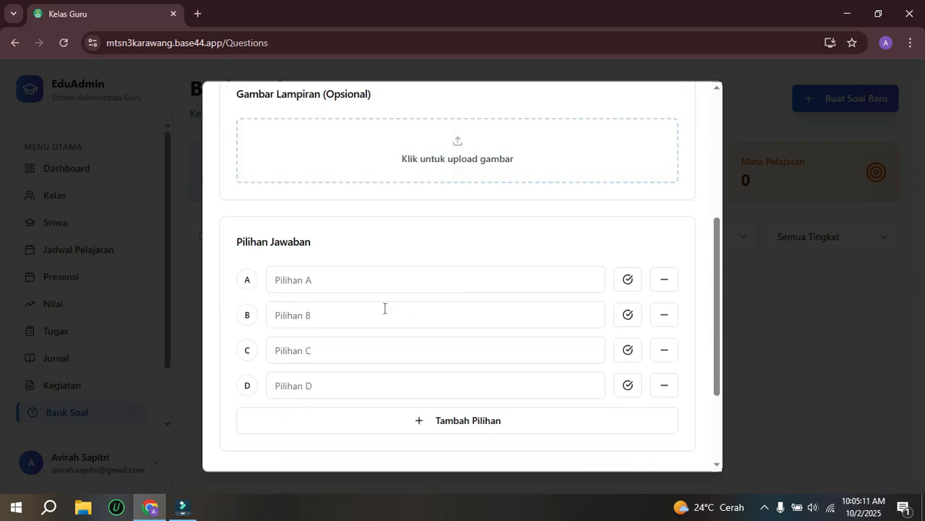
left_click(302, 273)
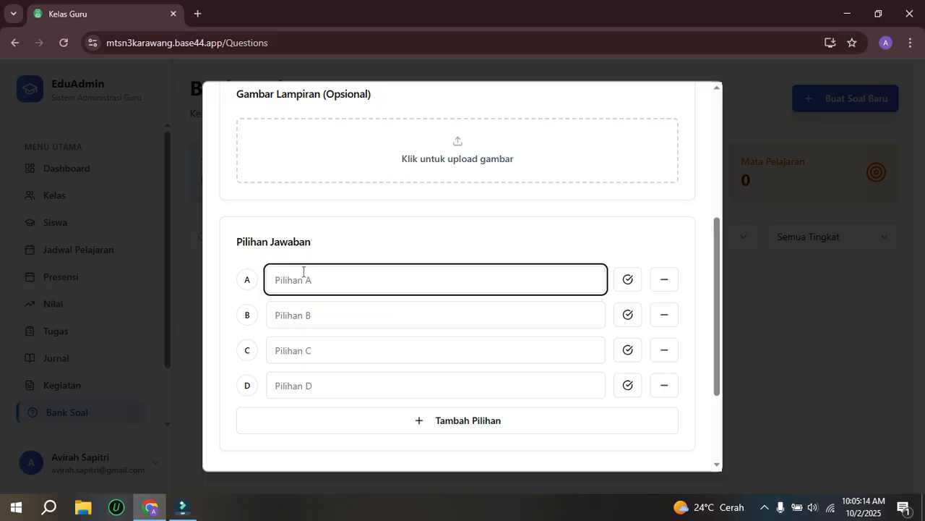
type("a")
key("Tab")
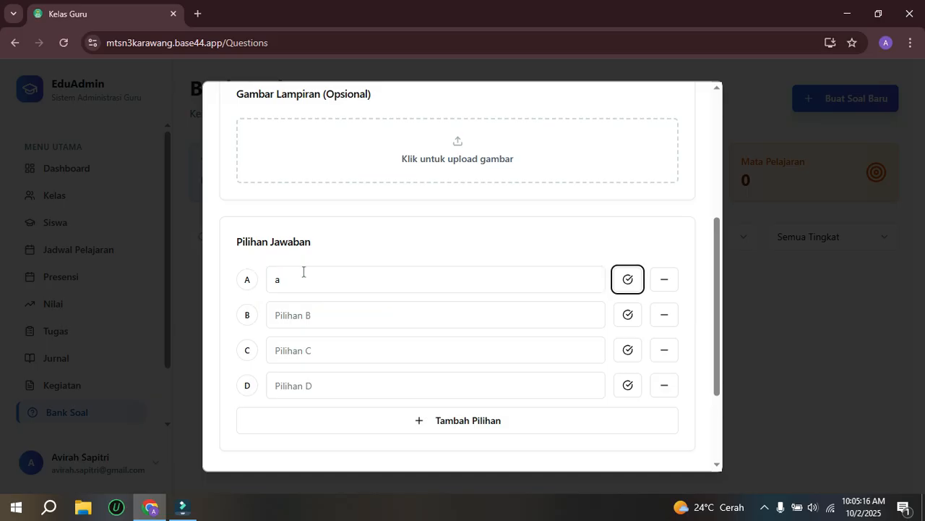
left_click(298, 315)
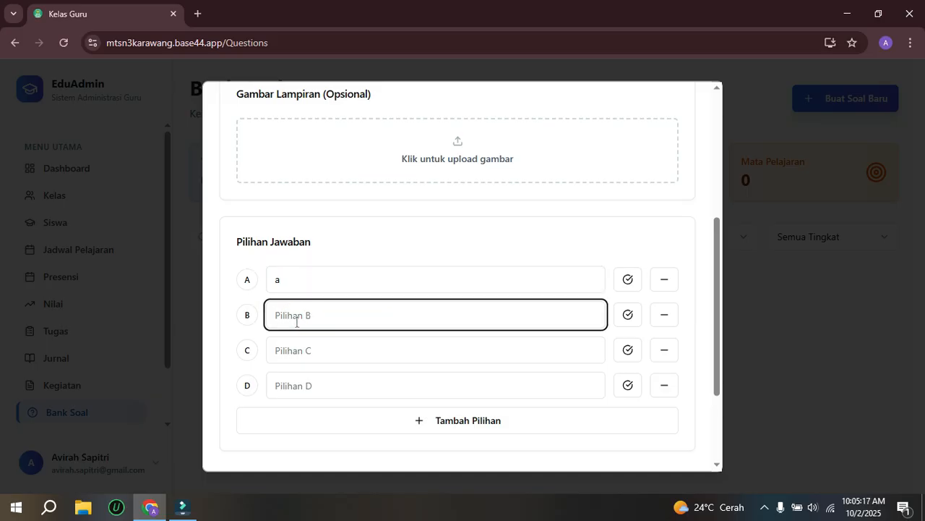
type("b")
left_click(302, 351)
type("c")
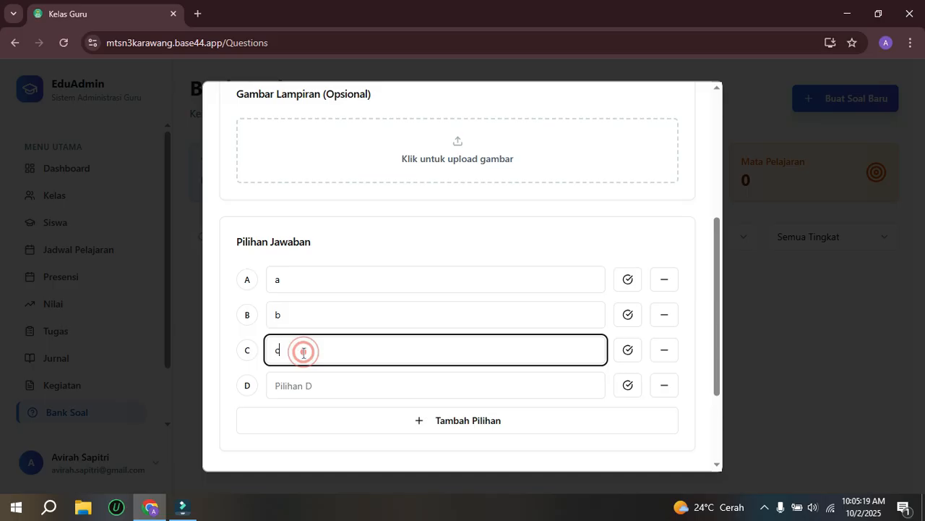
left_click(289, 385)
type("d")
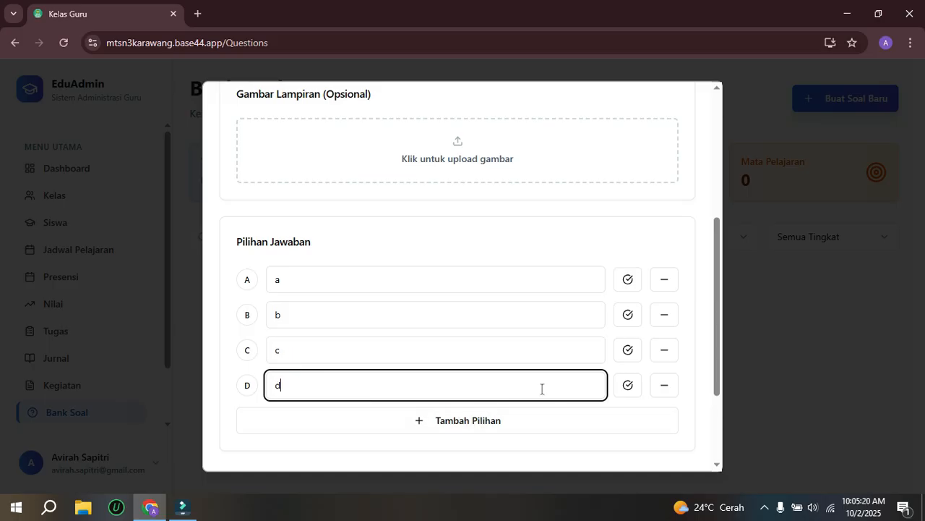
left_click(627, 279)
Step: Enter "-" as the question's explanation (Penjelasan/Pembahasan) and save the question
scroll(531, 349, "down", 2)
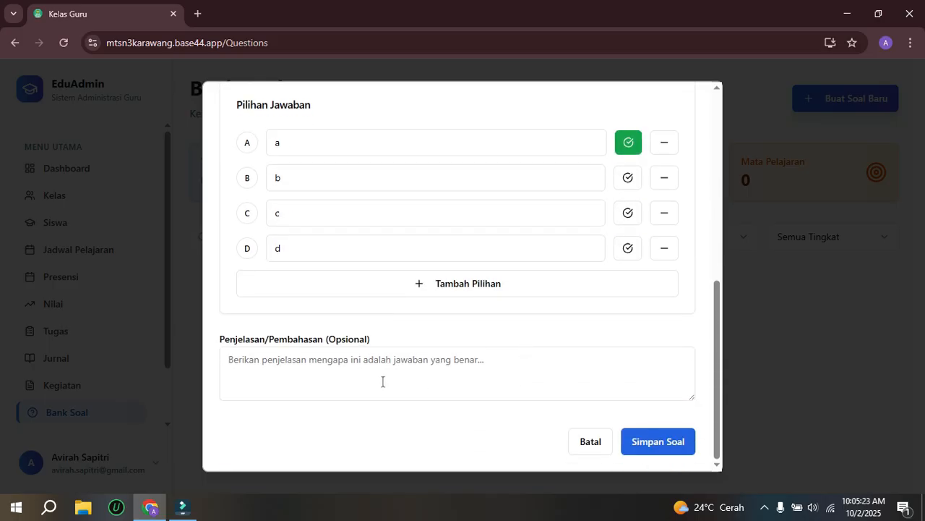
left_click(332, 364)
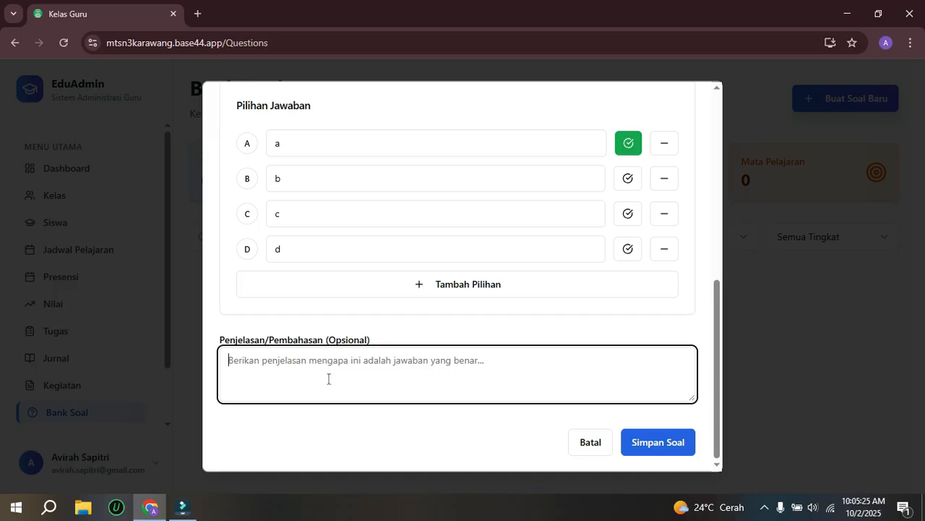
type("-")
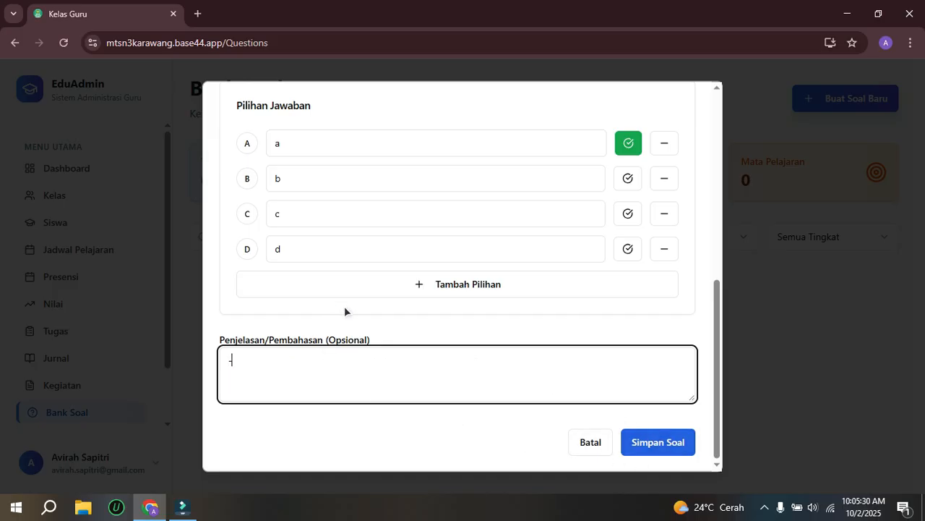
left_click(653, 443)
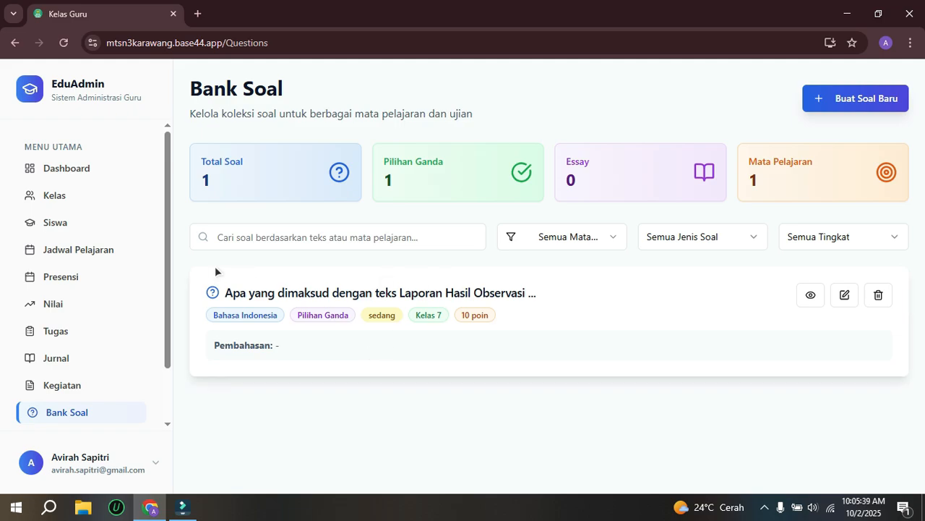
Step: Go to the exam management page (Manajemen Ujian) and start a new exam configuration
left_click_drag(168, 225, 155, 301)
left_click(47, 378)
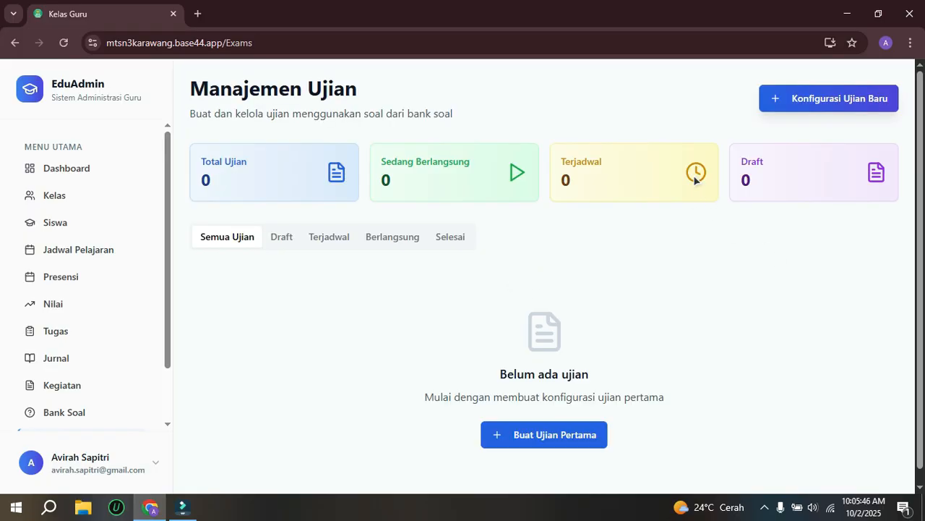
left_click(787, 99)
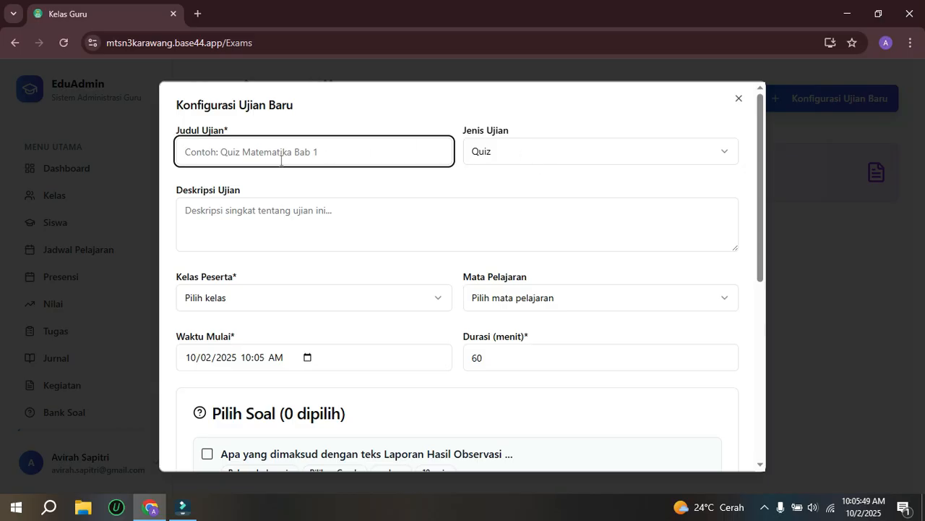
Step: Title the exam "Penilaian Harian BAB 1 - Teks Laporan Hasil Observasi"
type("Pen")
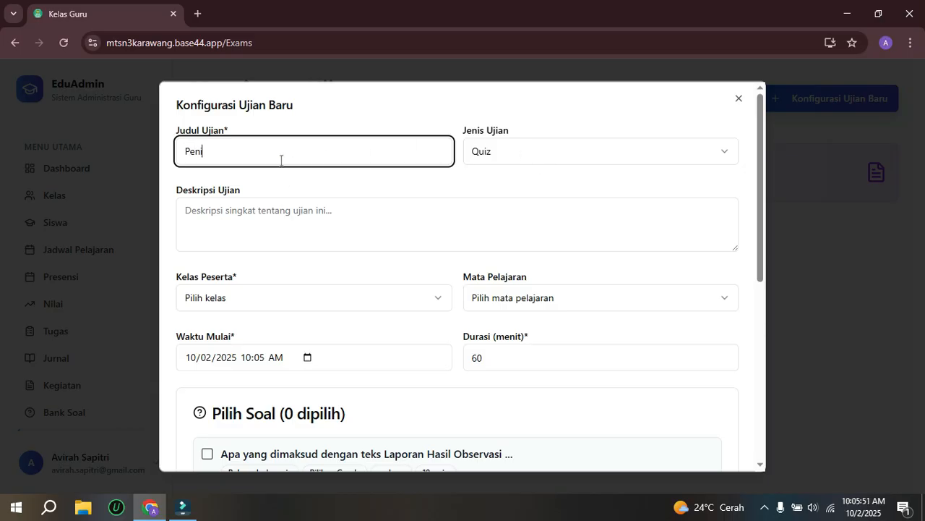
type("ilaian ha")
type("Harian BAB 1")
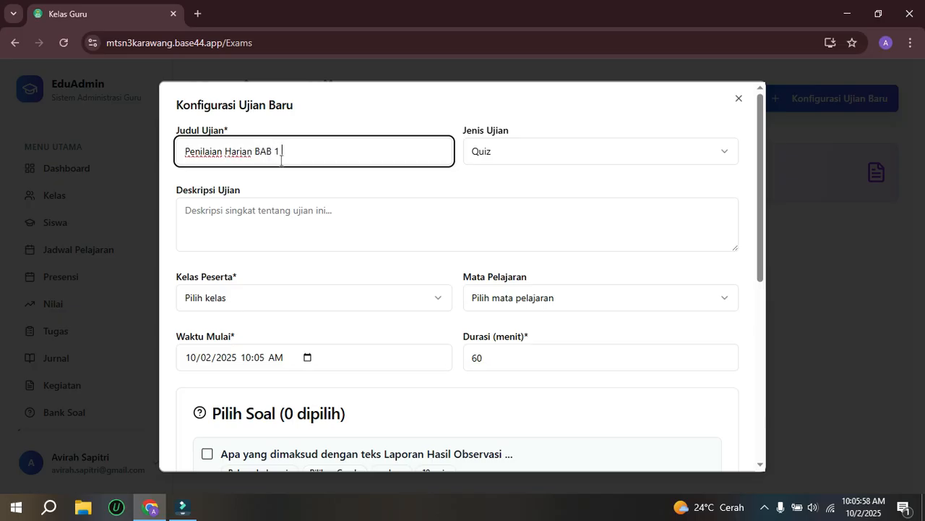
type(" - Teks la")
type(" lapor")
type("poran Hasil O")
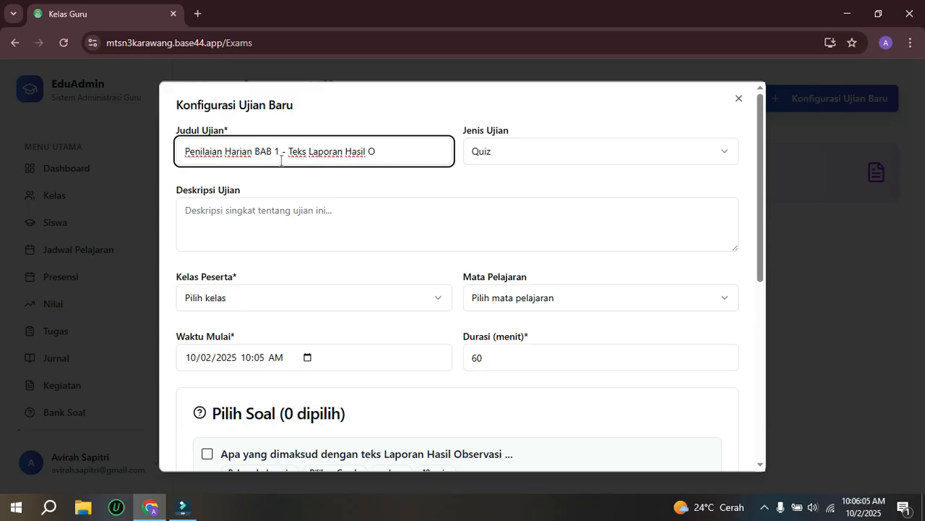
type("Bbservasi")
Step: Enter "1" and "2" on separate lines as the exam description (Deskripsi Ujian)
left_click(246, 220)
type("1")
key("Return")
type("2")
key("Return")
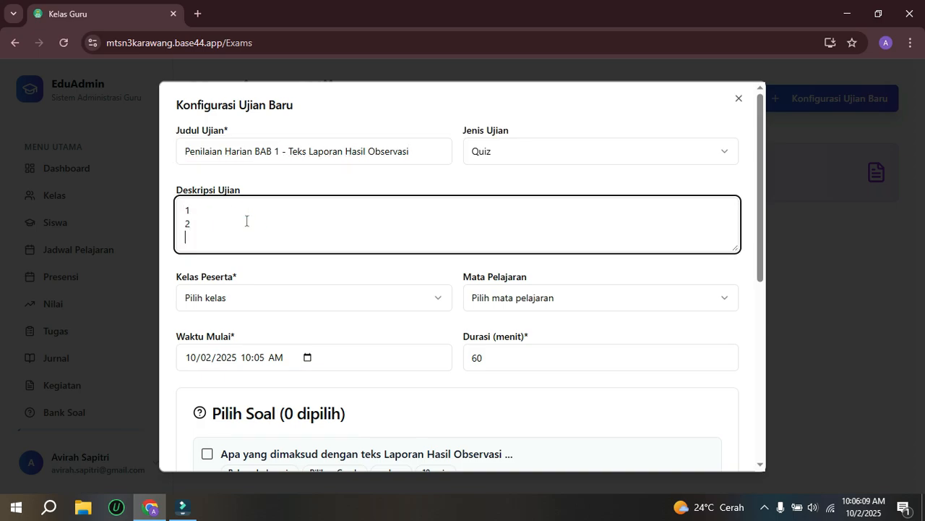
Step: Set the exam's participating class to VII-A and its subject to Bahasa Indonesia
left_click(265, 298)
left_click(242, 324)
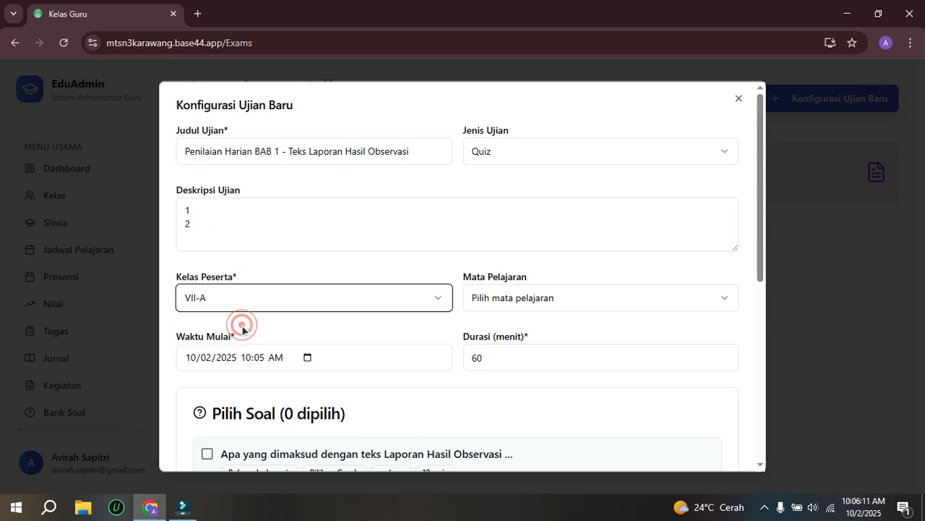
left_click(517, 303)
left_click(513, 350)
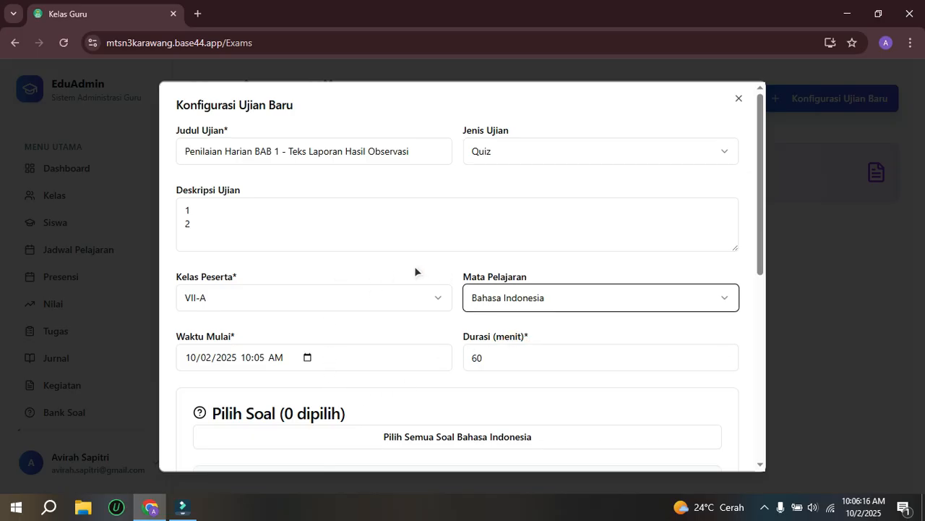
left_click(497, 297)
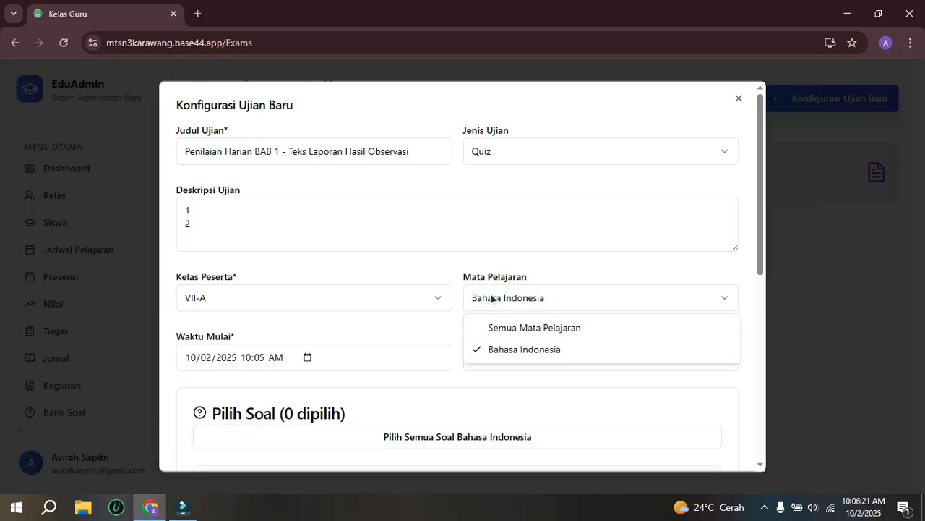
left_click(480, 275)
Step: Set the exam's start time (Waktu Mulai) to 10:15 AM on 10/02/2025
scroll(315, 298, "down", 1)
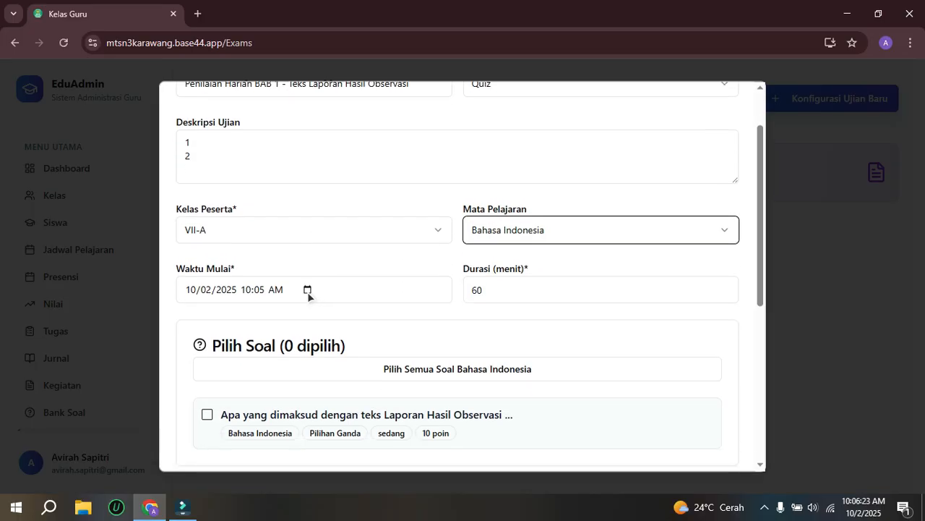
left_click(308, 291)
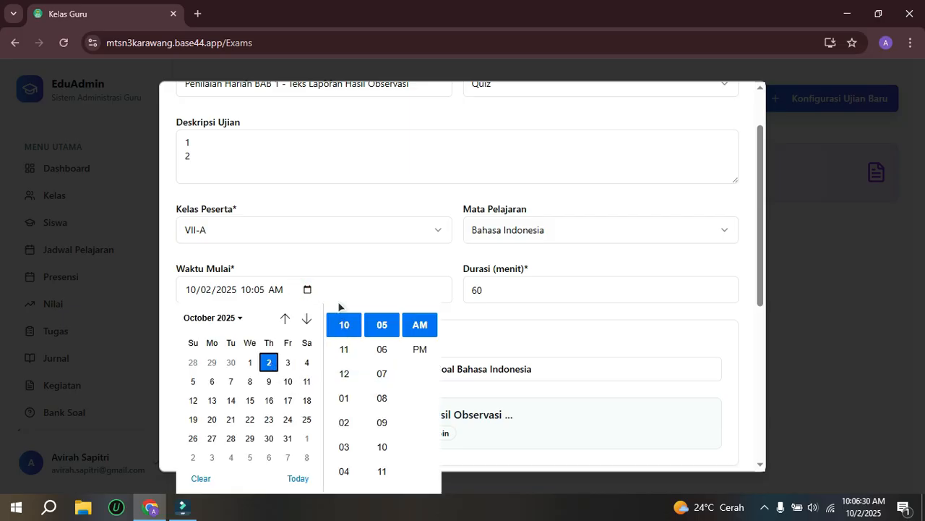
scroll(391, 442, "down", 2)
left_click(383, 424)
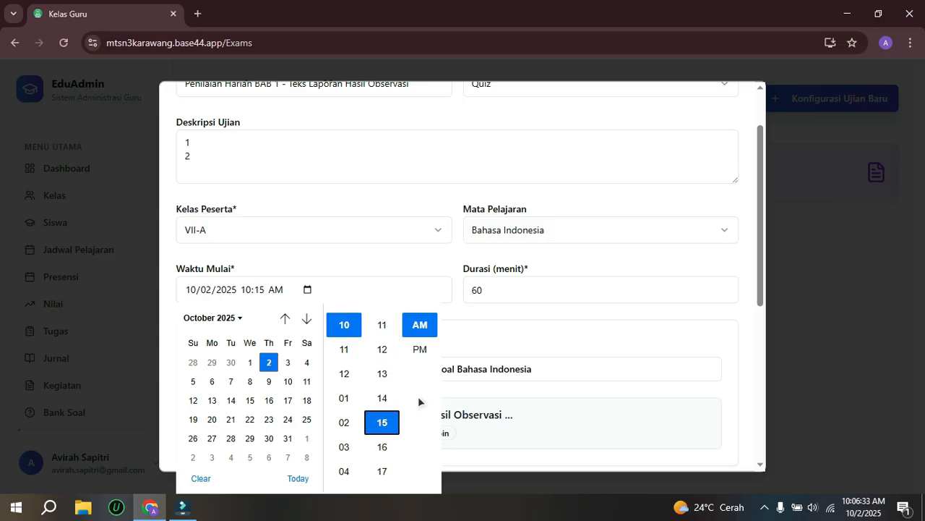
left_click(552, 333)
Step: Include the question about teks Laporan Hasil Observasi in the exam
scroll(332, 373, "down", 1)
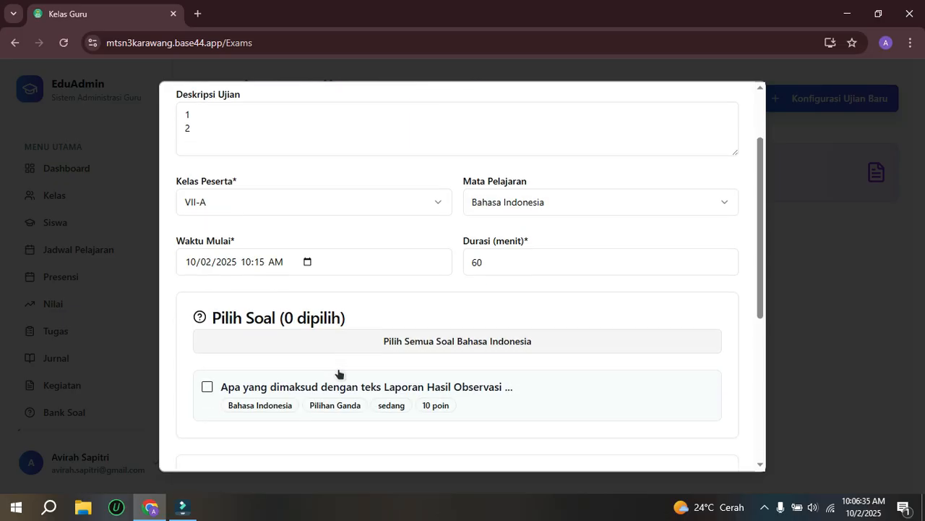
scroll(338, 373, "down", 3)
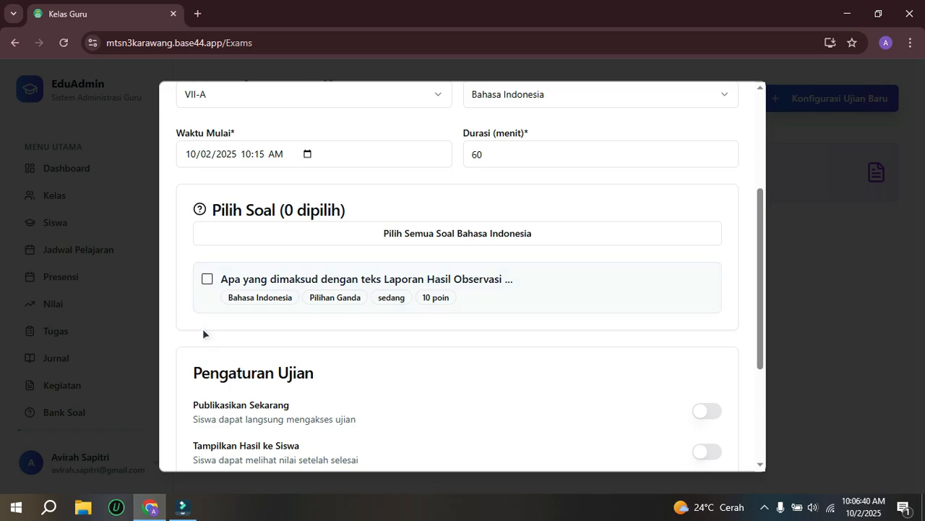
left_click(206, 280)
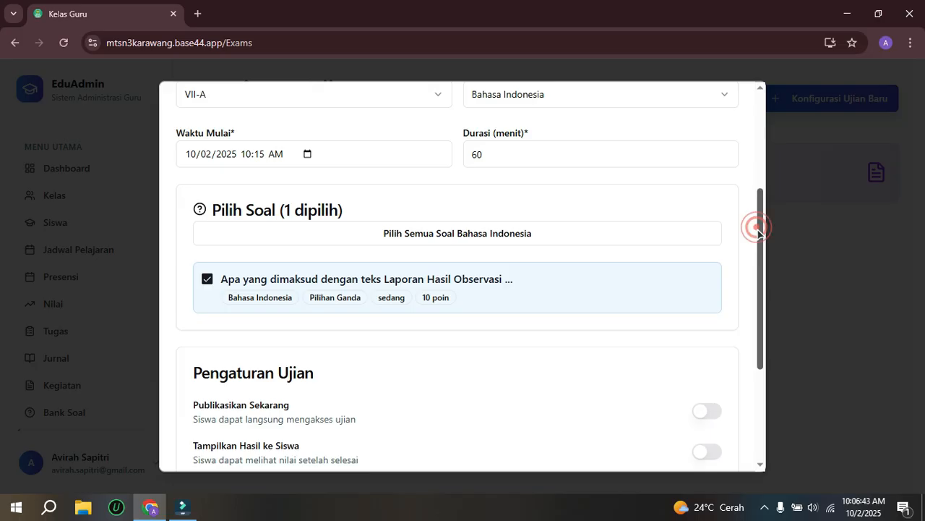
Step: Enable Publikasikan Sekarang and Tampilkan Hasil ke Siswa for the exam, and create it
left_click_drag(756, 227, 740, 297)
left_click(709, 272)
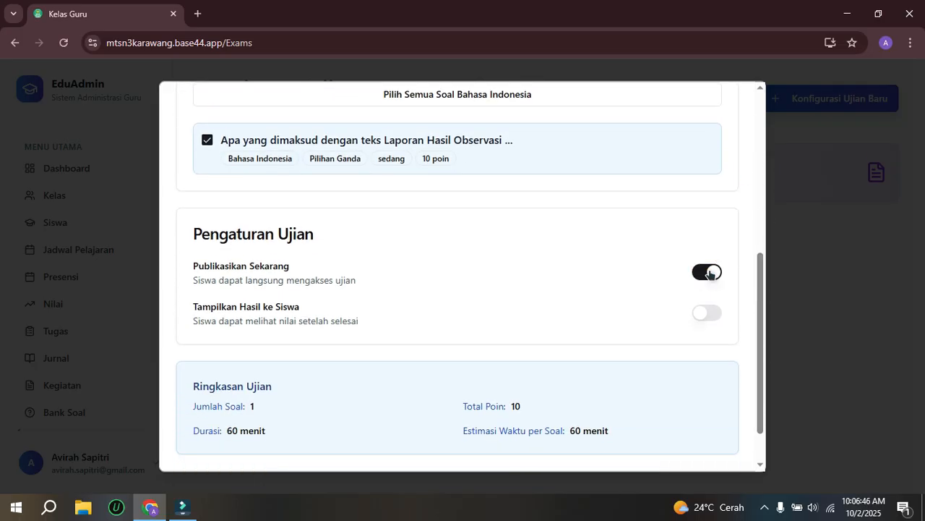
left_click(708, 314)
left_click_drag(758, 289, 762, 351)
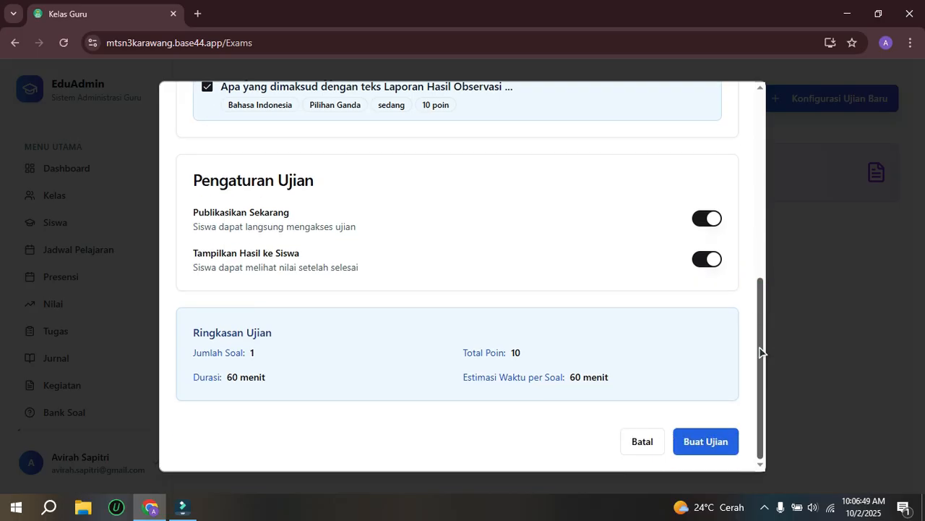
left_click(701, 448)
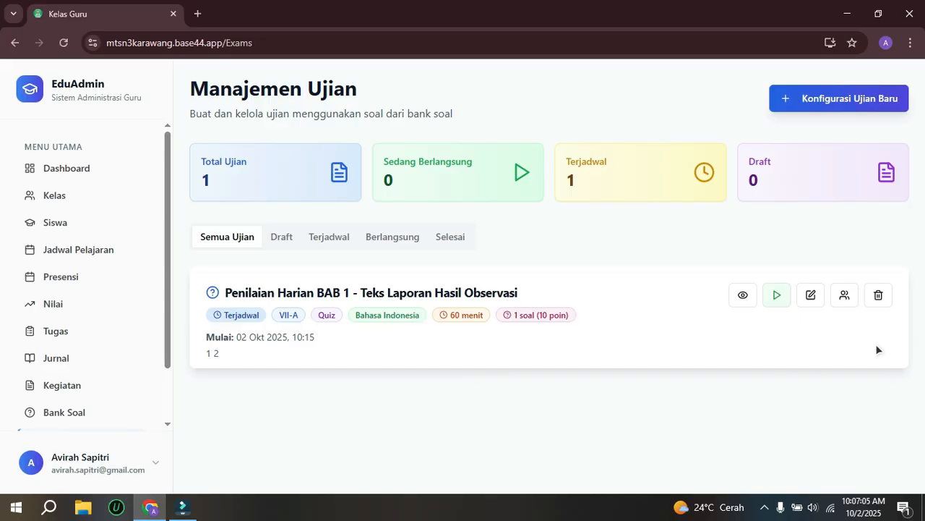
Step: Review the student results of the exam Penilaian Harian BAB 1 - Teks Laporan Hasil Observasi and return to the exam list
left_click(845, 295)
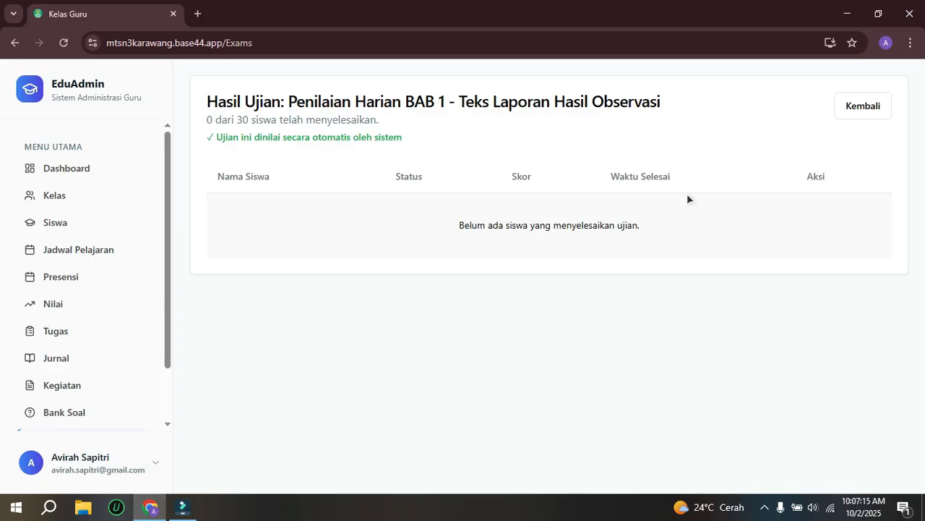
left_click(849, 110)
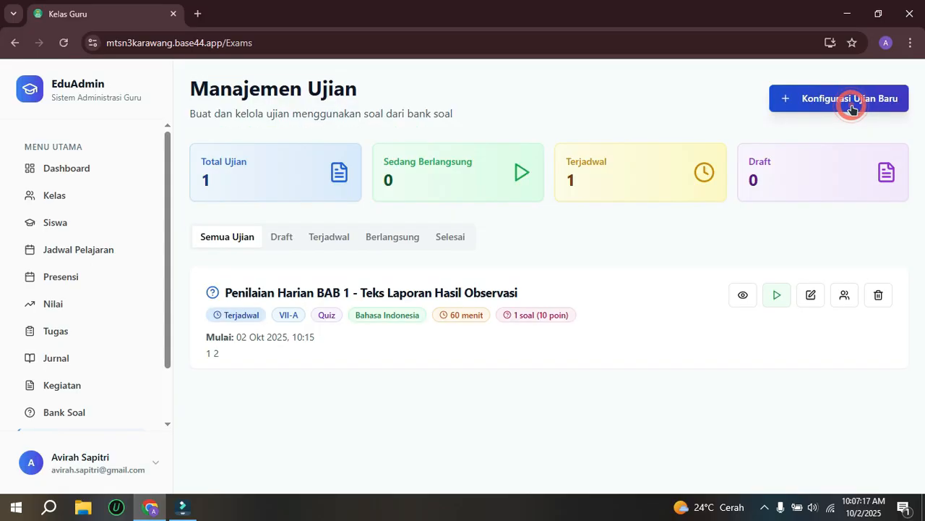
left_click(843, 296)
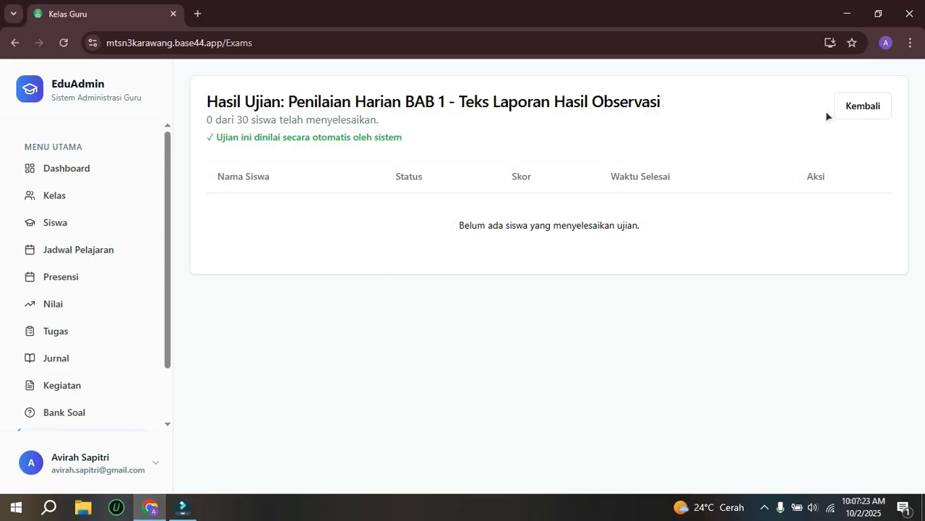
left_click(843, 102)
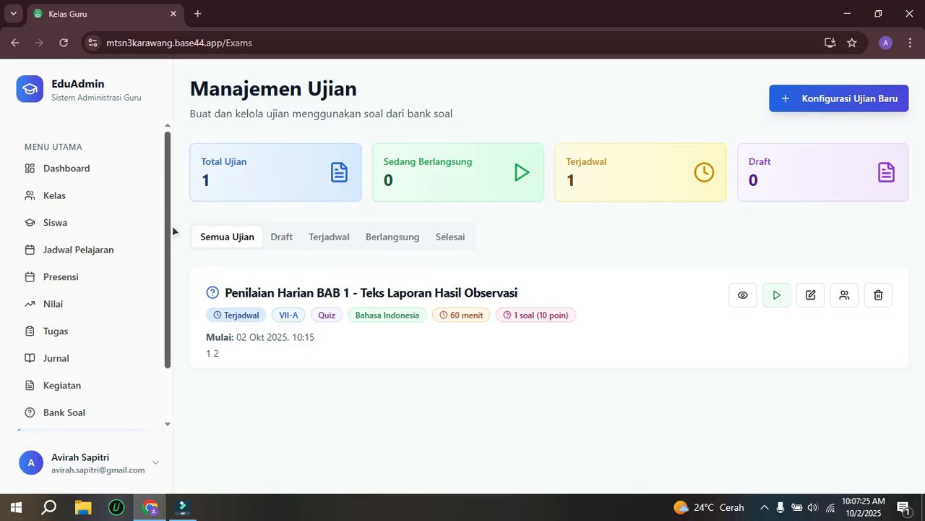
Step: Open the Gamifikasi section and look over the student leaderboard
left_click_drag(169, 221, 165, 294)
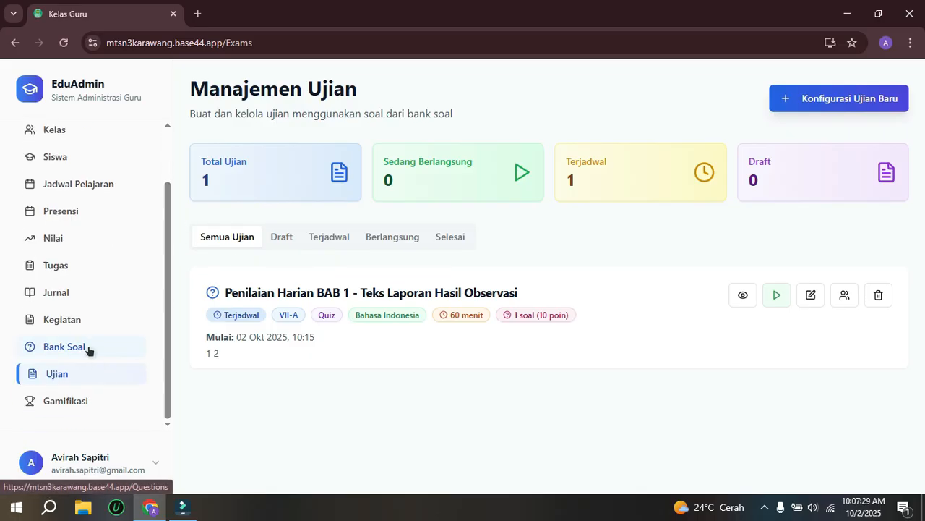
left_click(52, 402)
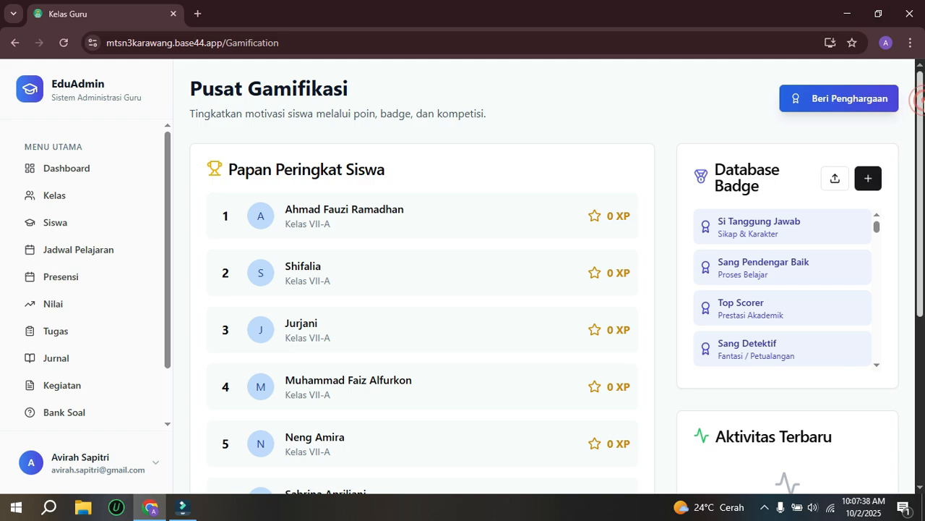
mouse_move(920, 100)
left_mouse_down()
mouse_move(920, 141)
mouse_move(918, 95)
left_mouse_up()
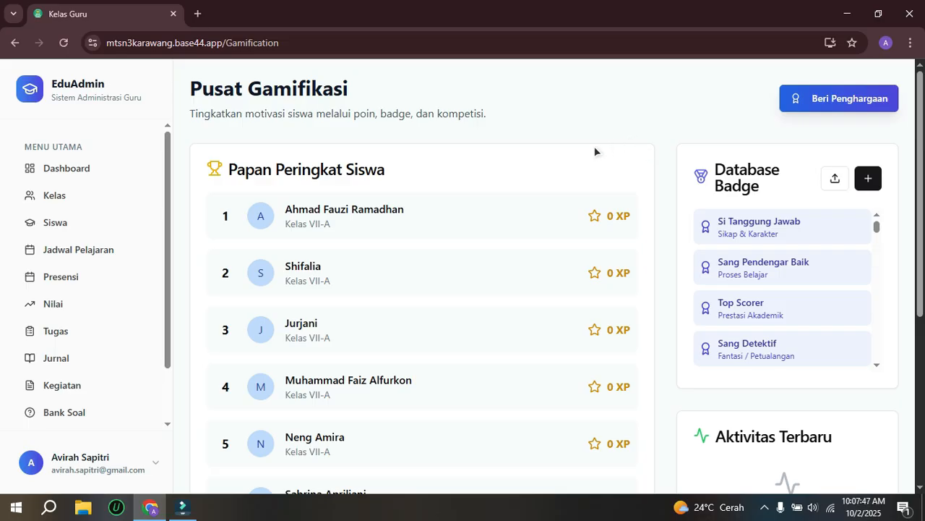
Step: Start a new award for the third listed student of class VII-A and set Jumlah XP to 50
left_click(807, 104)
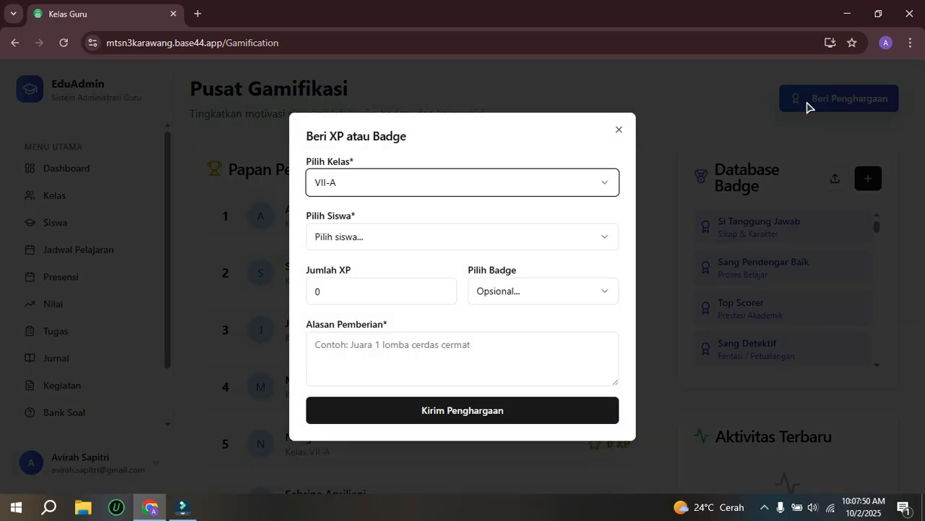
left_click(405, 235)
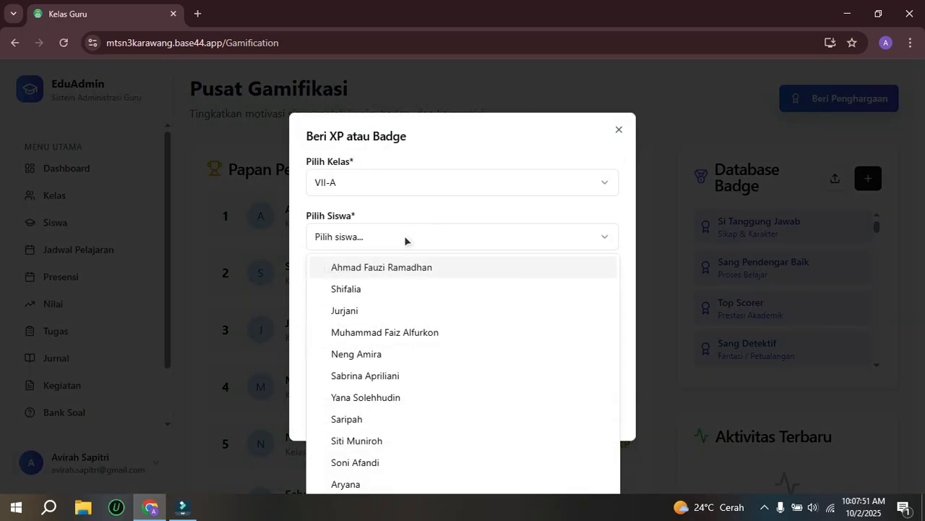
left_click(355, 309)
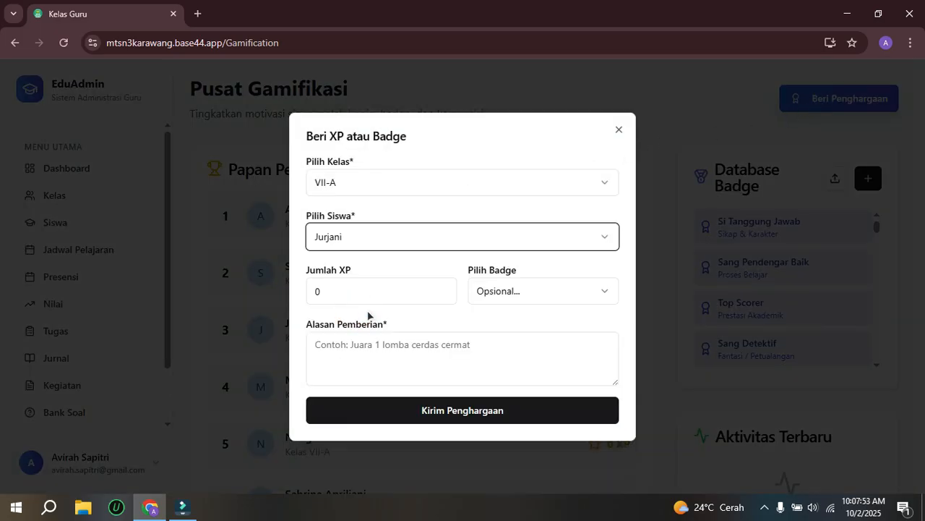
double_click(333, 293)
type("50")
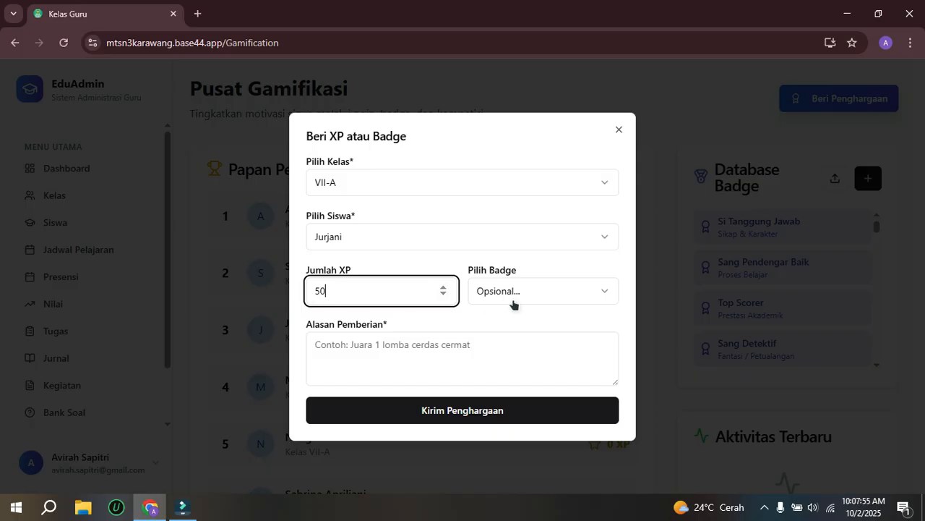
Step: Choose the Loyalitas Tinggi badge for the award
left_click(532, 292)
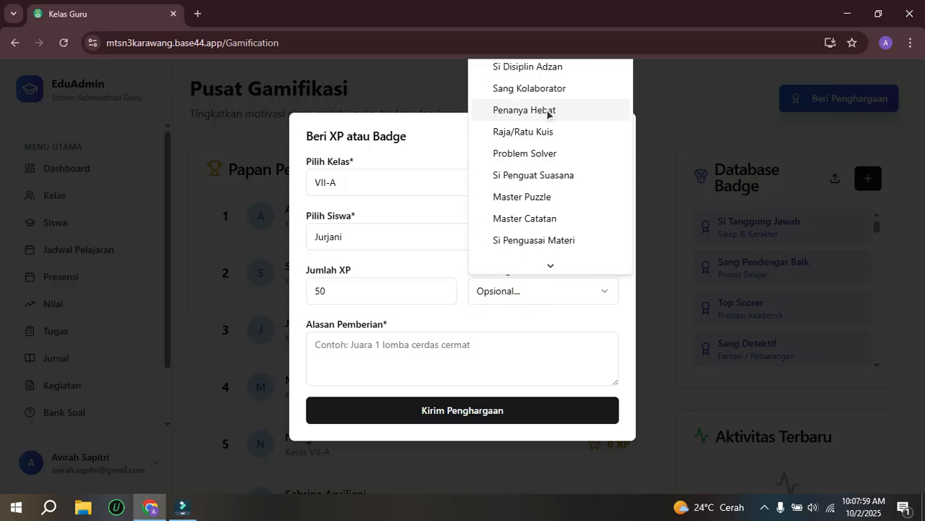
scroll(553, 144, "down", 2)
scroll(554, 147, "down", 2)
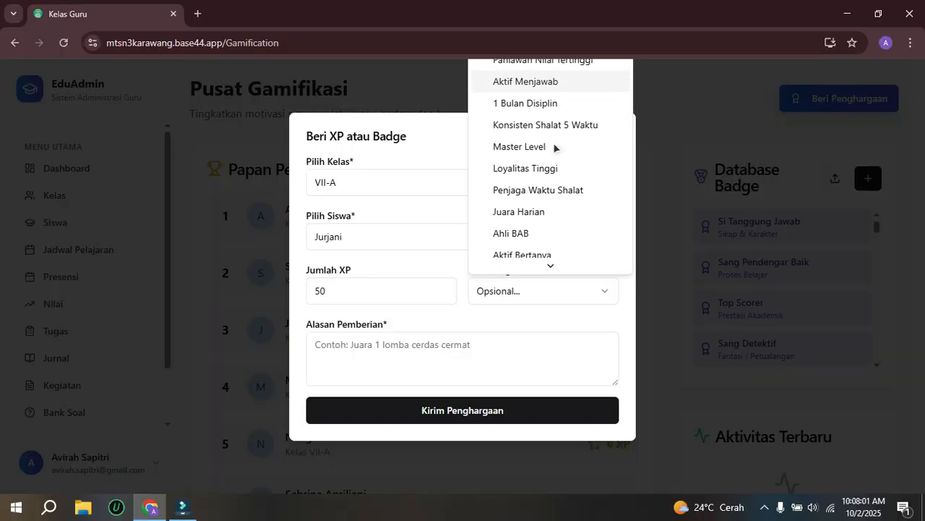
scroll(553, 175, "down", 1)
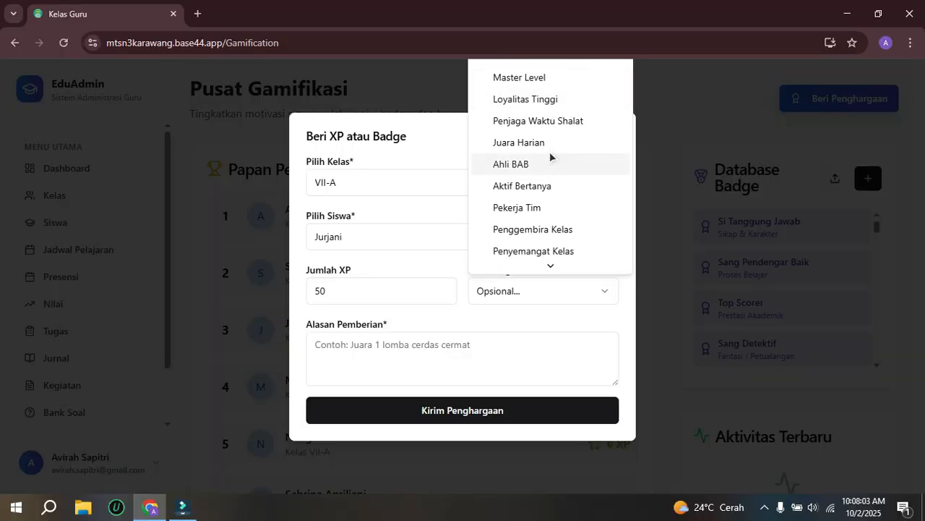
left_click(548, 100)
Step: Enter "Karena telah menghapus papan tulis tanpa diperintah" as the Alasan Pemberian and send the award
left_click(363, 354)
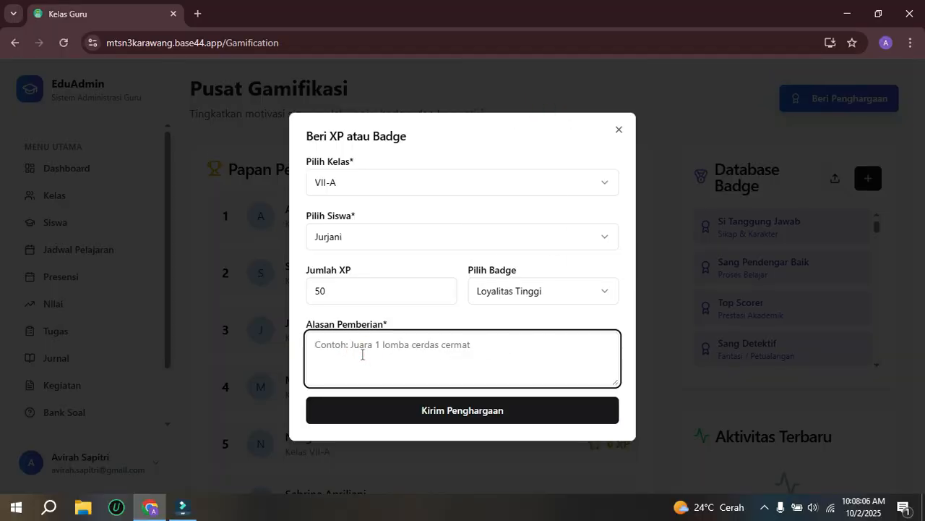
type("Karena telah")
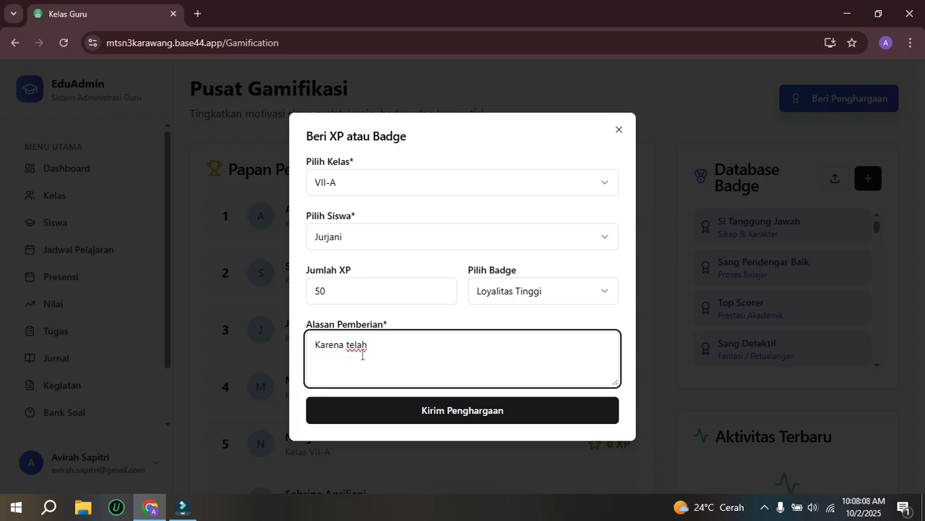
type(" menghapus papa")
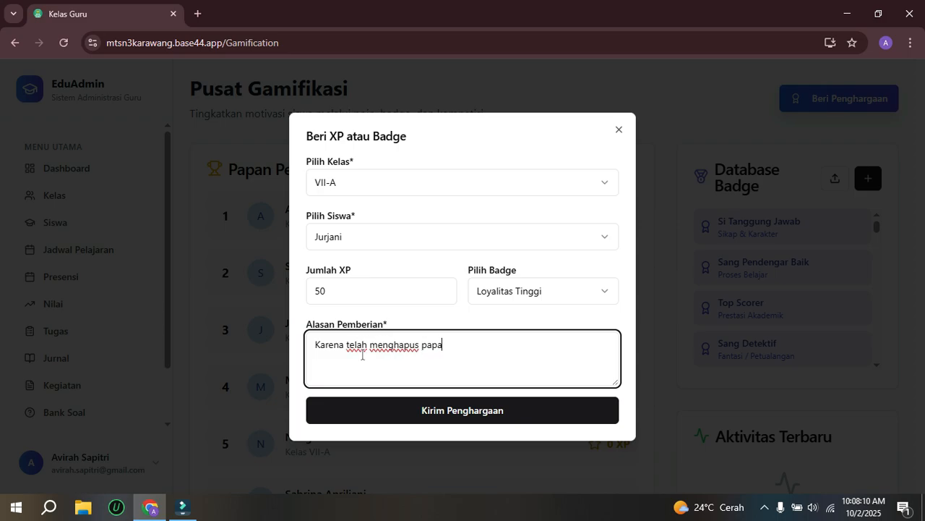
type("n tulis tanpa d")
key("BackSpace")
type("tanpa diperintah")
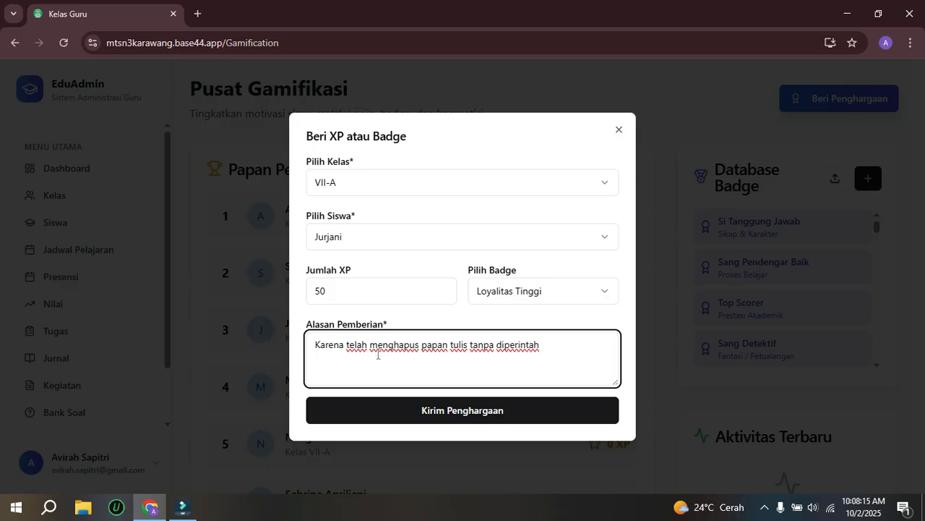
left_click(412, 413)
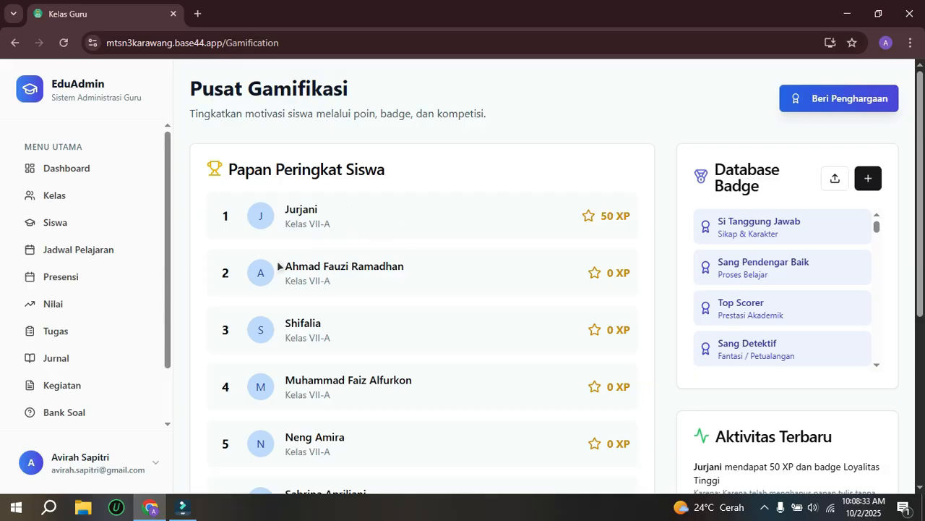
Step: Return to the Dashboard page
left_click(165, 222)
left_click_drag(165, 223, 178, 207)
left_click(85, 175)
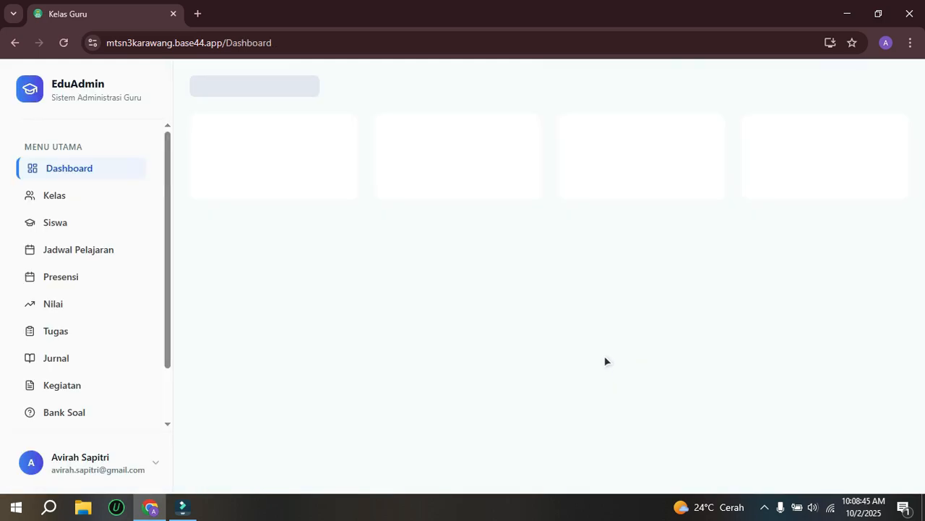